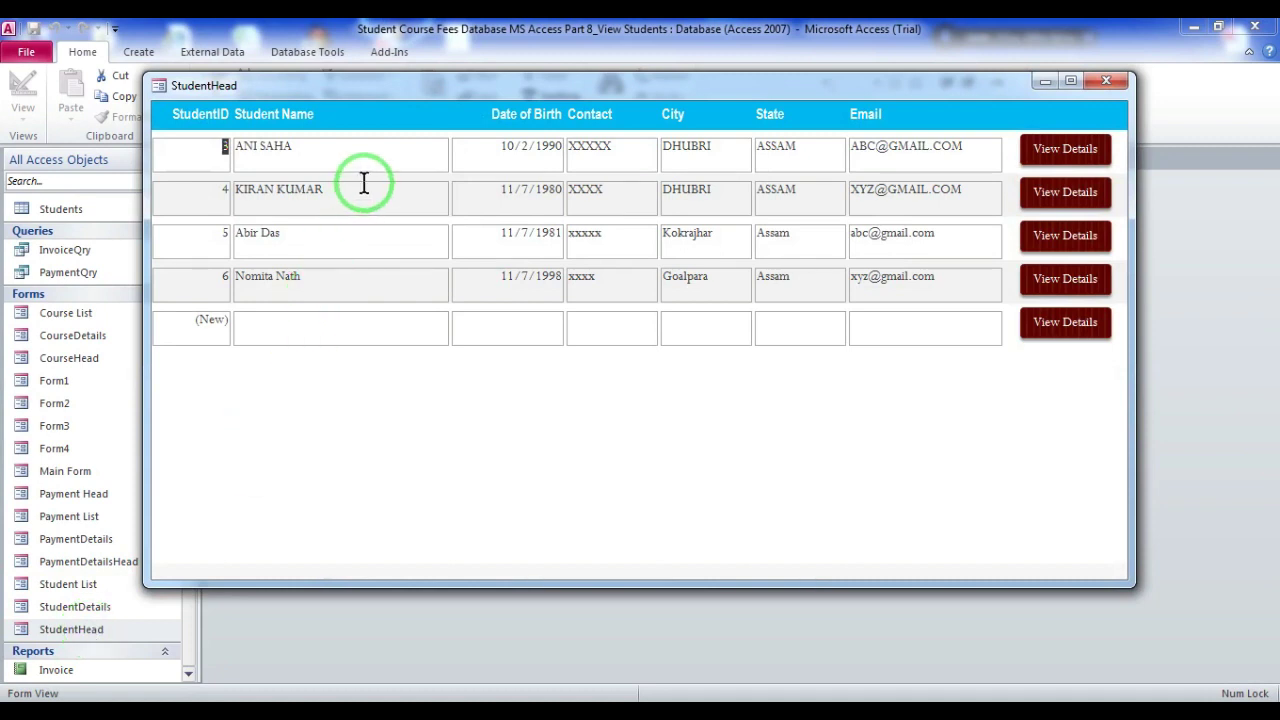
# - View the details of the first two students in the StudentHead list, closing each details form after reading it
pyautogui.click(1057, 160)
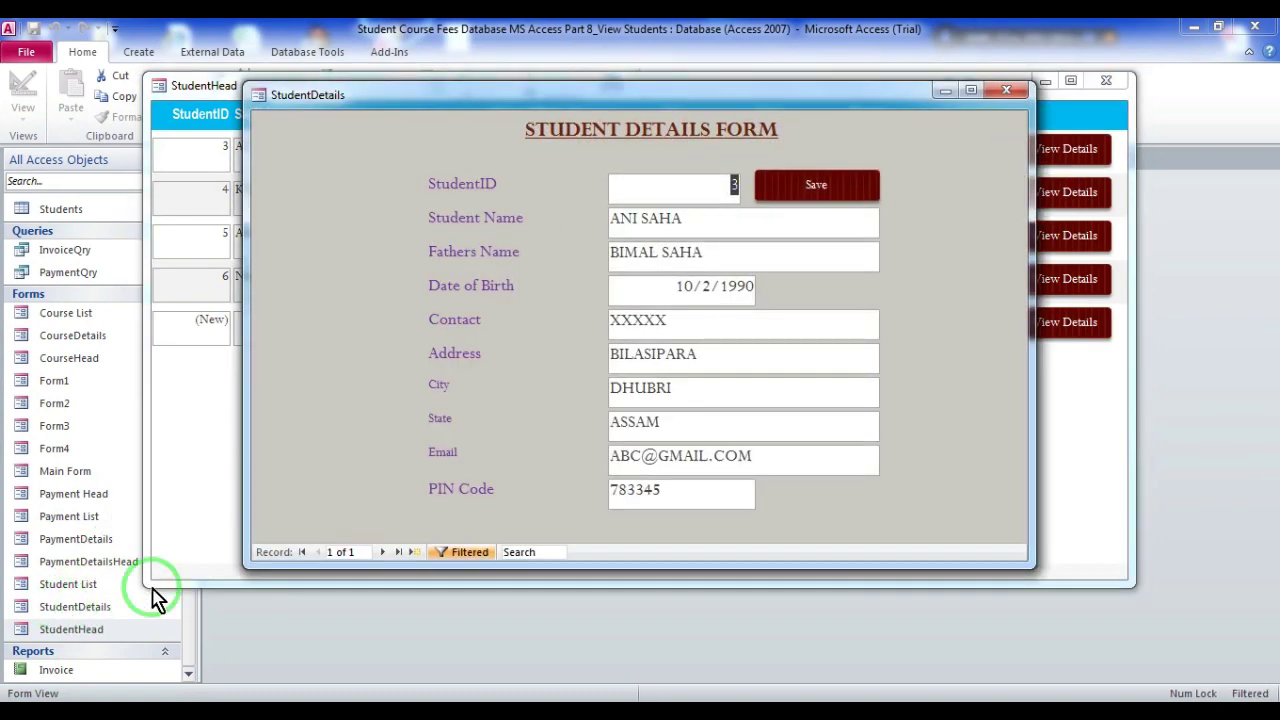
pyautogui.click(1006, 92)
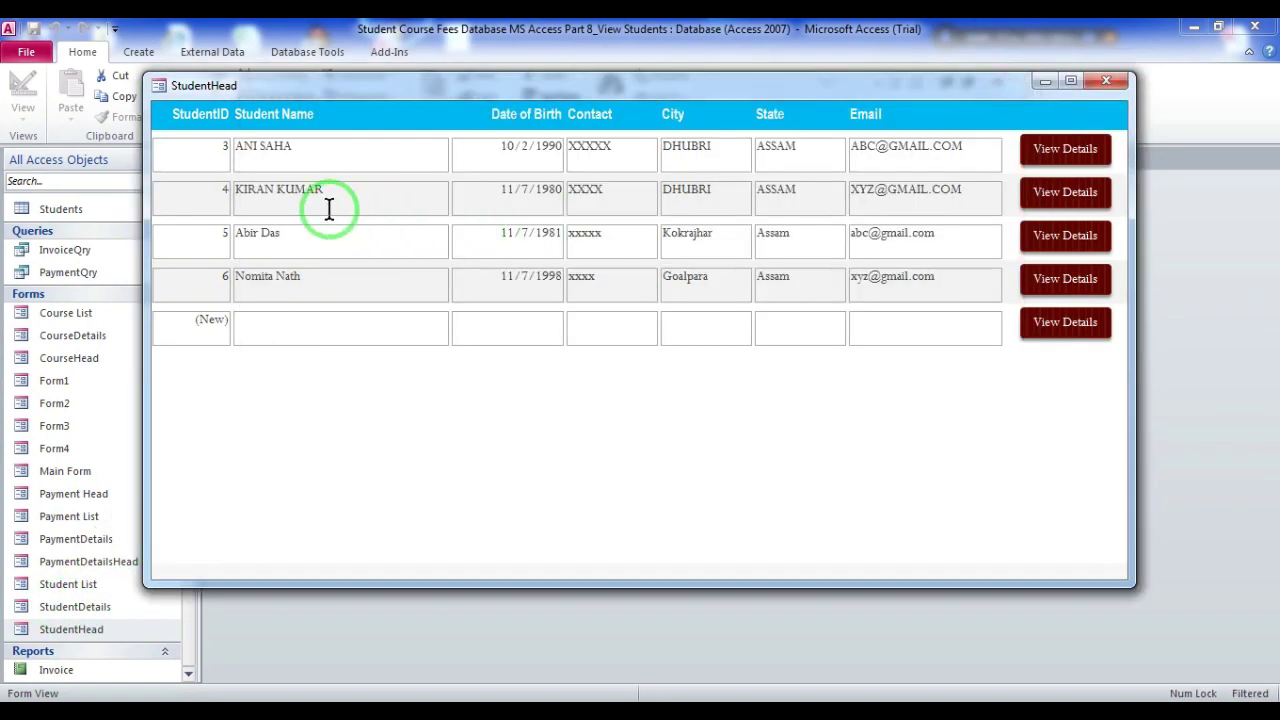
pyautogui.click(1066, 196)
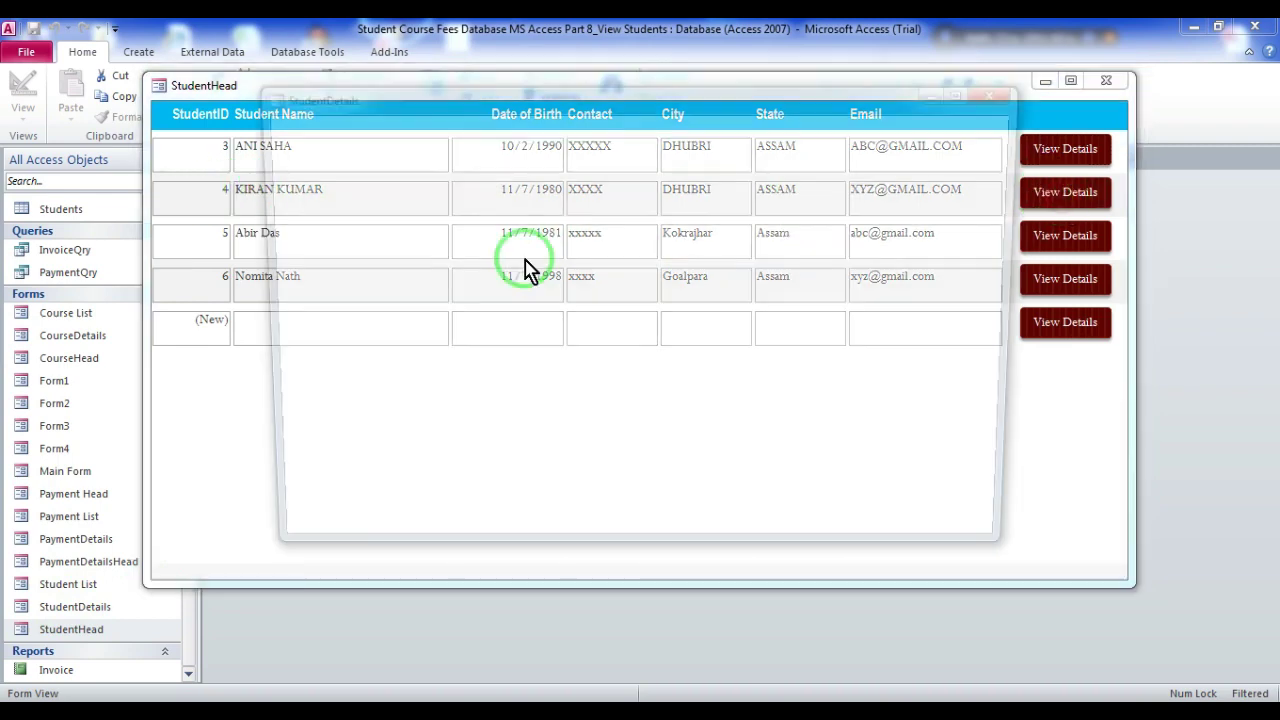
pyautogui.click(687, 184)
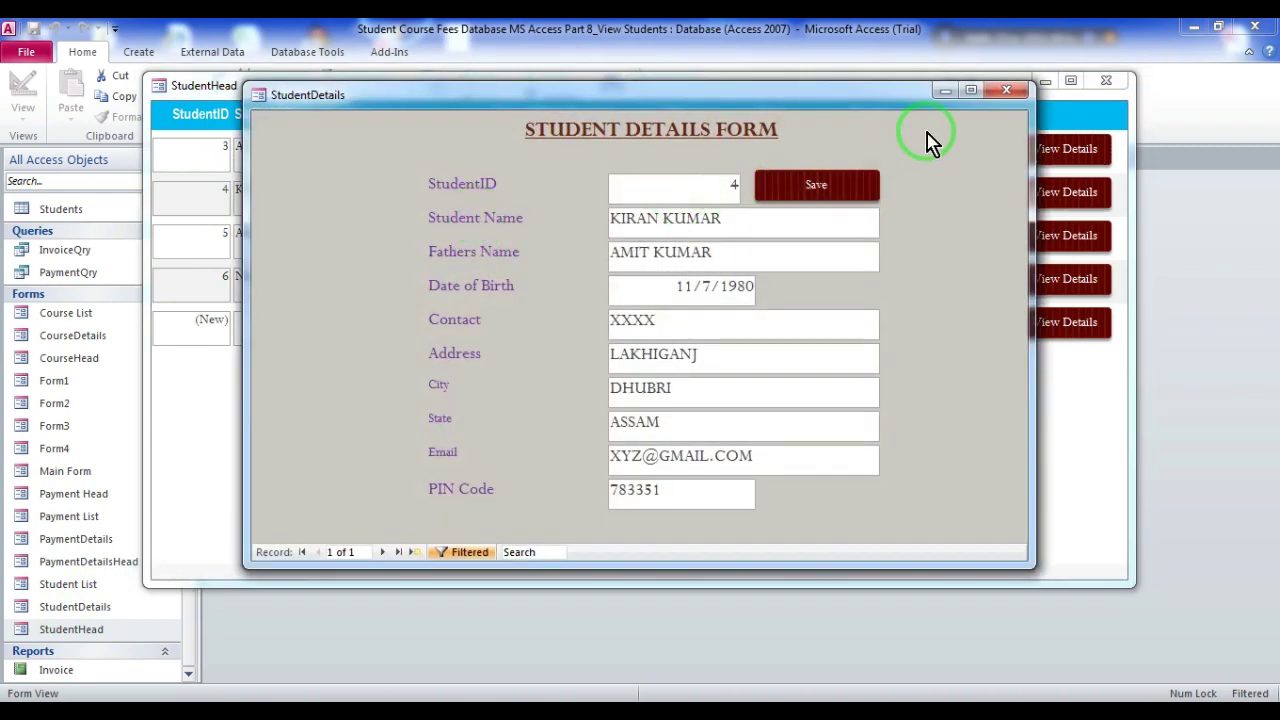
pyautogui.click(1008, 91)
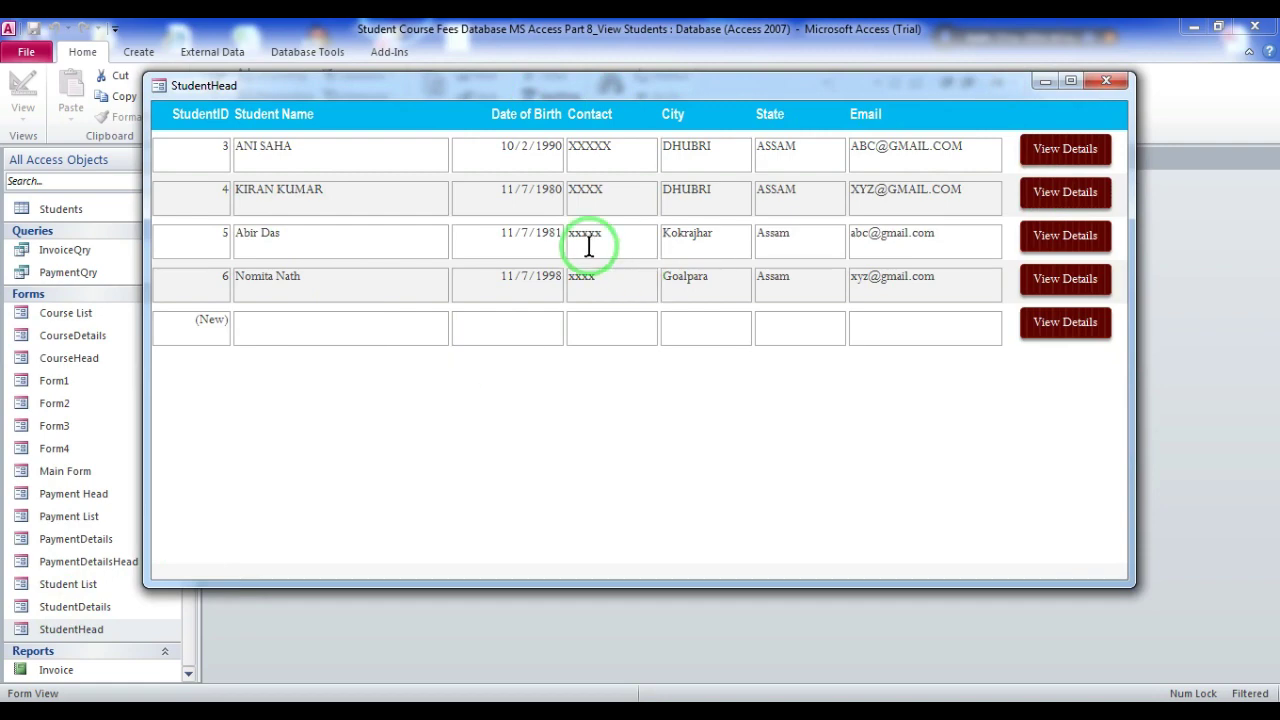
# - Switch the StudentHead form to Design View and check the form's Record Source property
pyautogui.rightClick(199, 398)
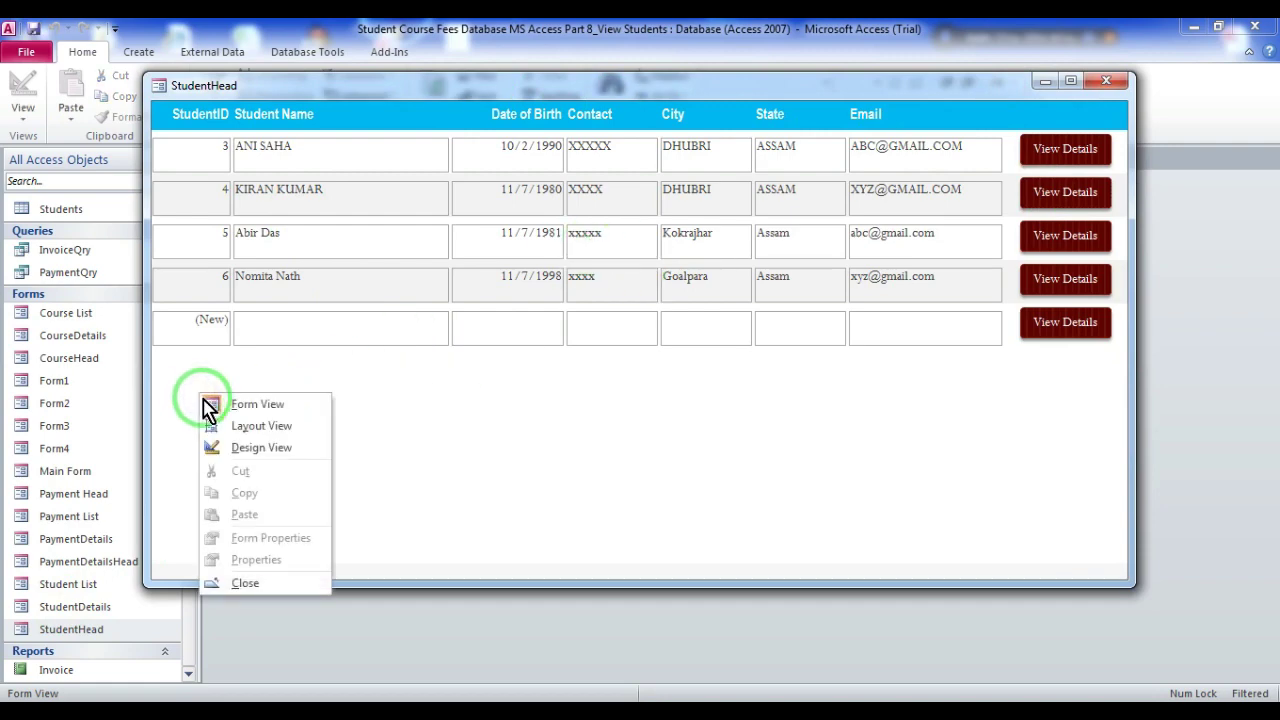
pyautogui.click(262, 447)
pyautogui.click(266, 222)
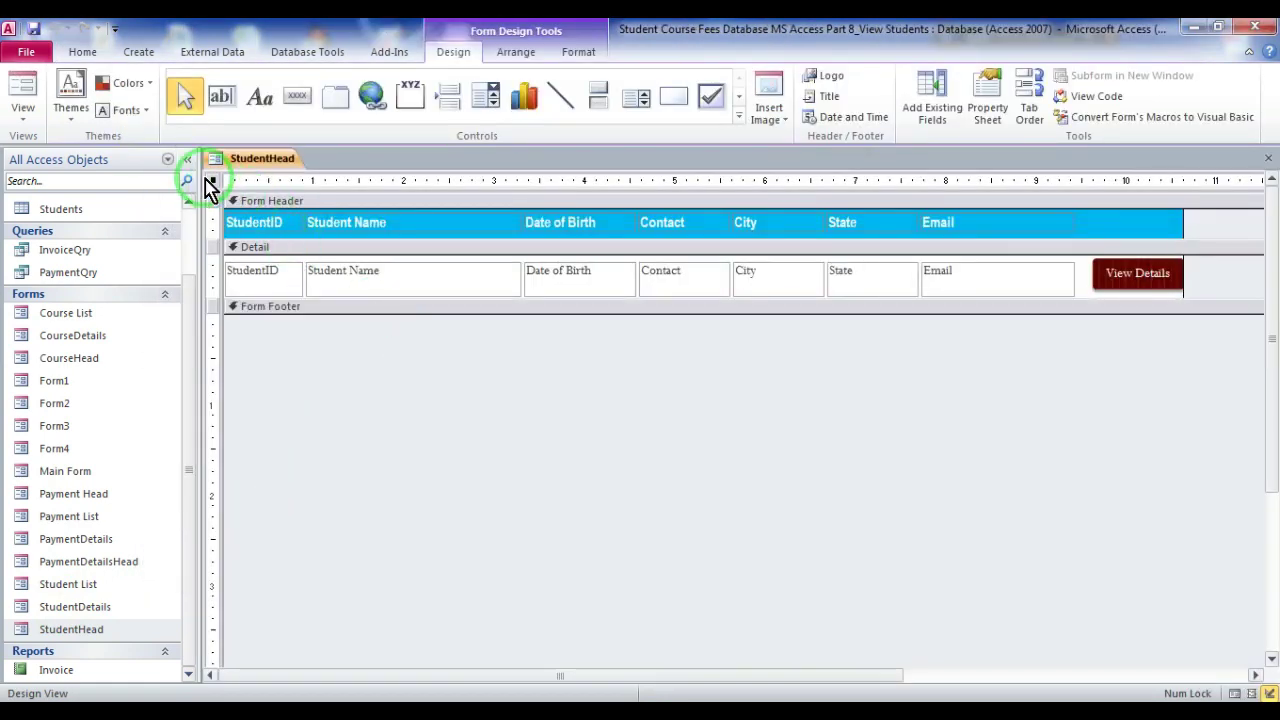
pyautogui.doubleClick(213, 182)
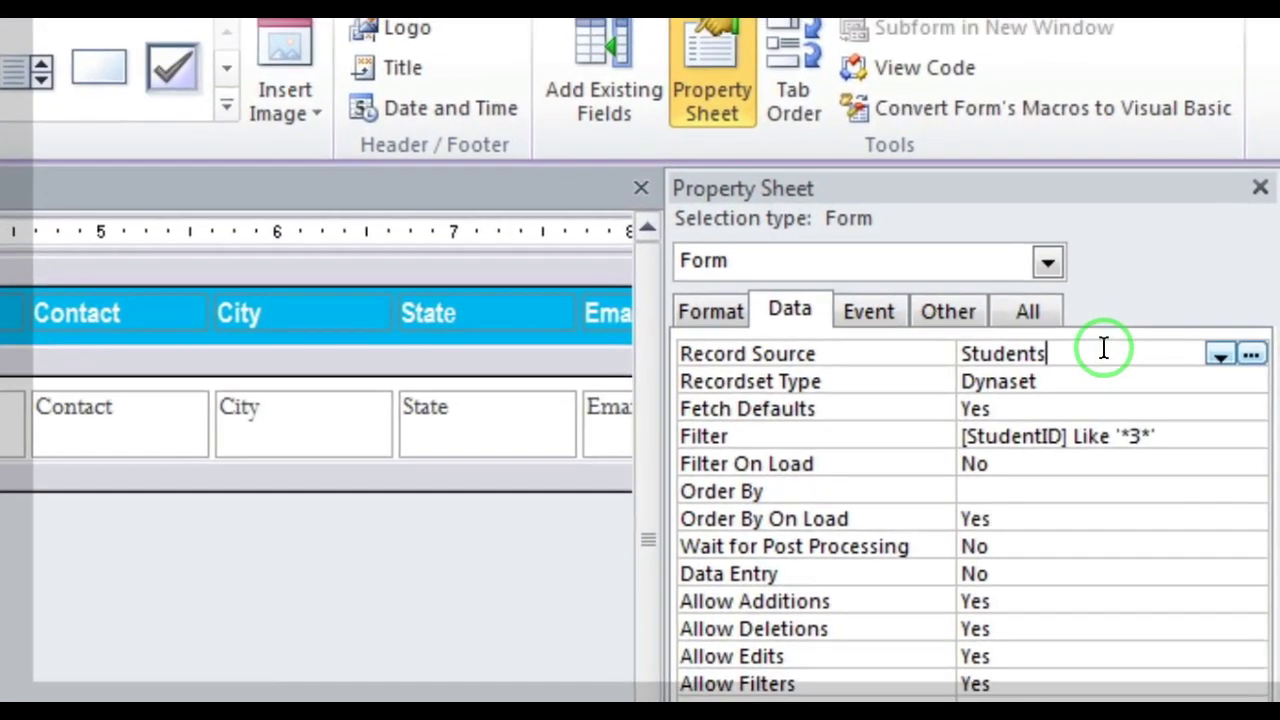
pyautogui.moveTo(1187, 243); pyautogui.dragTo(1120, 240)
pyautogui.moveTo(965, 355); pyautogui.dragTo(895, 370)
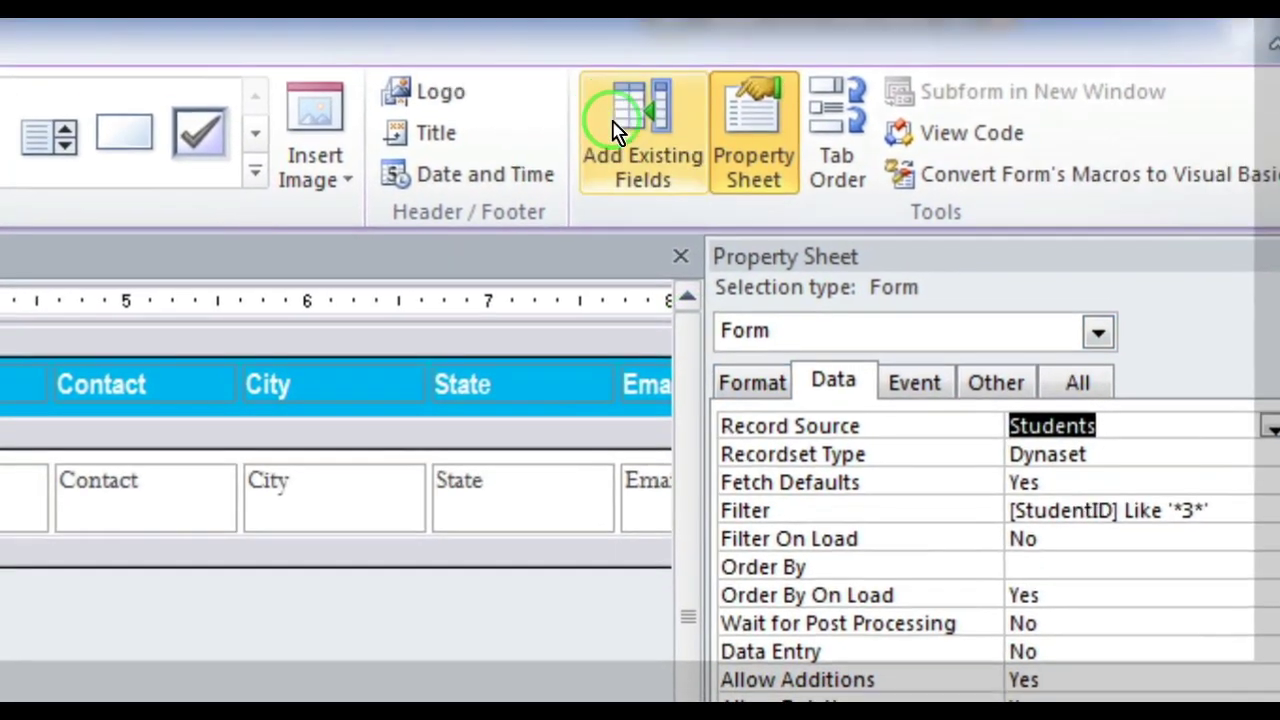
pyautogui.click(570, 62)
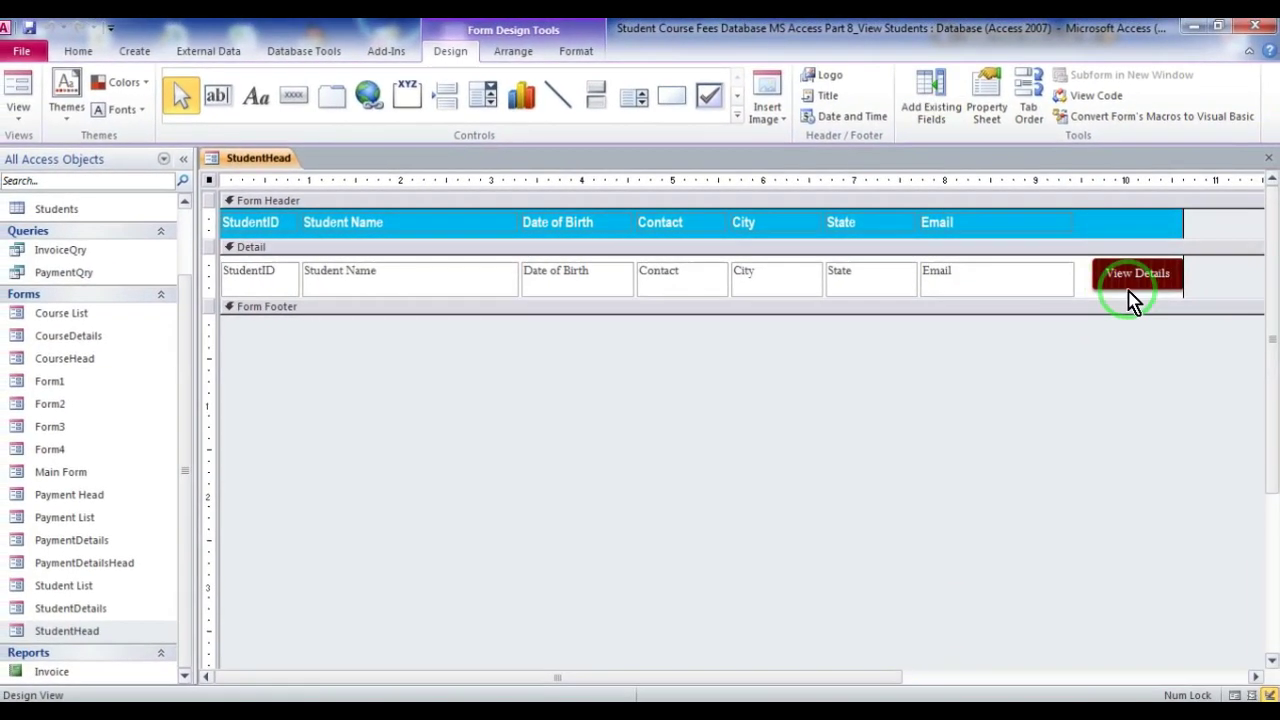
# - Preview the StudentDetails form, and examine the On Click event code of StudentHead's View Details button
pyautogui.doubleClick(77, 607)
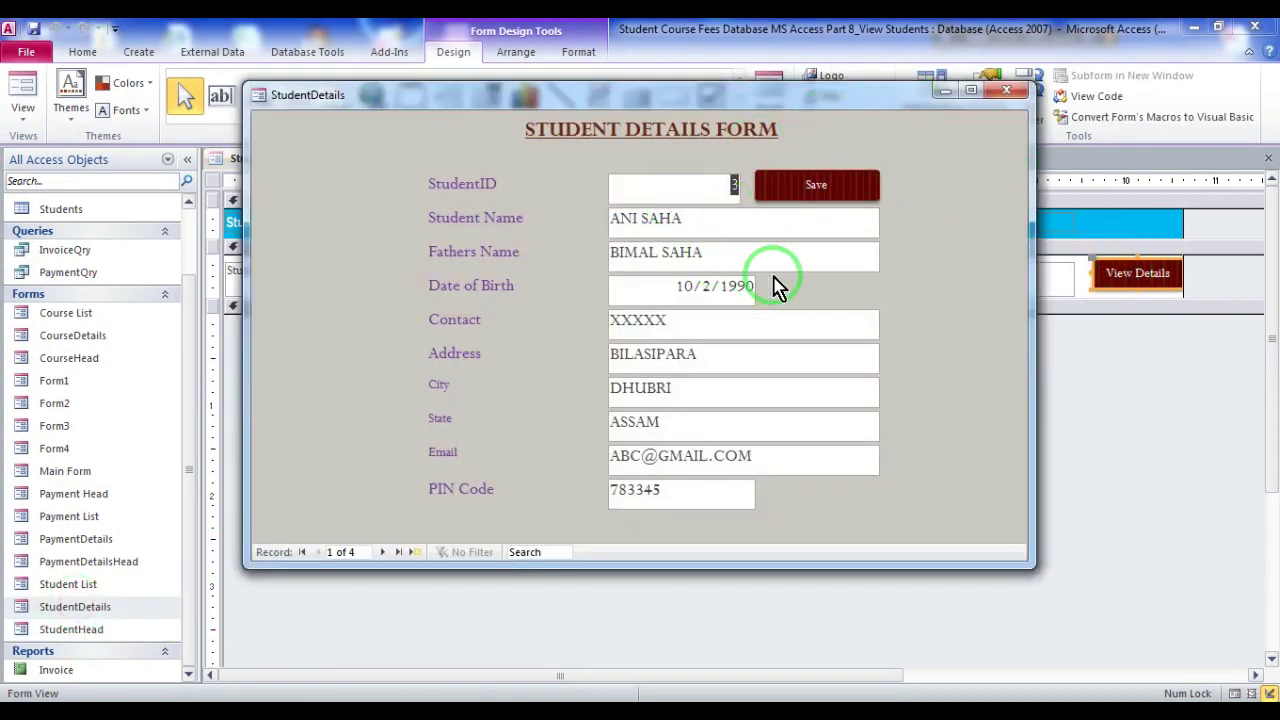
pyautogui.click(1006, 91)
pyautogui.doubleClick(1137, 280)
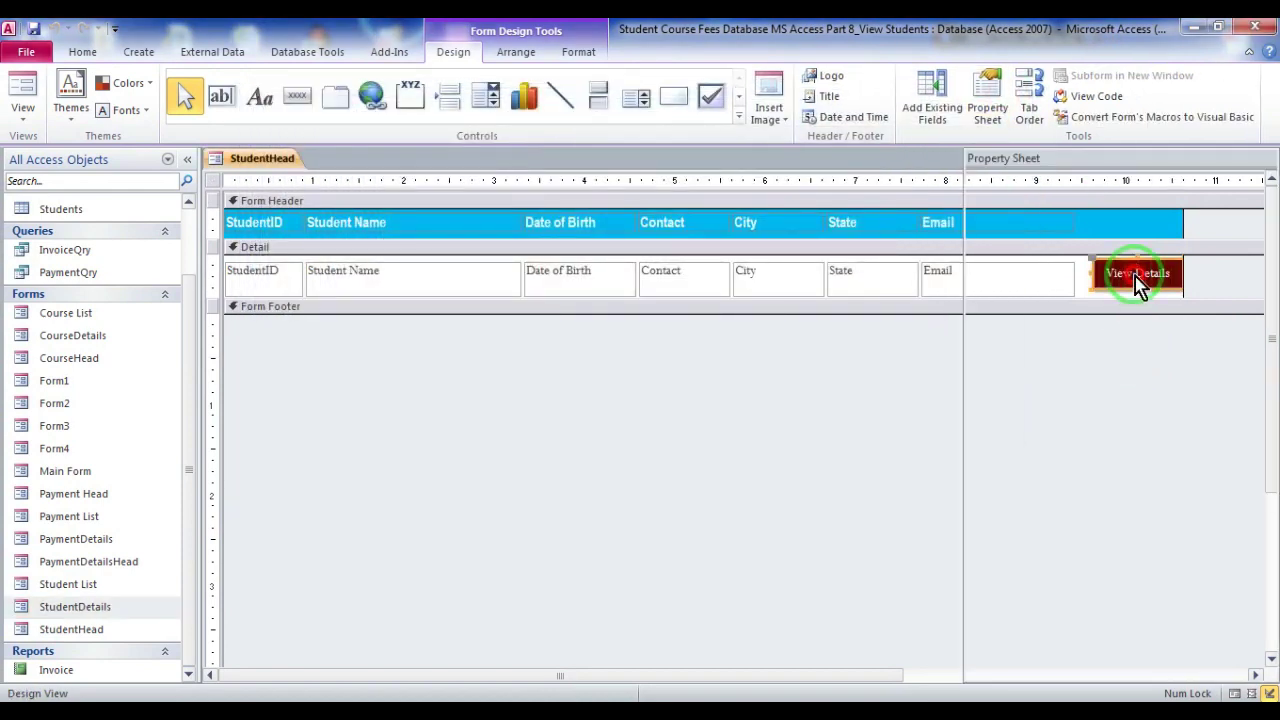
pyautogui.click(1066, 222)
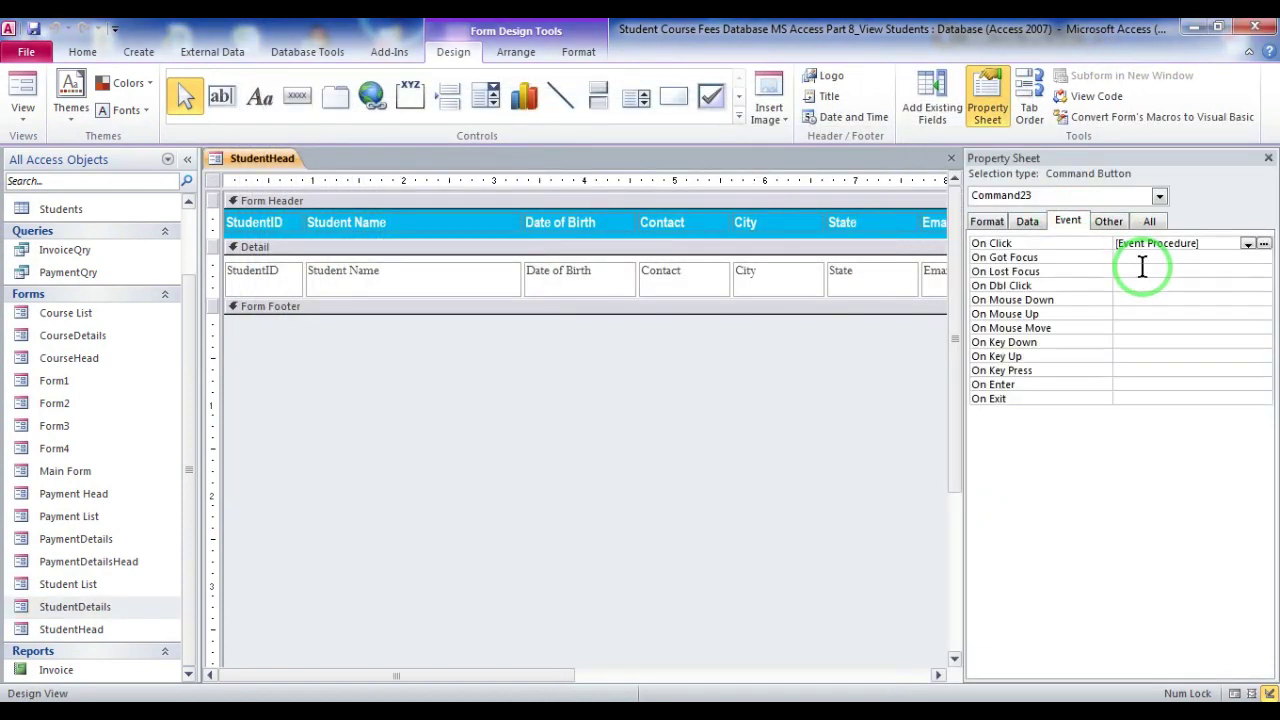
pyautogui.click(1265, 245)
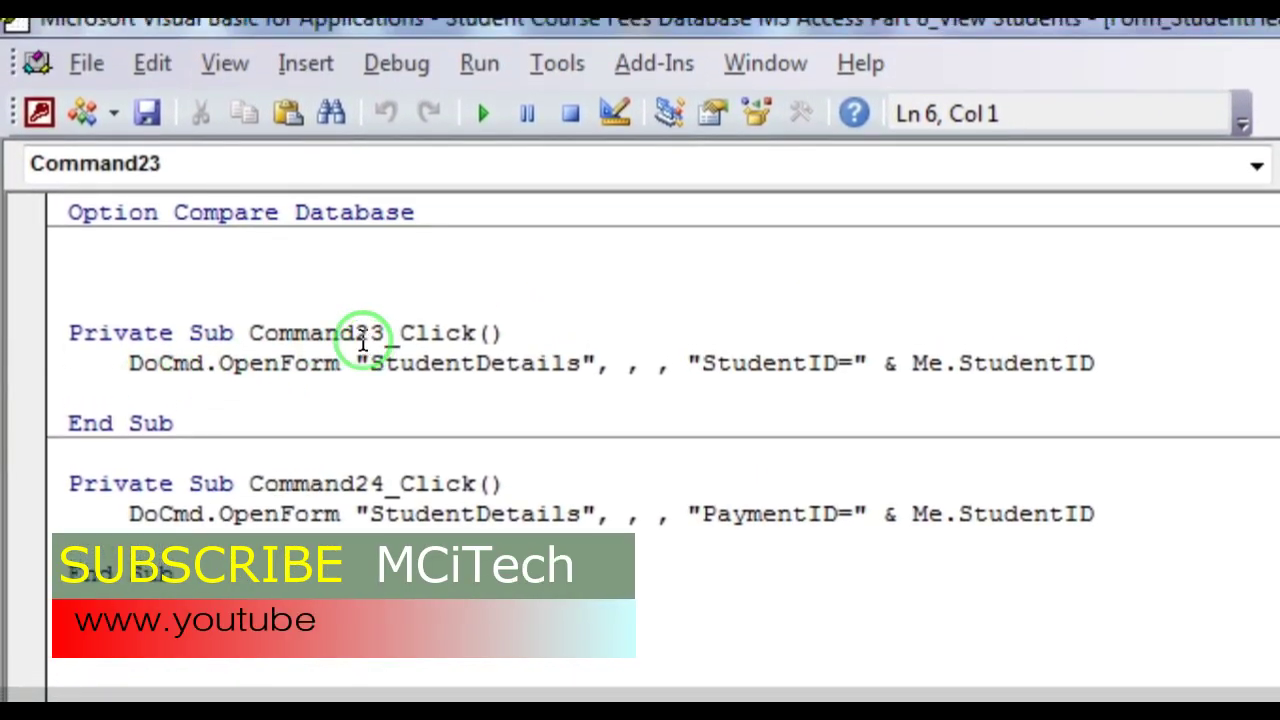
pyautogui.moveTo(112, 380); pyautogui.dragTo(568, 350)
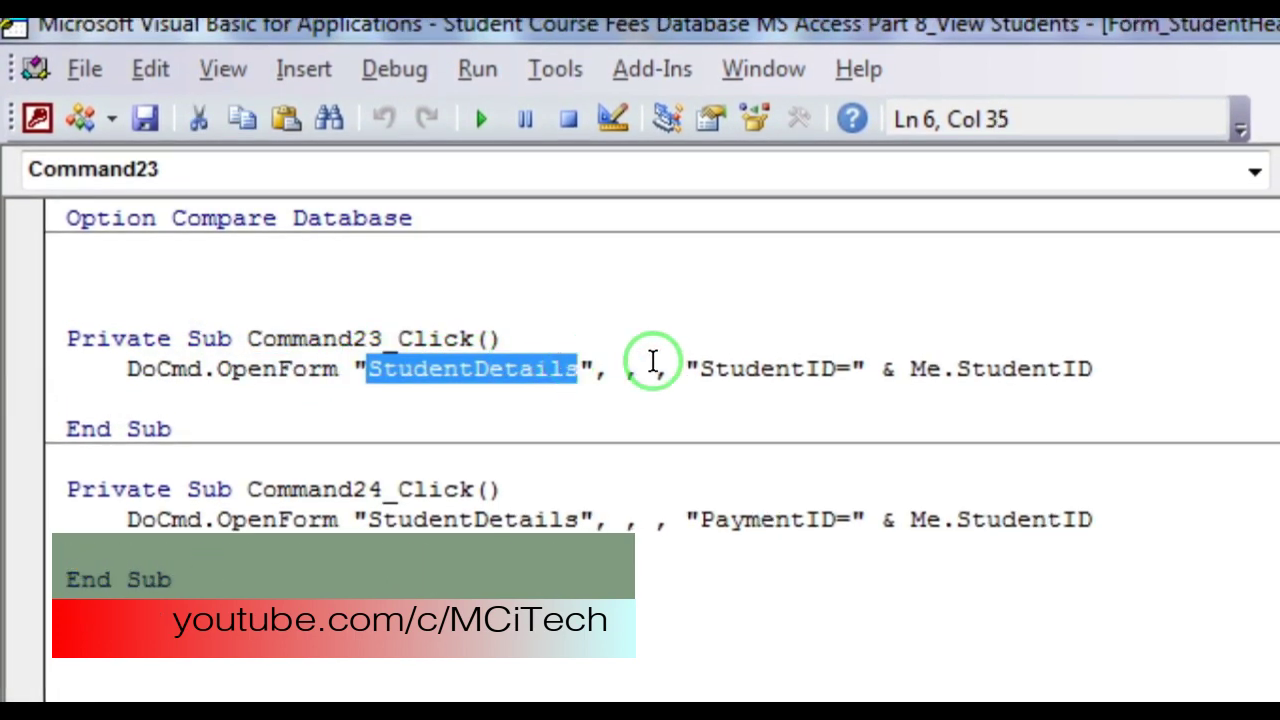
pyautogui.moveTo(702, 366); pyautogui.dragTo(767, 360)
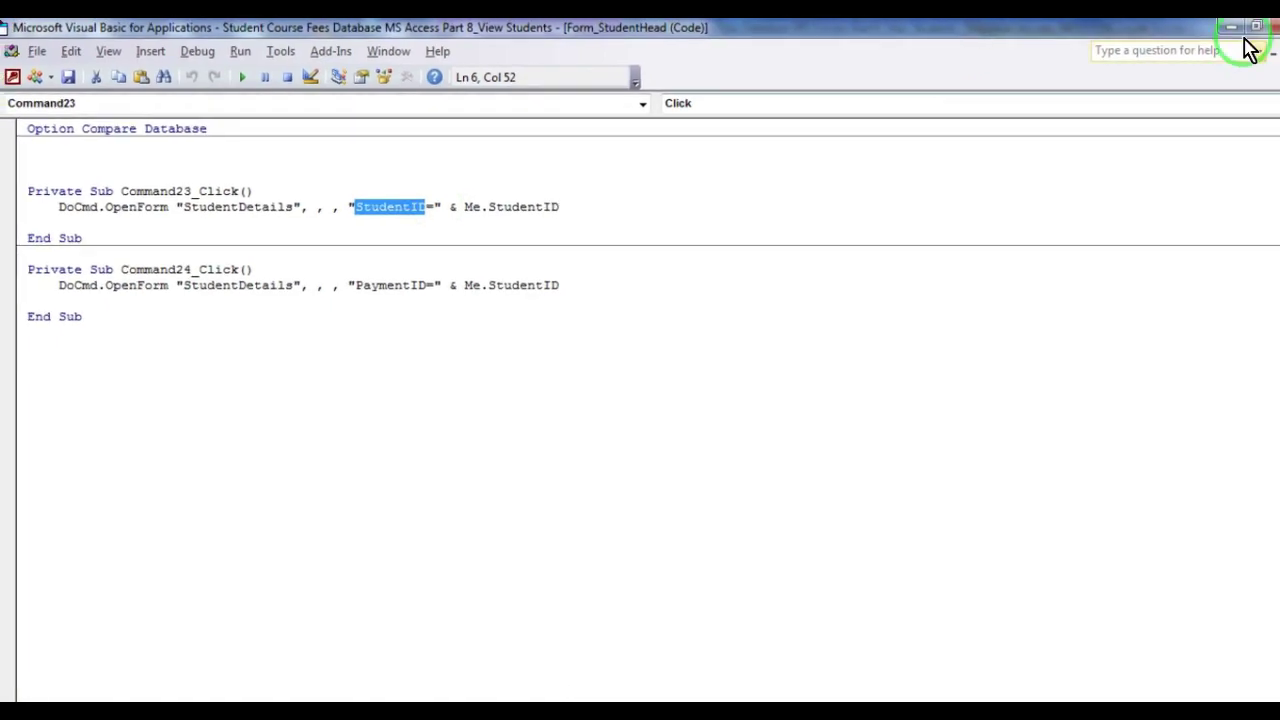
pyautogui.click(1233, 35)
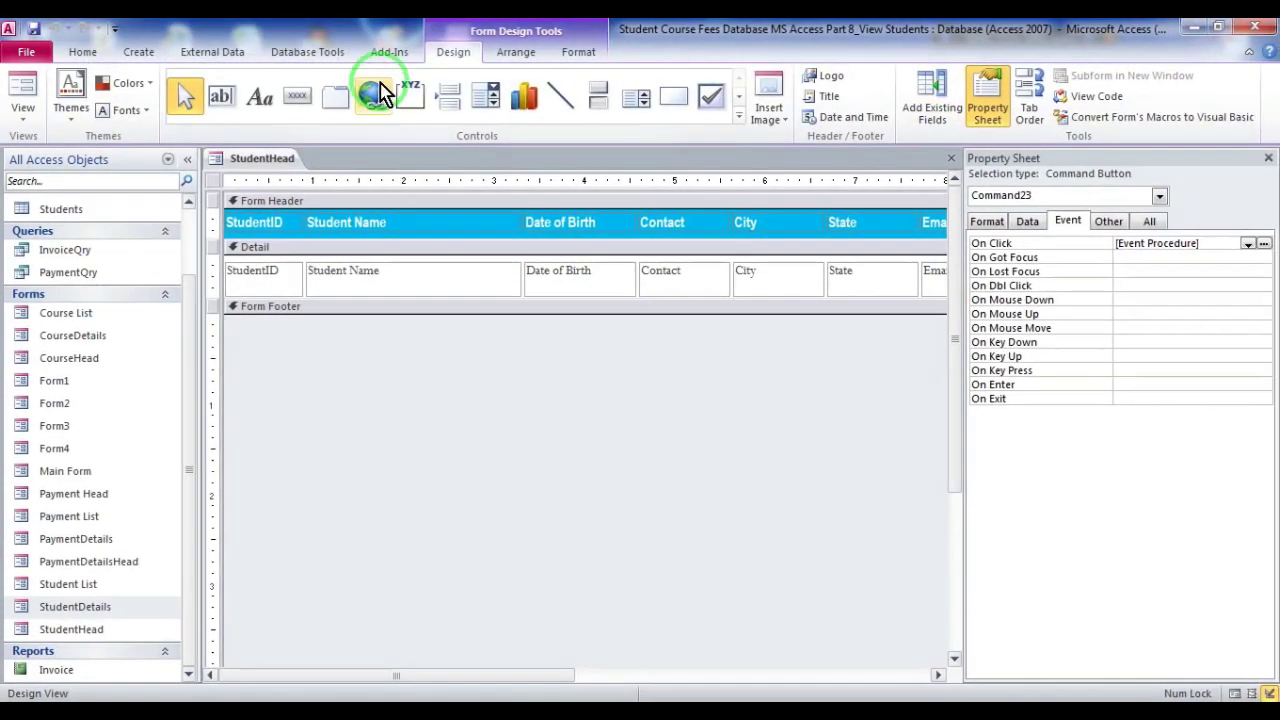
# - Review the relationships between the database tables
pyautogui.click(337, 55)
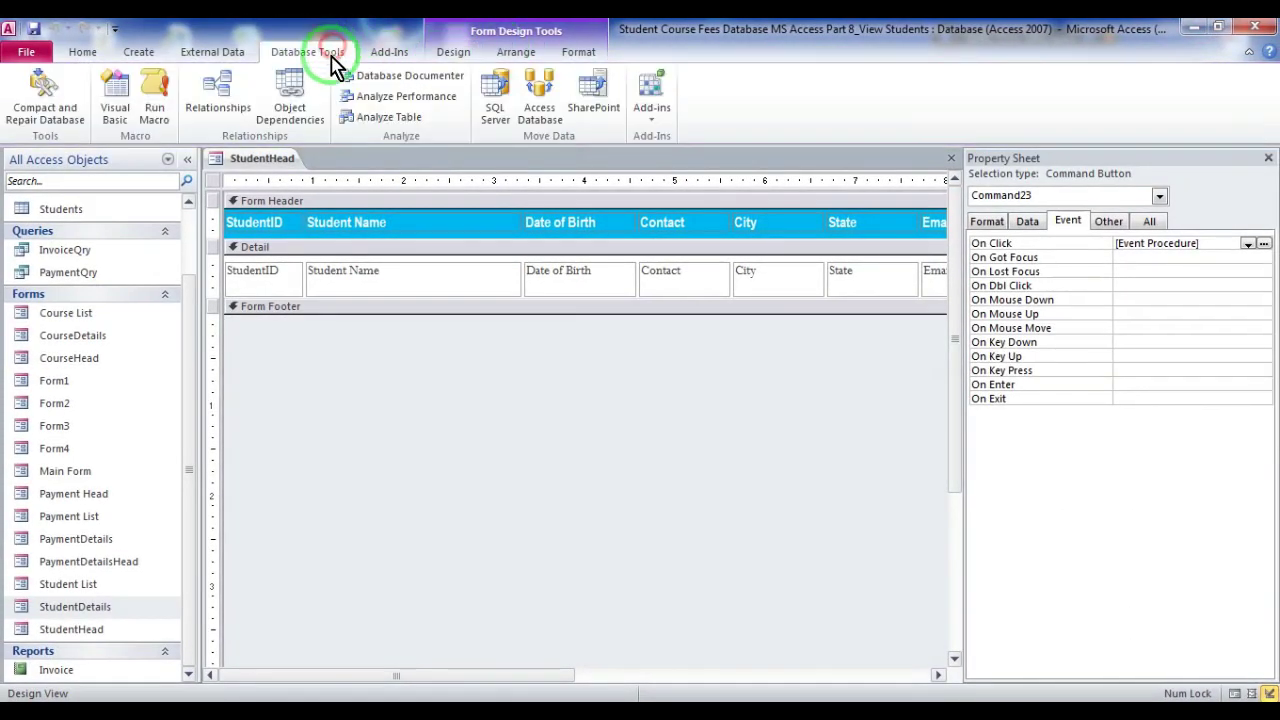
pyautogui.click(250, 103)
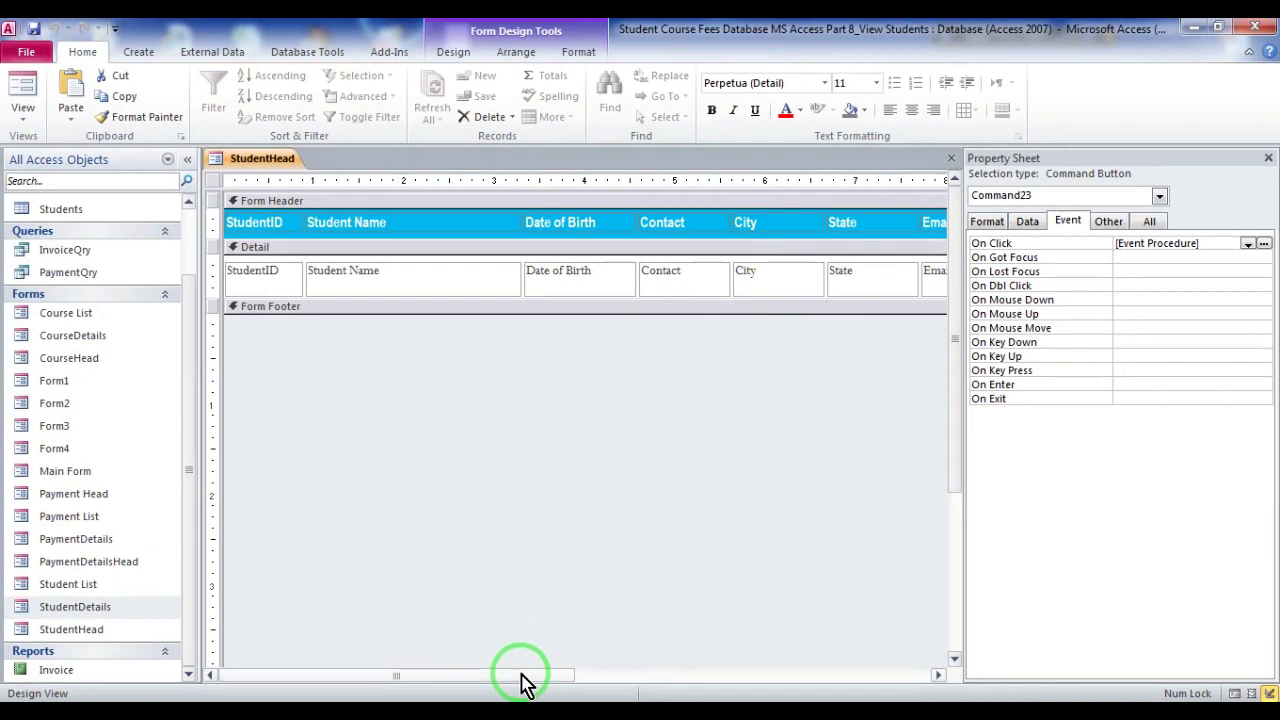
# - Check the StudentHead form's Default View property, and close the form without saving design changes
pyautogui.moveTo(520, 680); pyautogui.dragTo(763, 680)
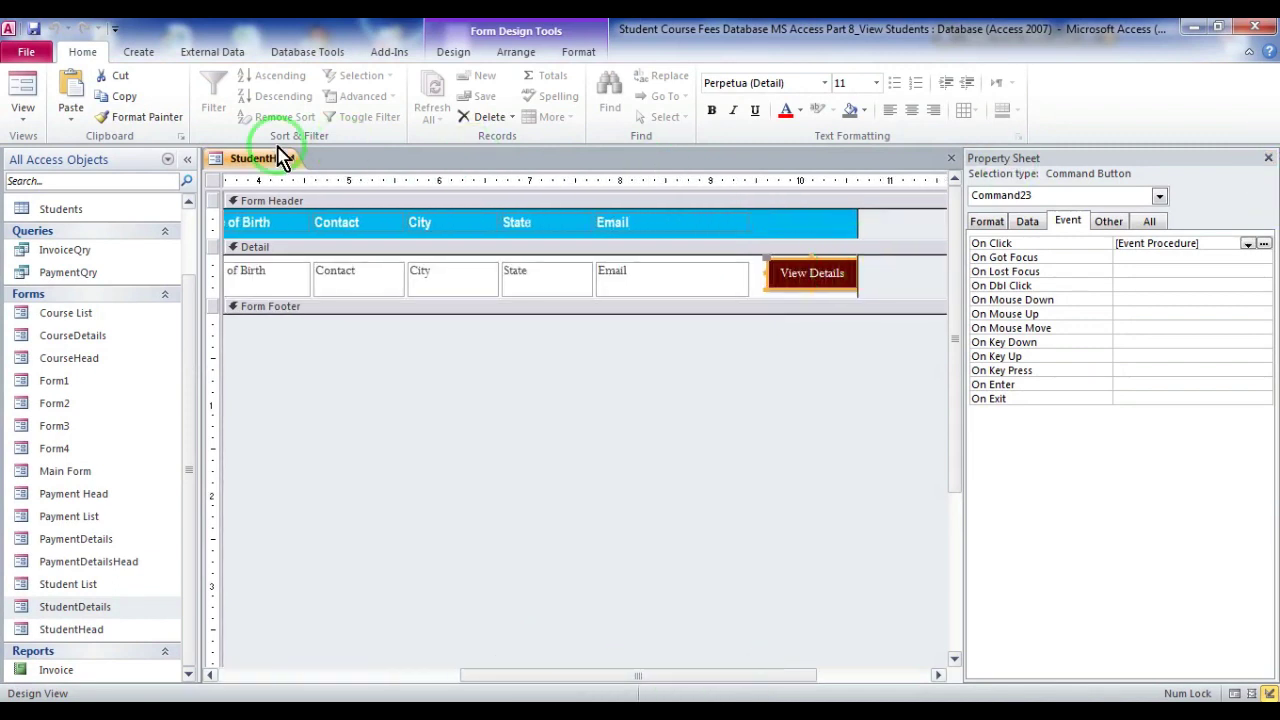
pyautogui.click(214, 182)
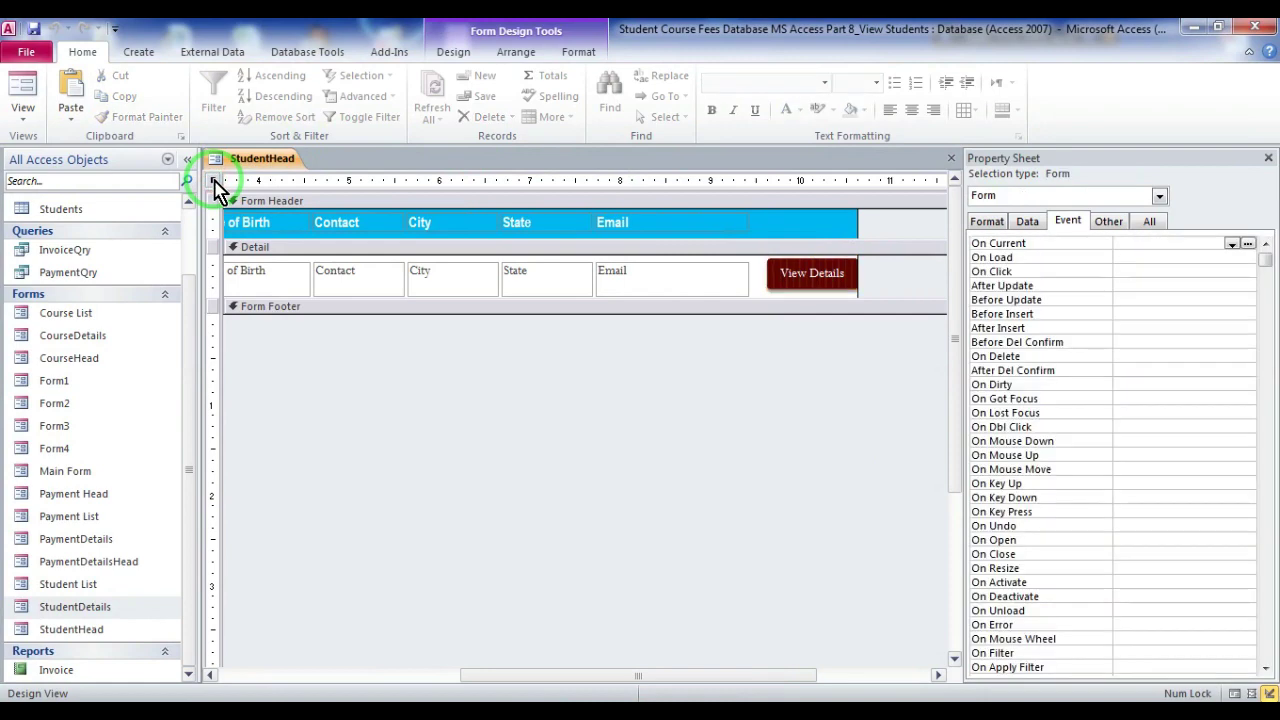
pyautogui.click(987, 224)
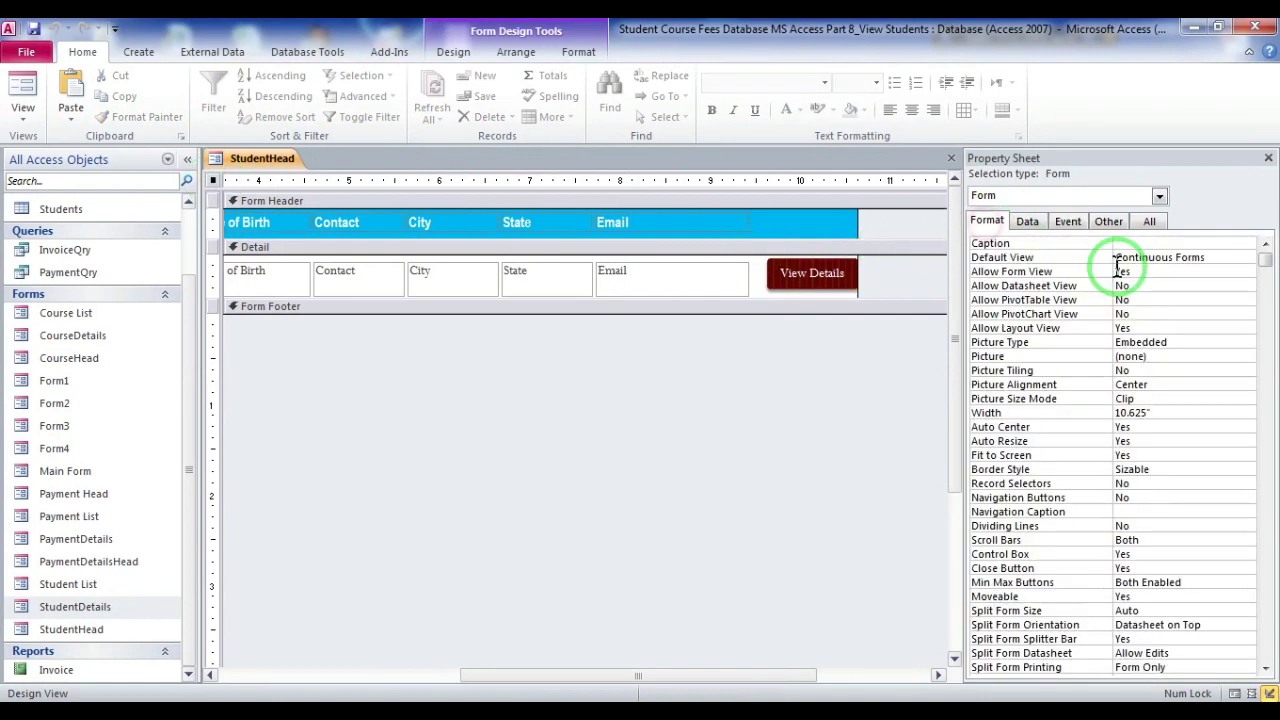
pyautogui.click(1223, 259)
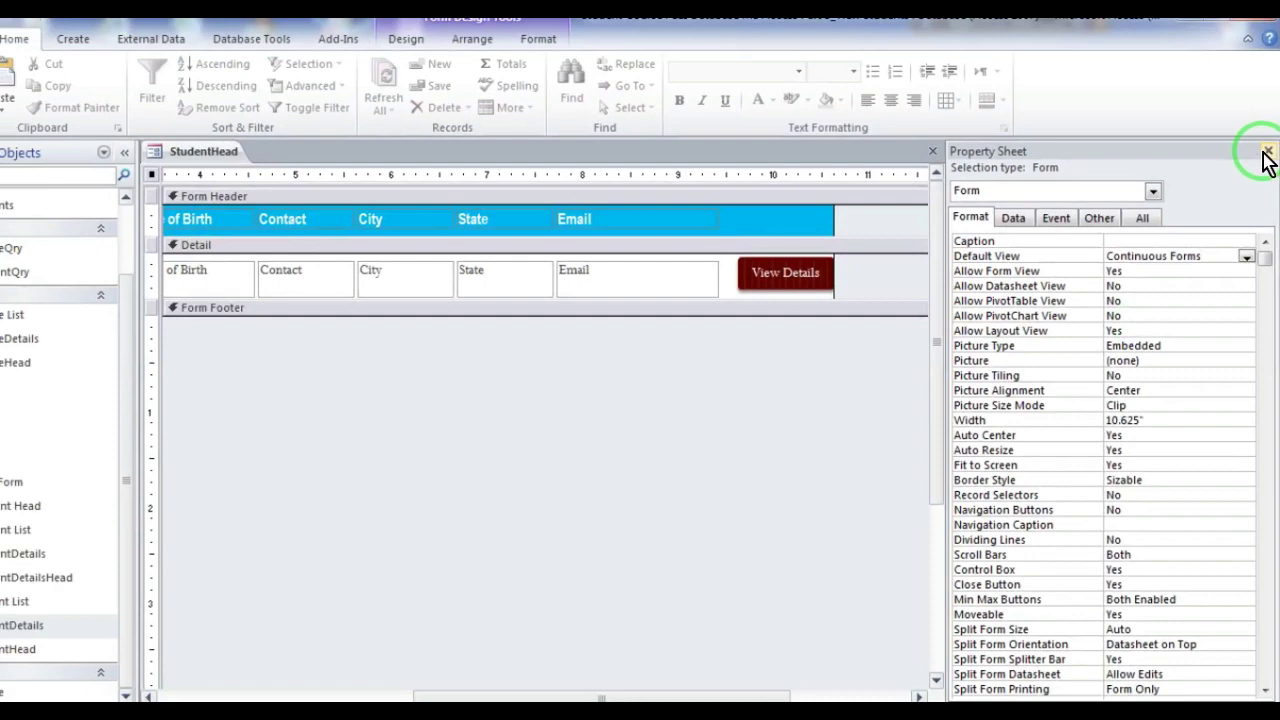
pyautogui.click(1266, 152)
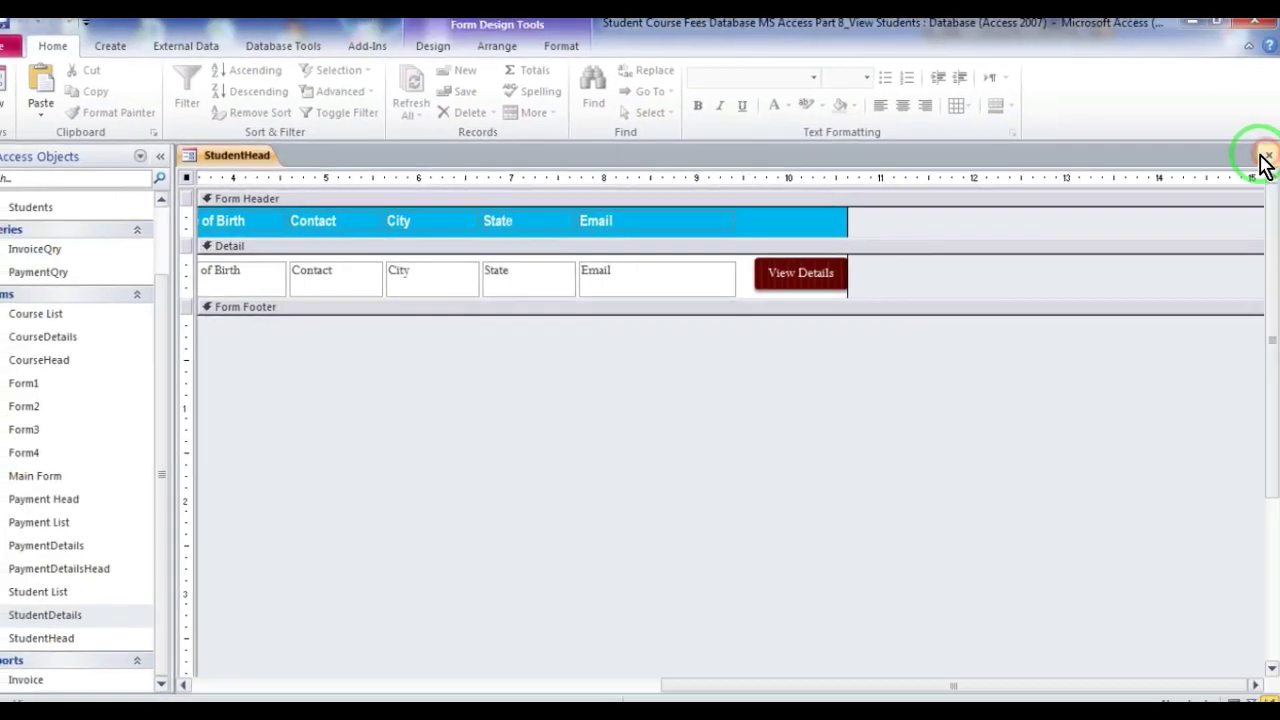
pyautogui.click(1266, 152)
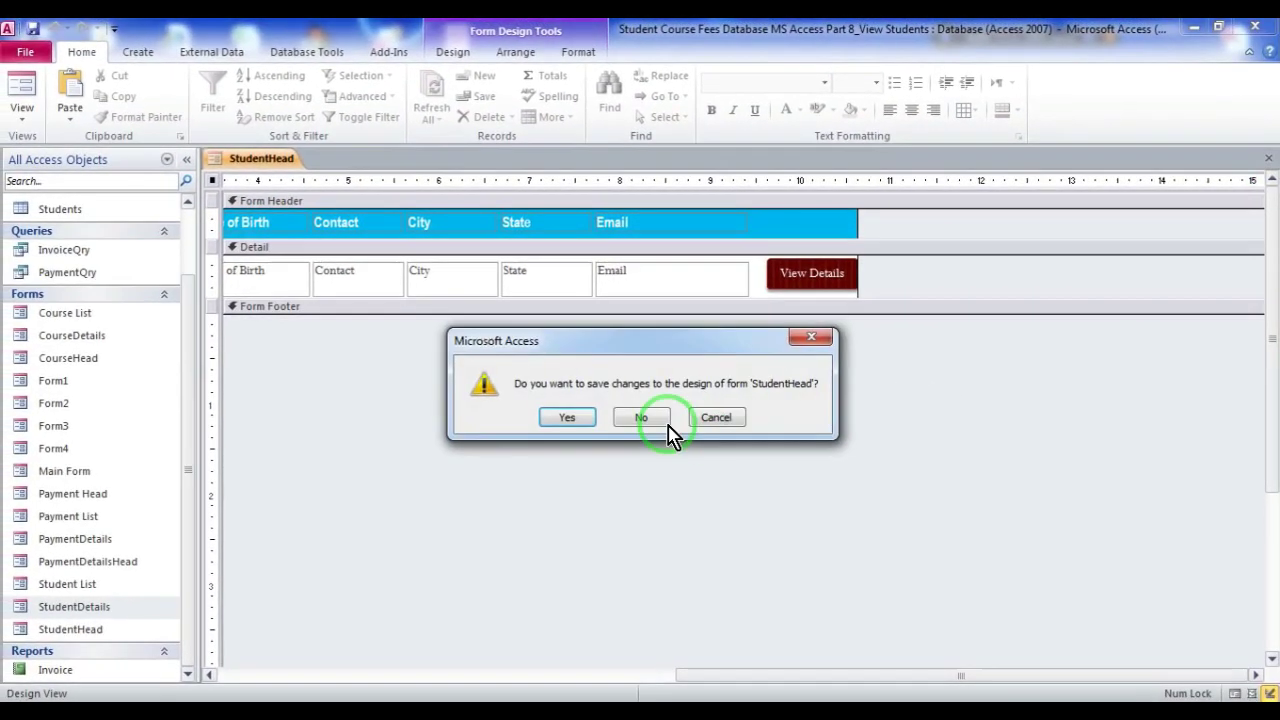
pyautogui.click(666, 423)
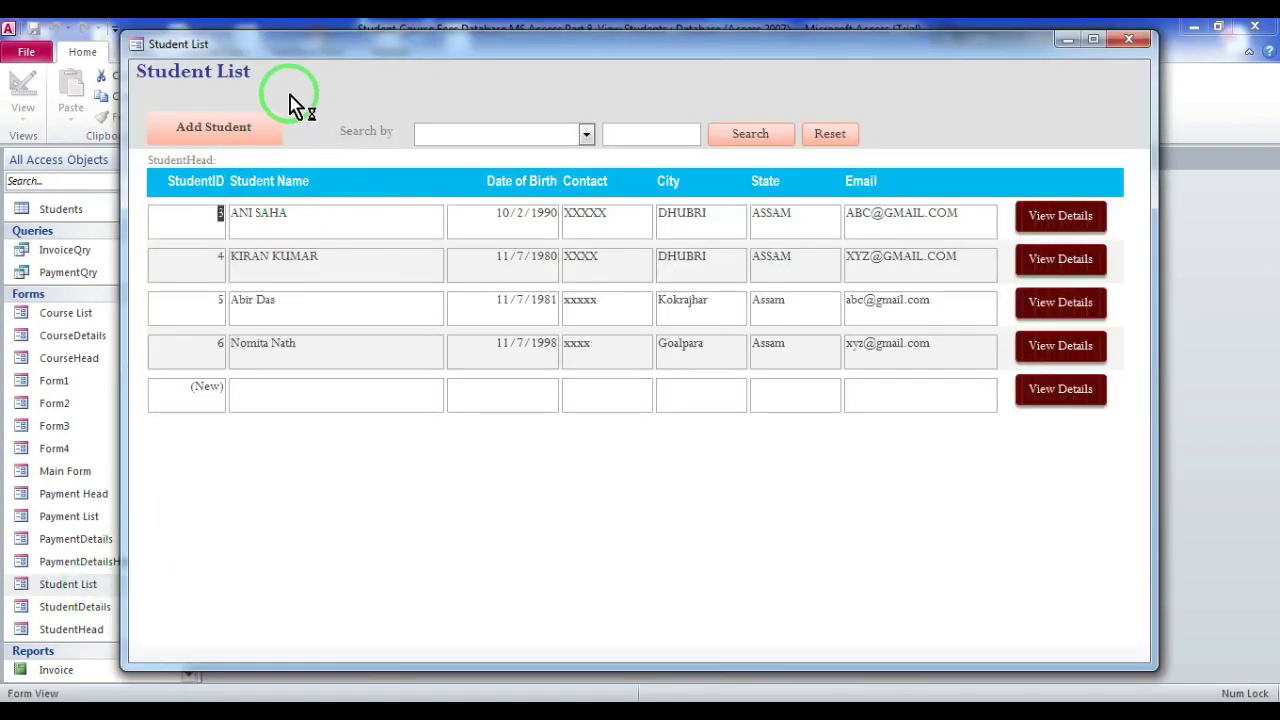
# - Open the Student List form in Design View and examine the StudentHead subform embedded in its Detail section
pyautogui.rightClick(300, 88)
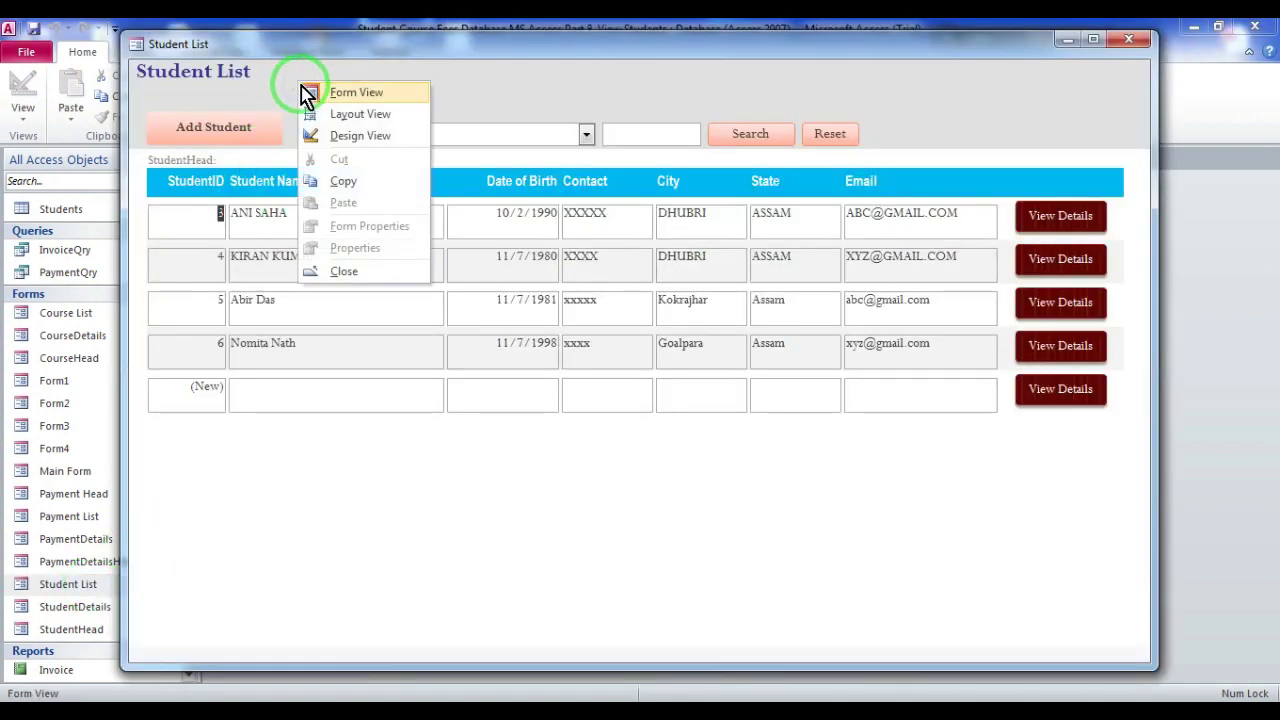
pyautogui.click(341, 135)
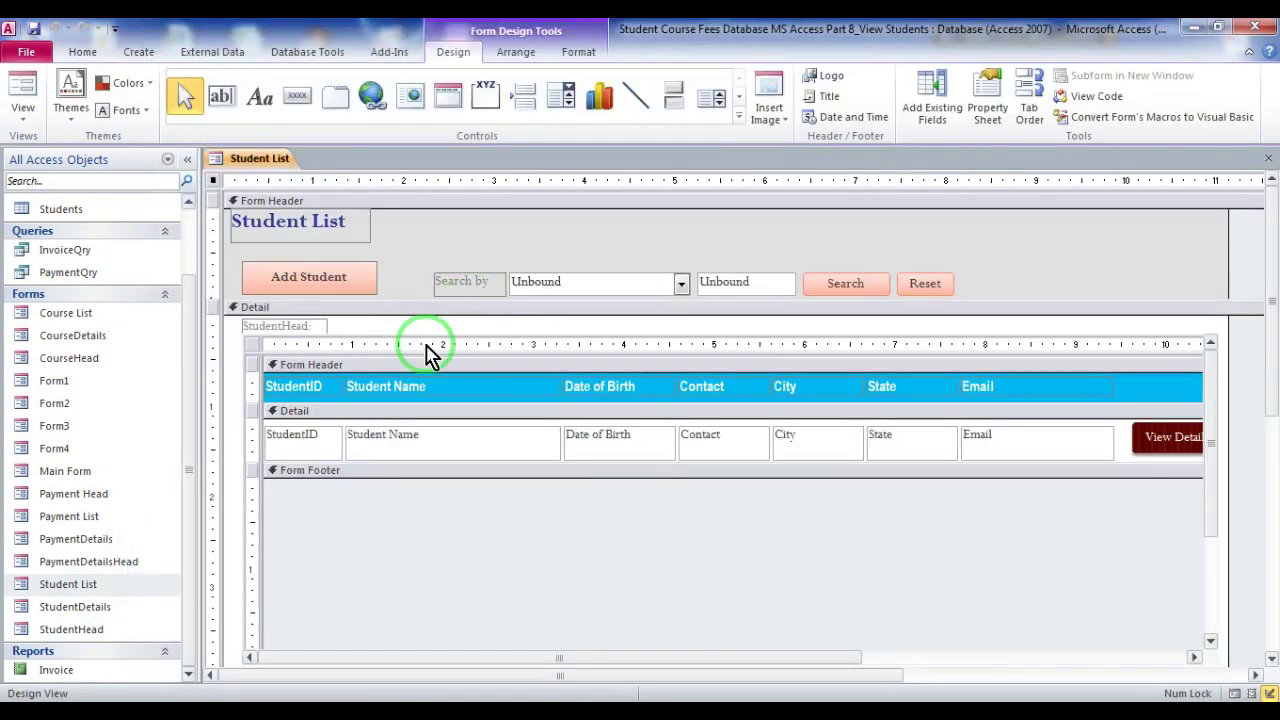
pyautogui.click(86, 629)
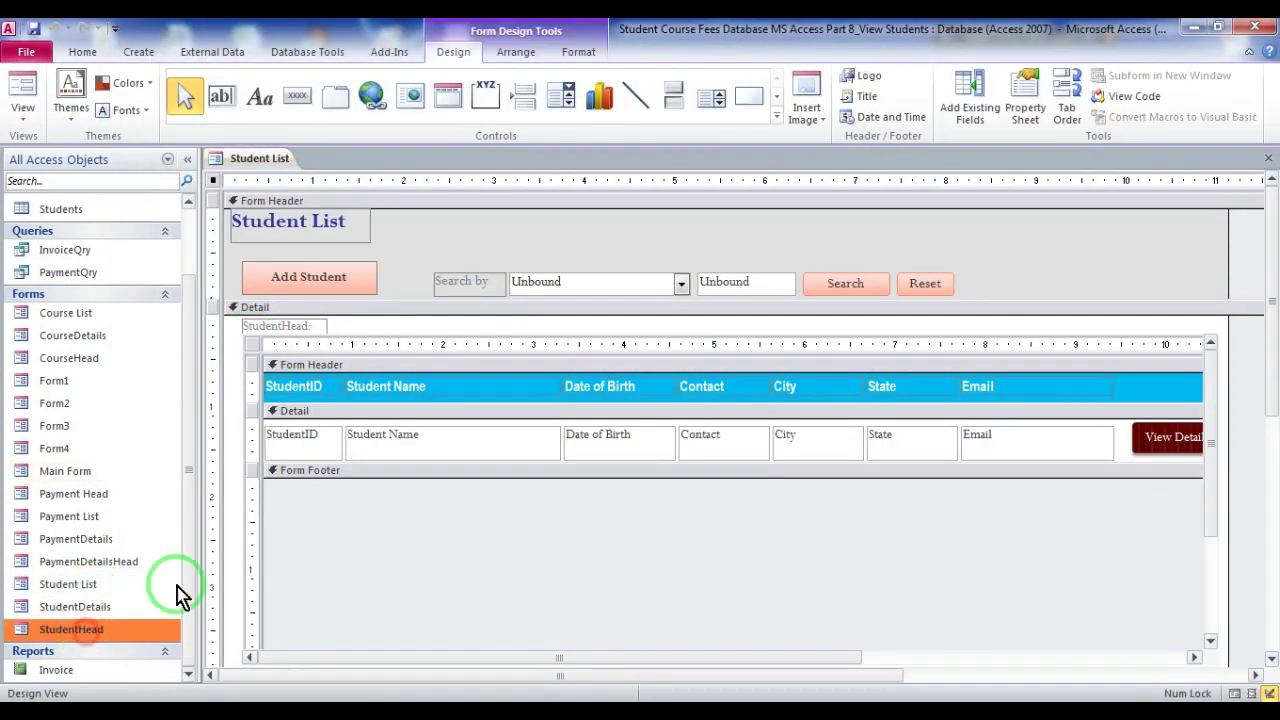
pyautogui.click(283, 326)
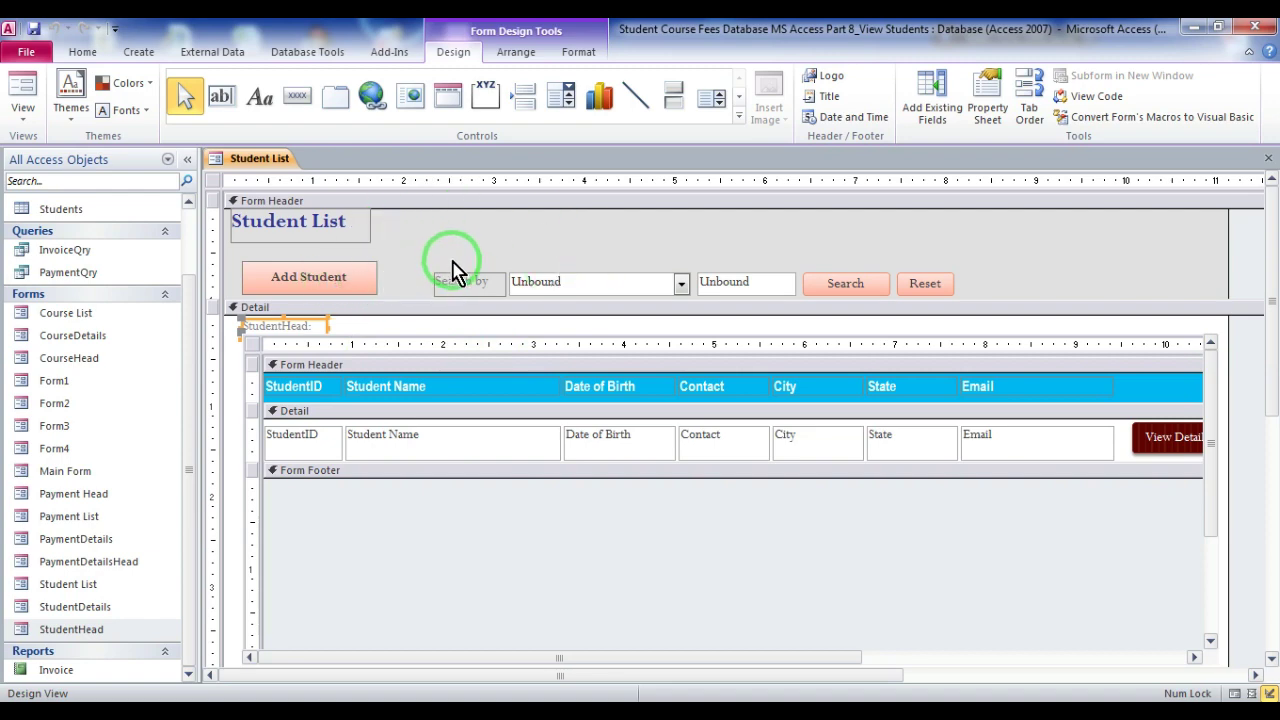
# - Inspect the Row Source, Row Source Type and event properties of the Search by combo box on Student List
pyautogui.doubleClick(606, 280)
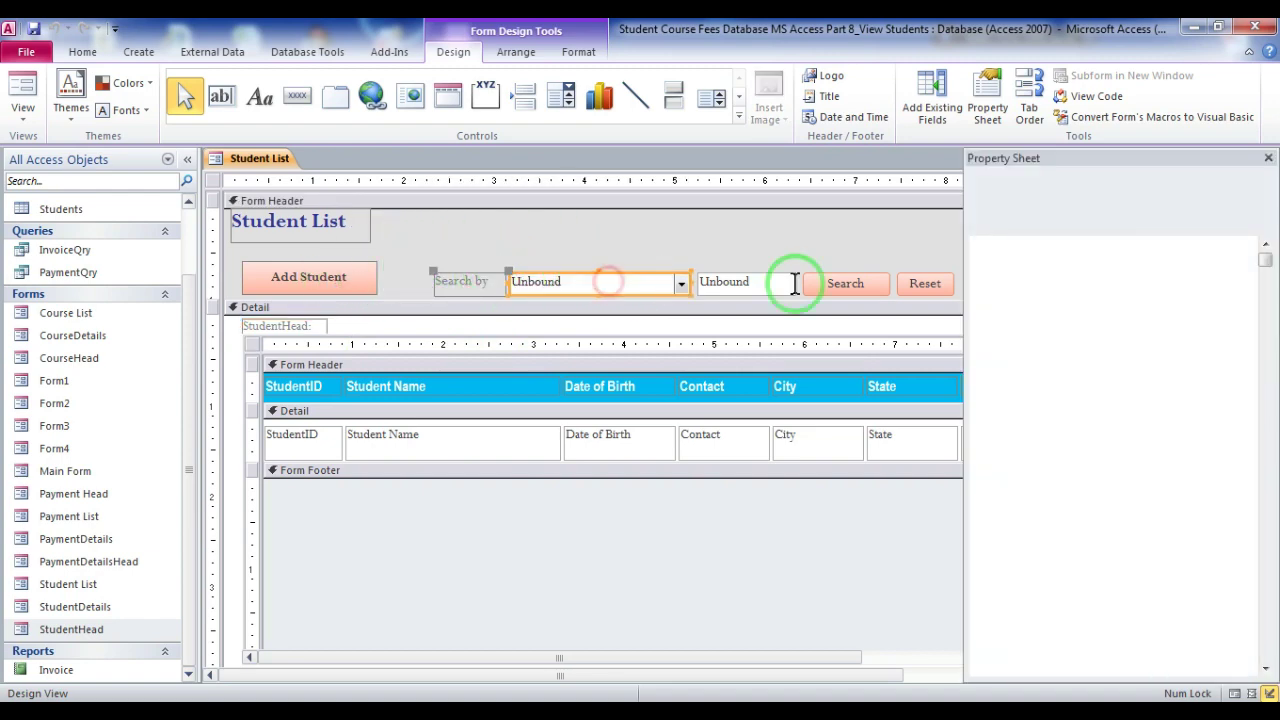
pyautogui.click(1028, 224)
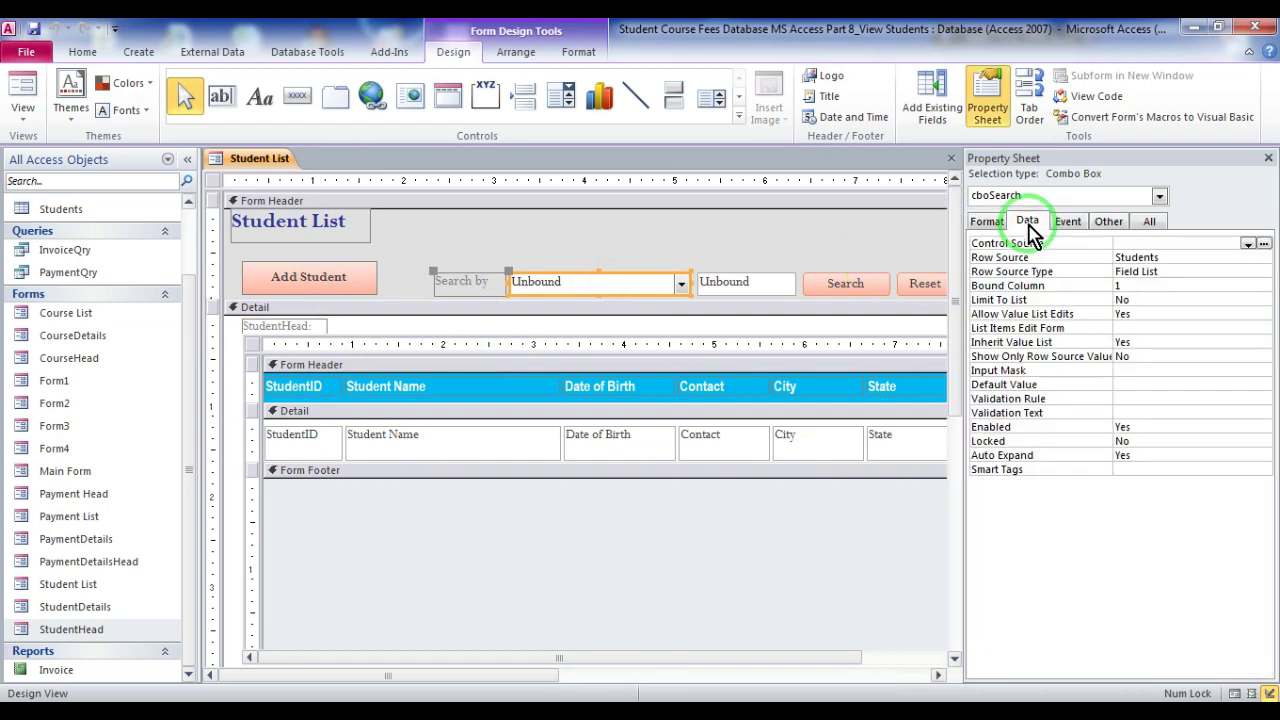
pyautogui.click(1052, 258)
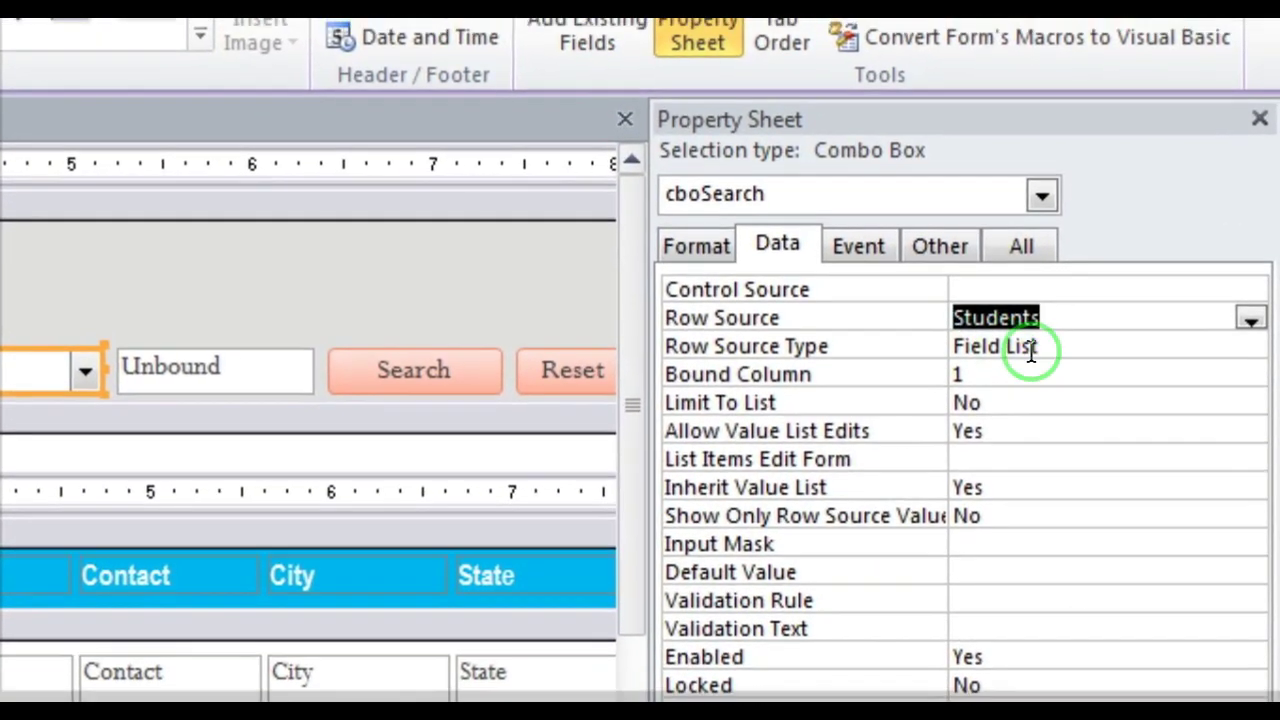
pyautogui.click(1050, 337)
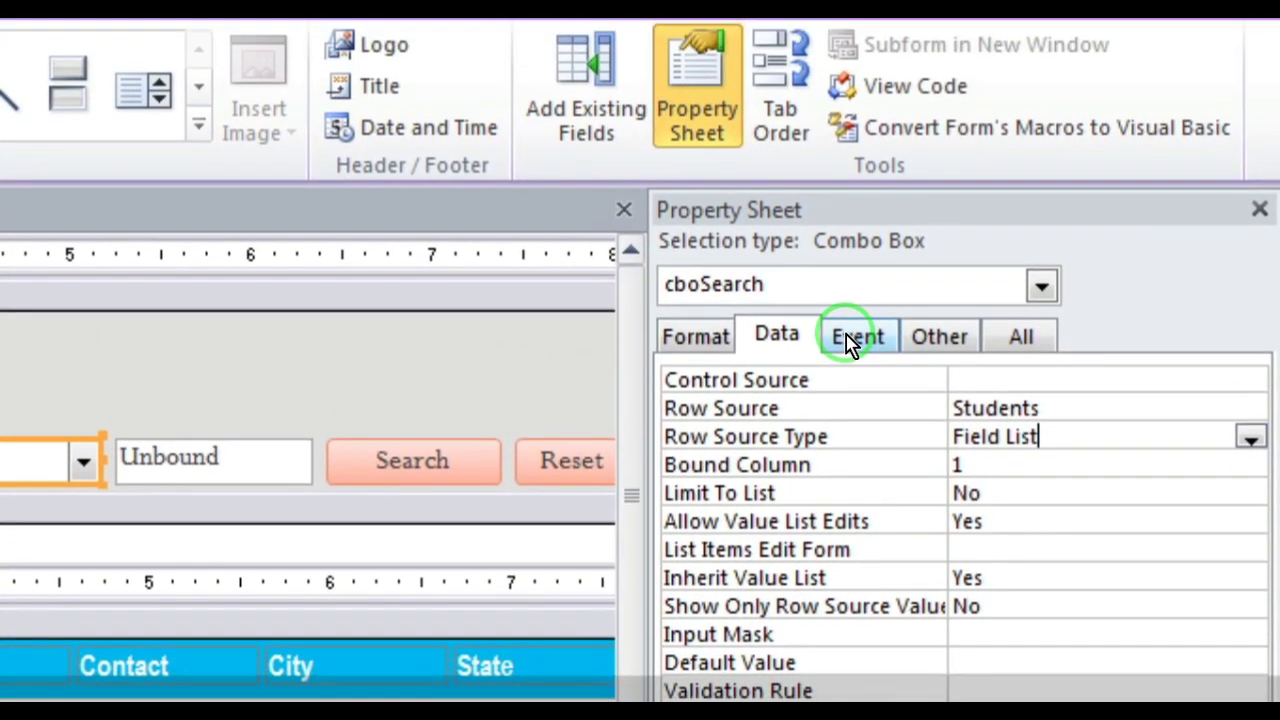
pyautogui.click(852, 256)
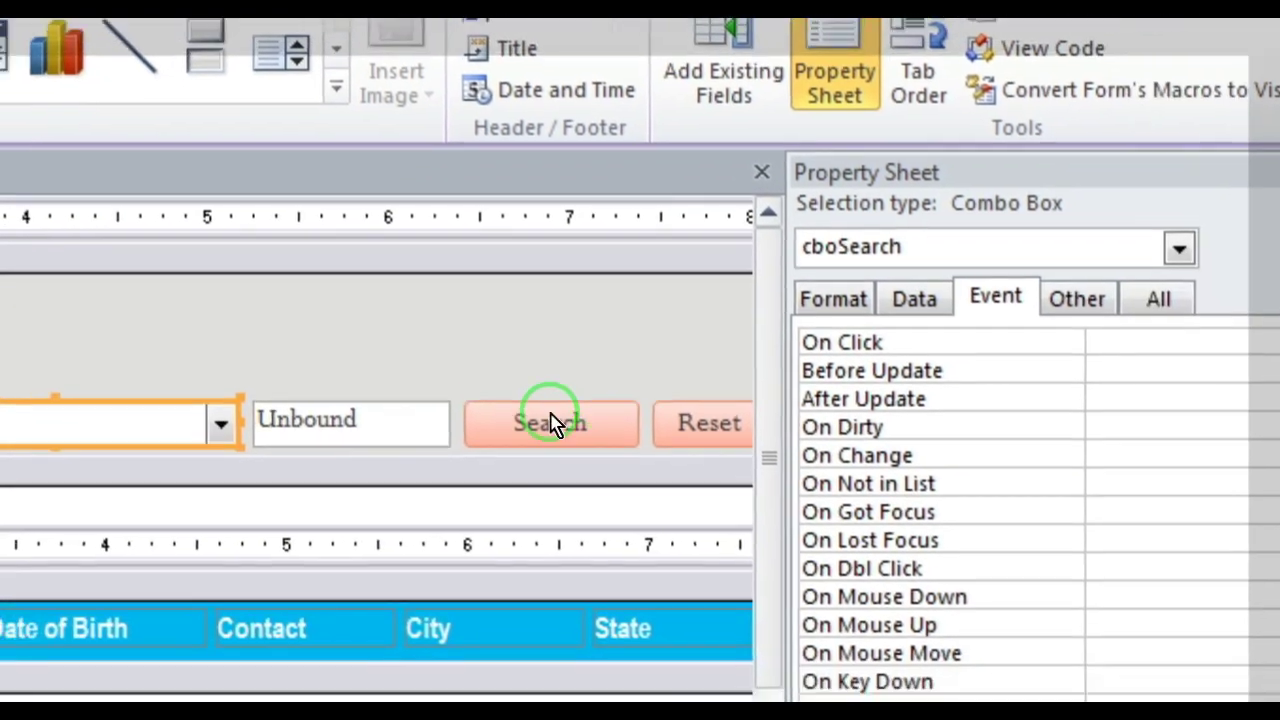
# - Inspect the On Click event procedures of the Search and Reset buttons, including their StudentHead filter code
pyautogui.click(430, 482)
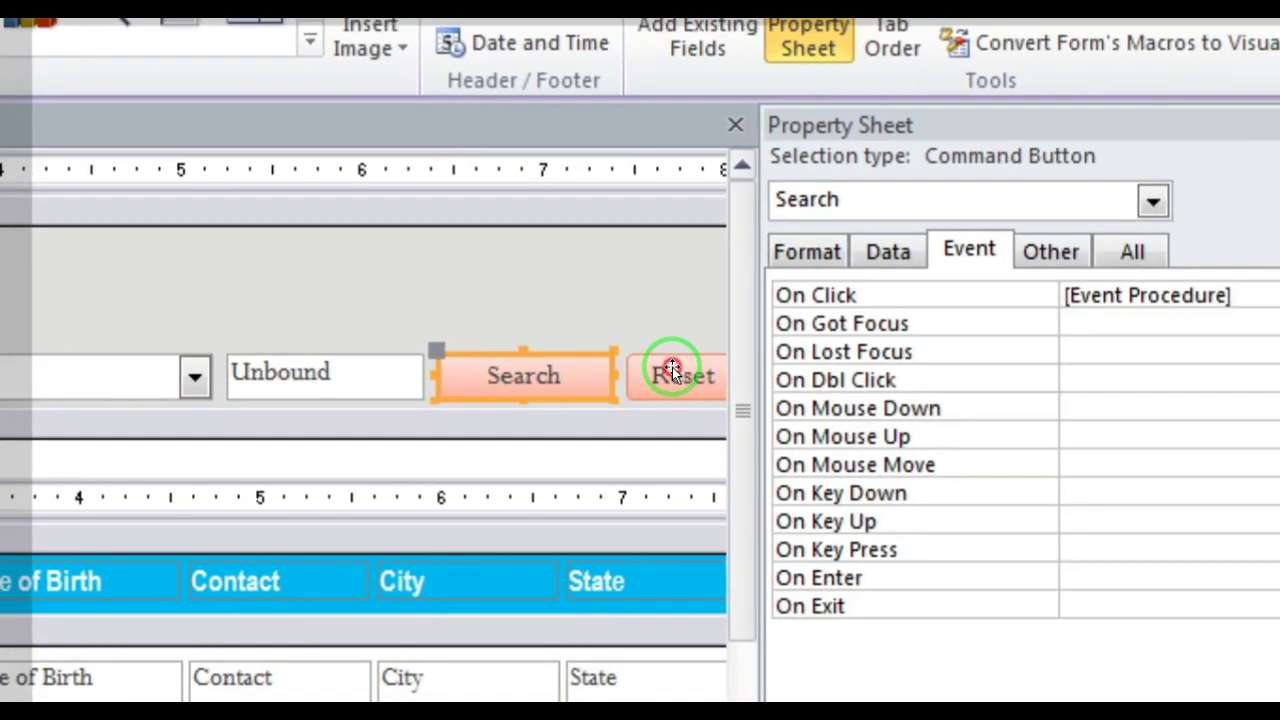
pyautogui.click(703, 377)
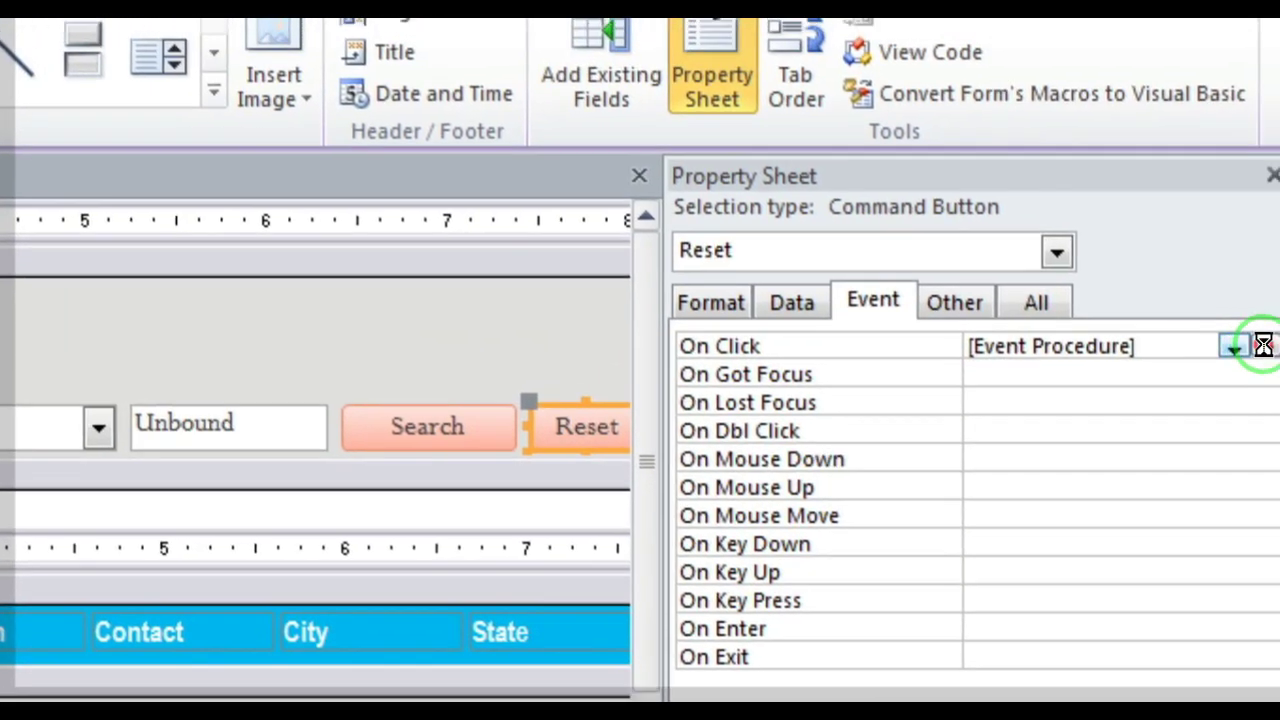
pyautogui.click(1278, 287)
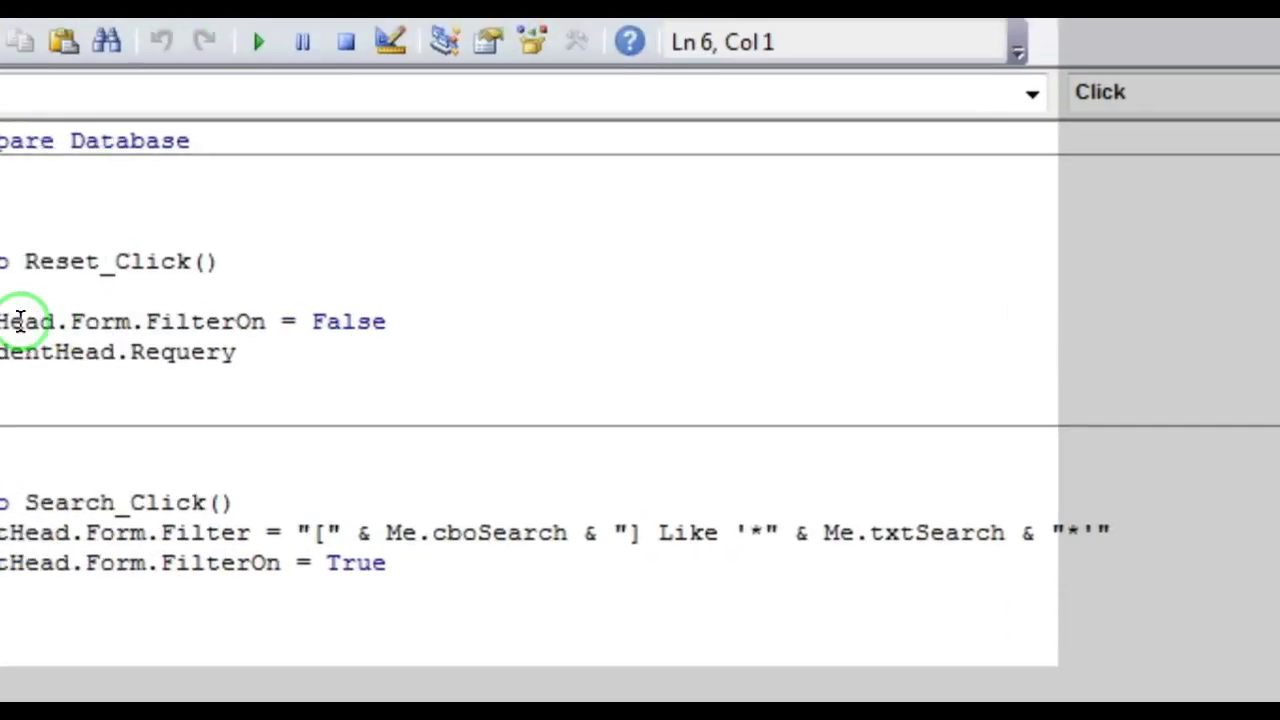
pyautogui.moveTo(198, 349); pyautogui.dragTo(30, 349)
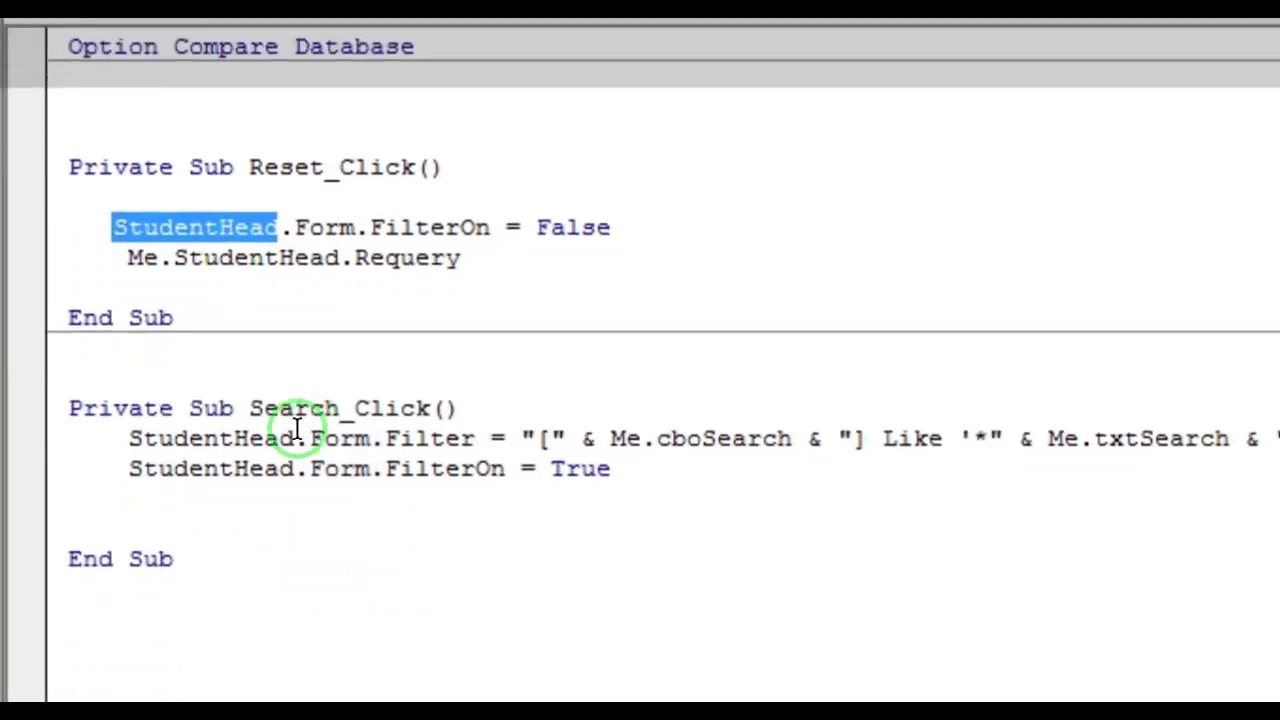
pyautogui.moveTo(292, 572); pyautogui.dragTo(160, 572)
pyautogui.moveTo(160, 397); pyautogui.dragTo(128, 397)
pyautogui.moveTo(278, 427); pyautogui.dragTo(145, 427)
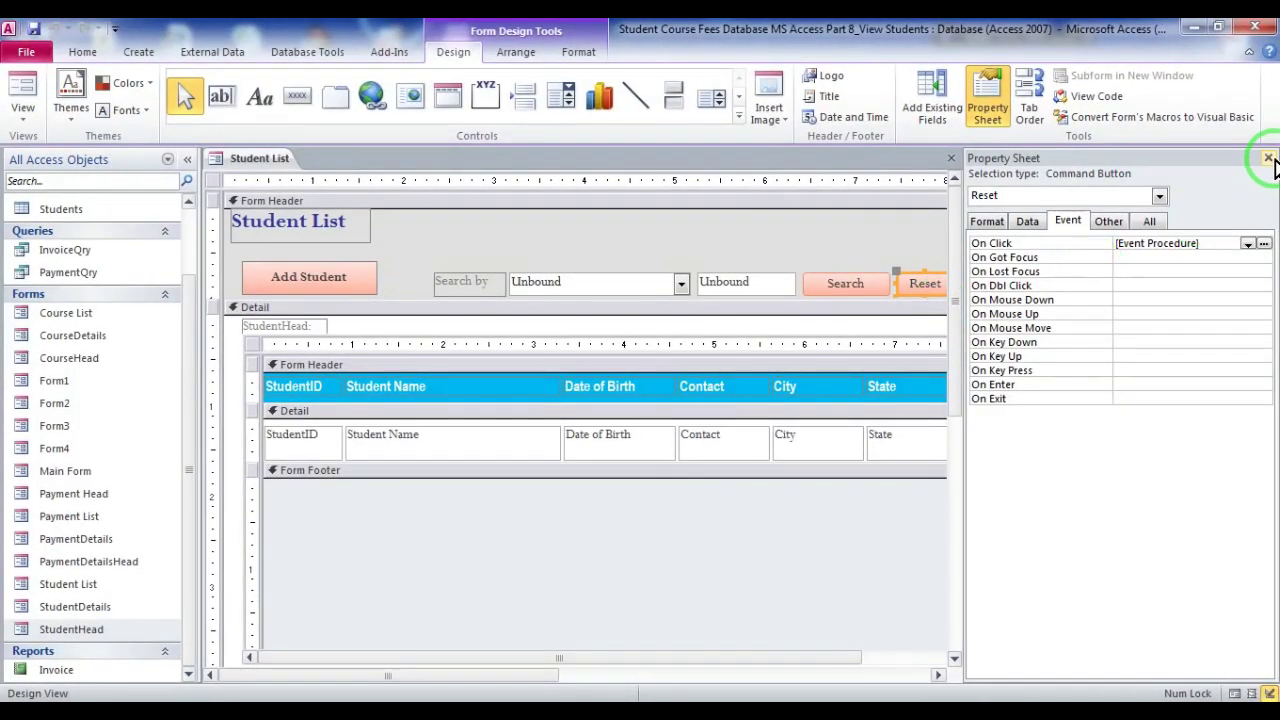
# - Close the property sheet and the Student List form without saving design changes
pyautogui.click(1268, 158)
pyautogui.click(1267, 158)
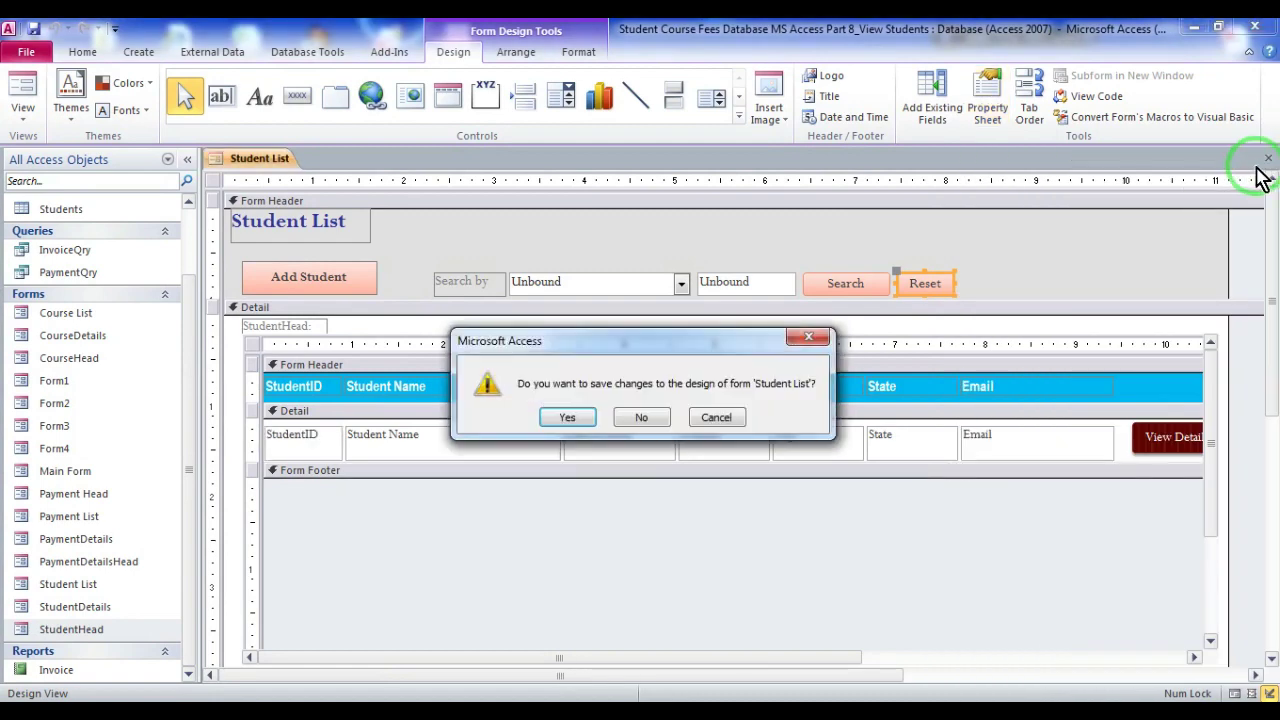
pyautogui.click(640, 417)
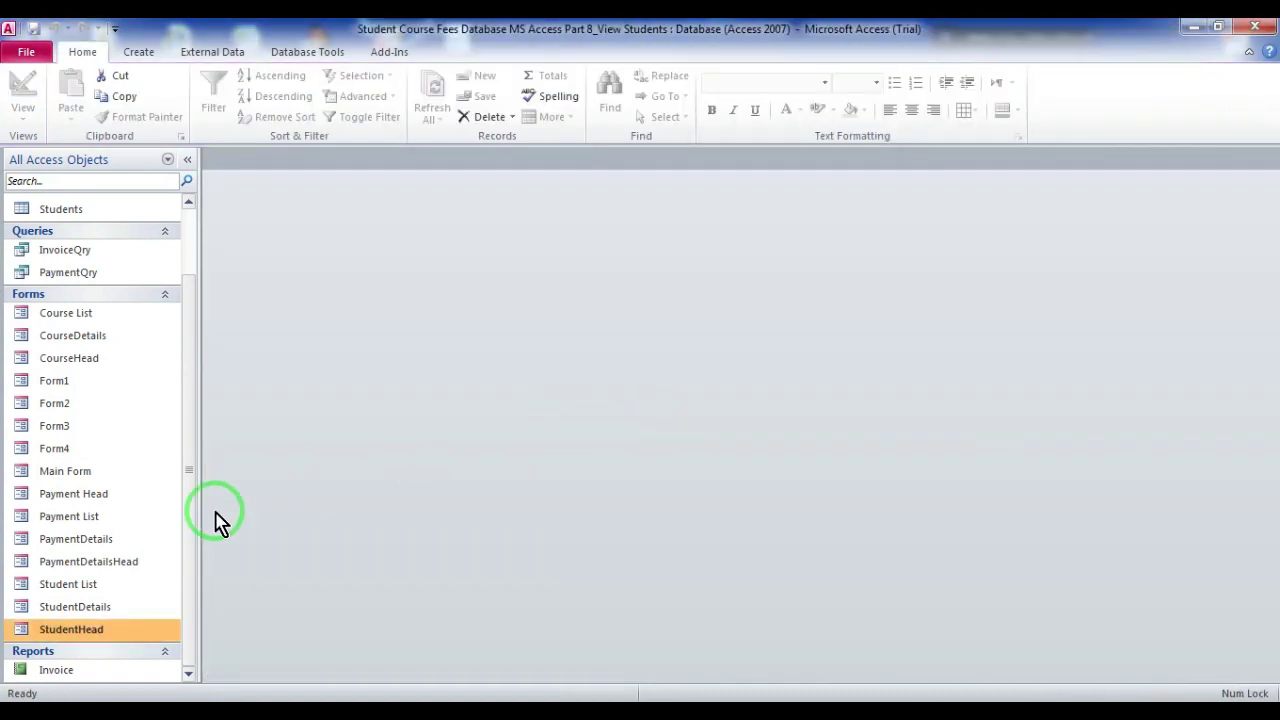
# - Run Main Form, check the View Students page and its Back button, and close the reopened student page
pyautogui.doubleClick(65, 474)
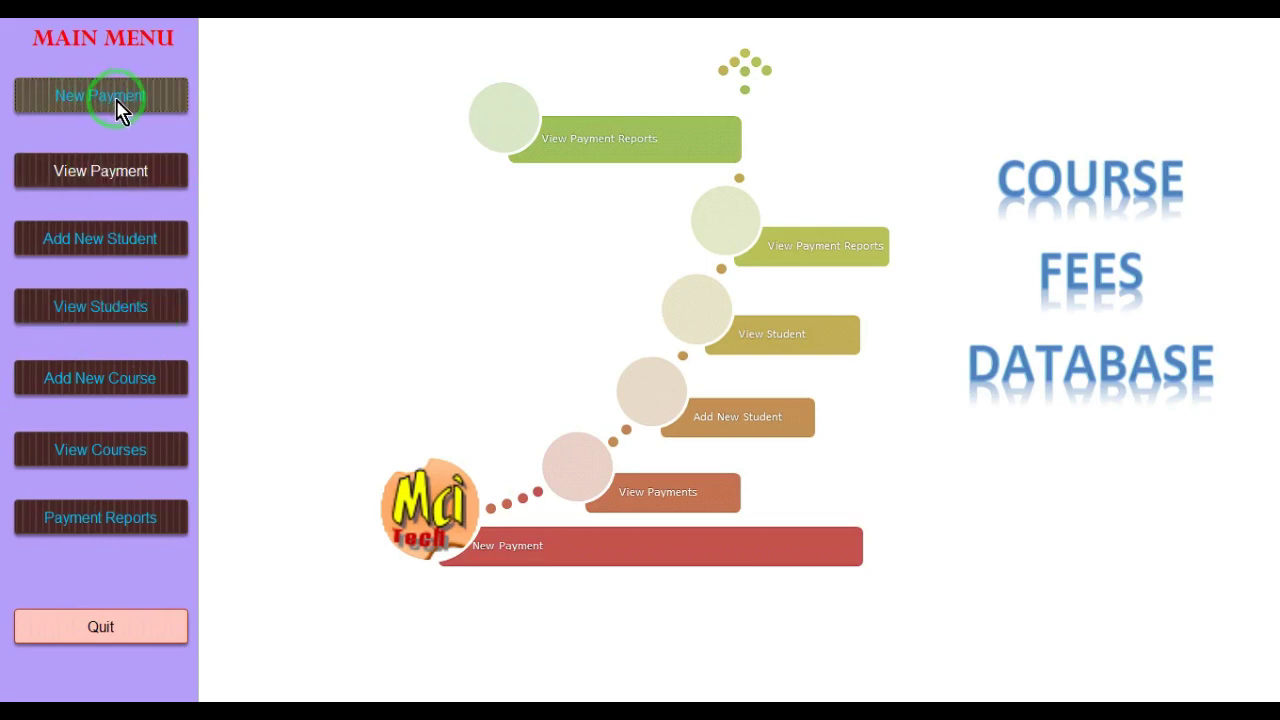
pyautogui.click(113, 165)
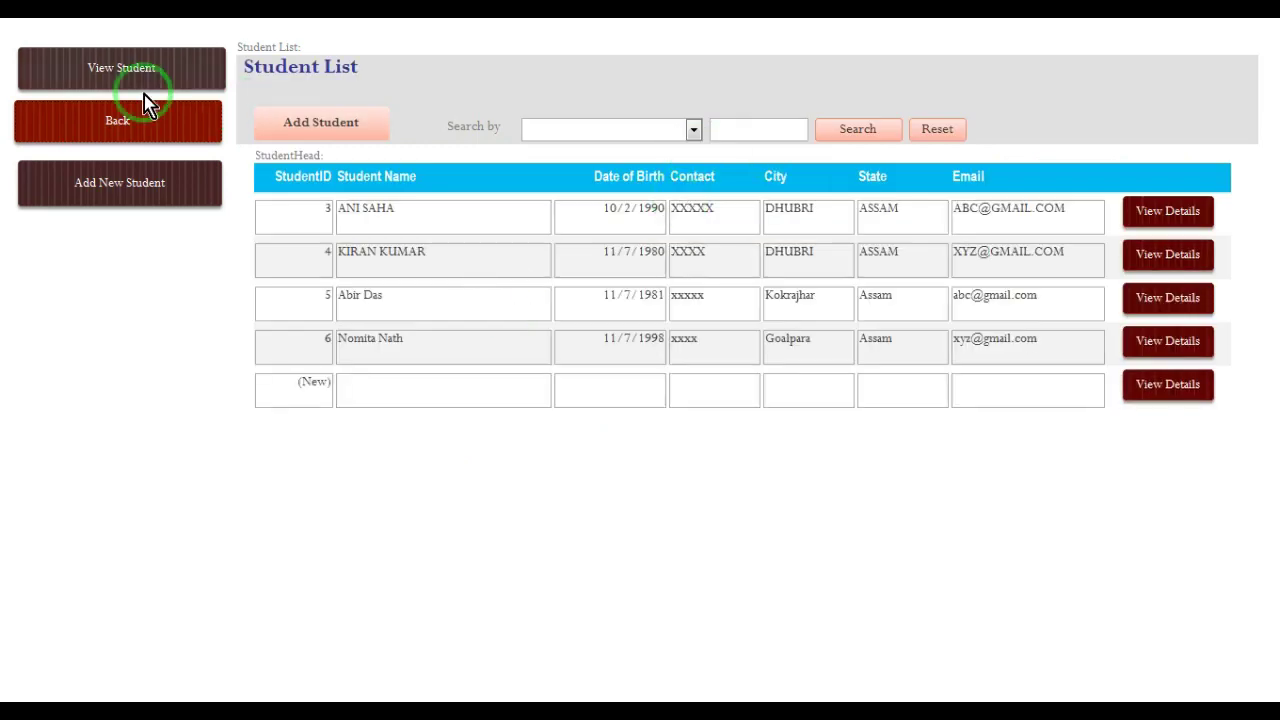
pyautogui.click(145, 103)
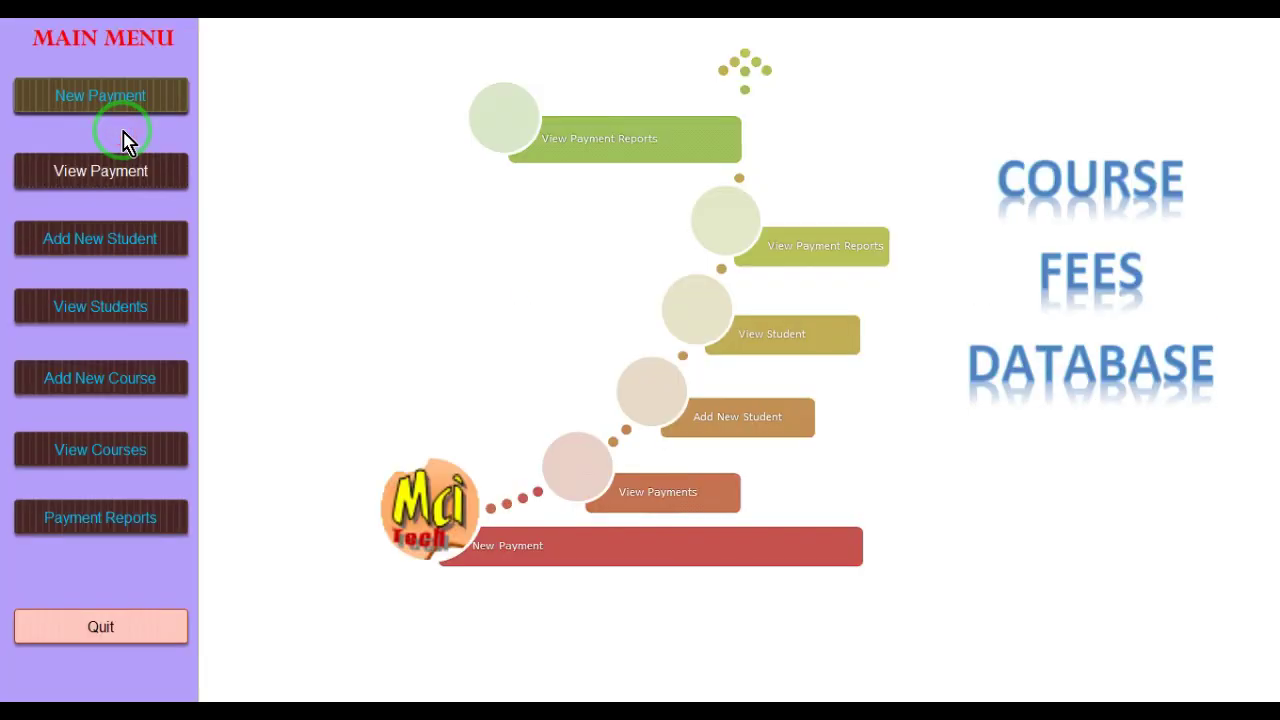
pyautogui.click(129, 311)
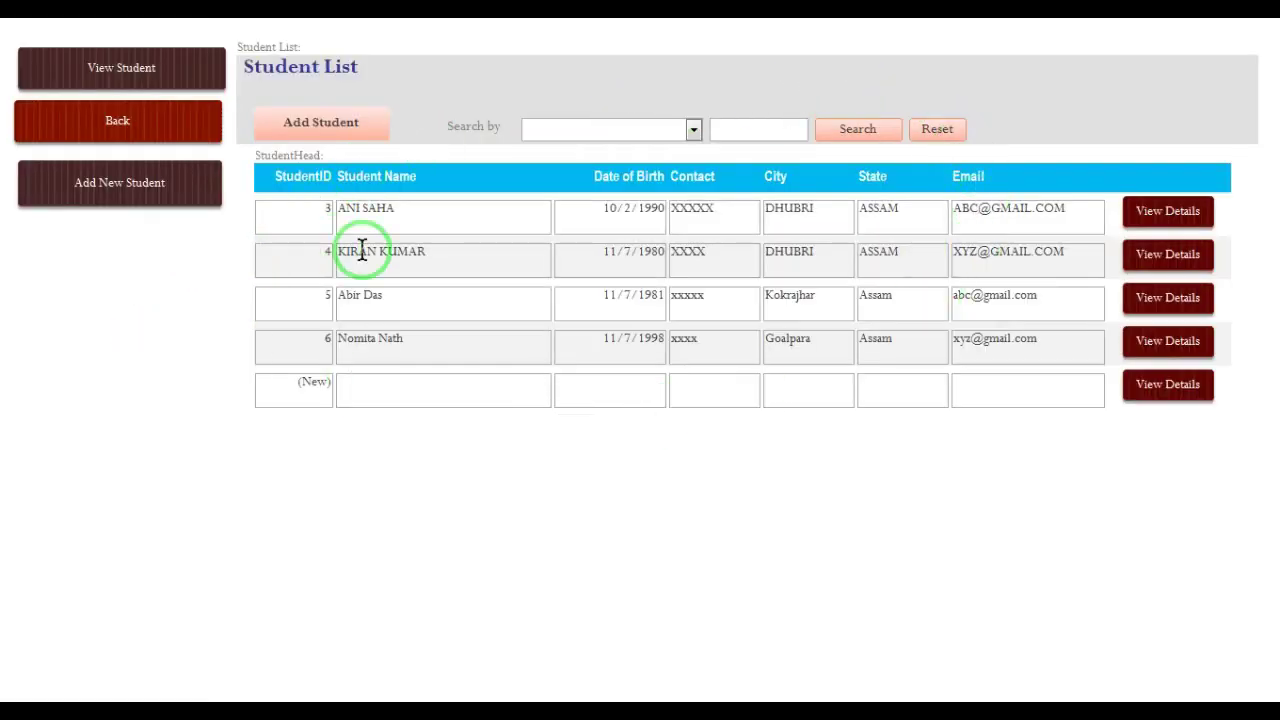
pyautogui.rightClick(121, 244)
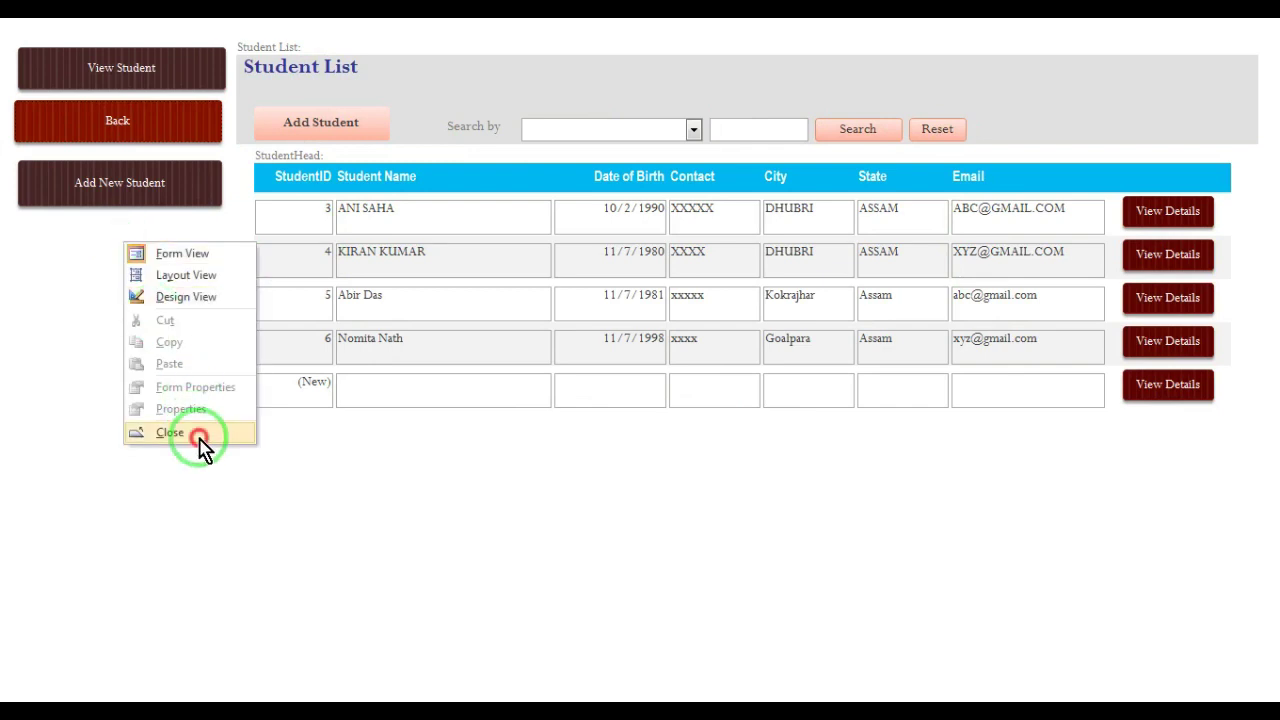
pyautogui.click(200, 437)
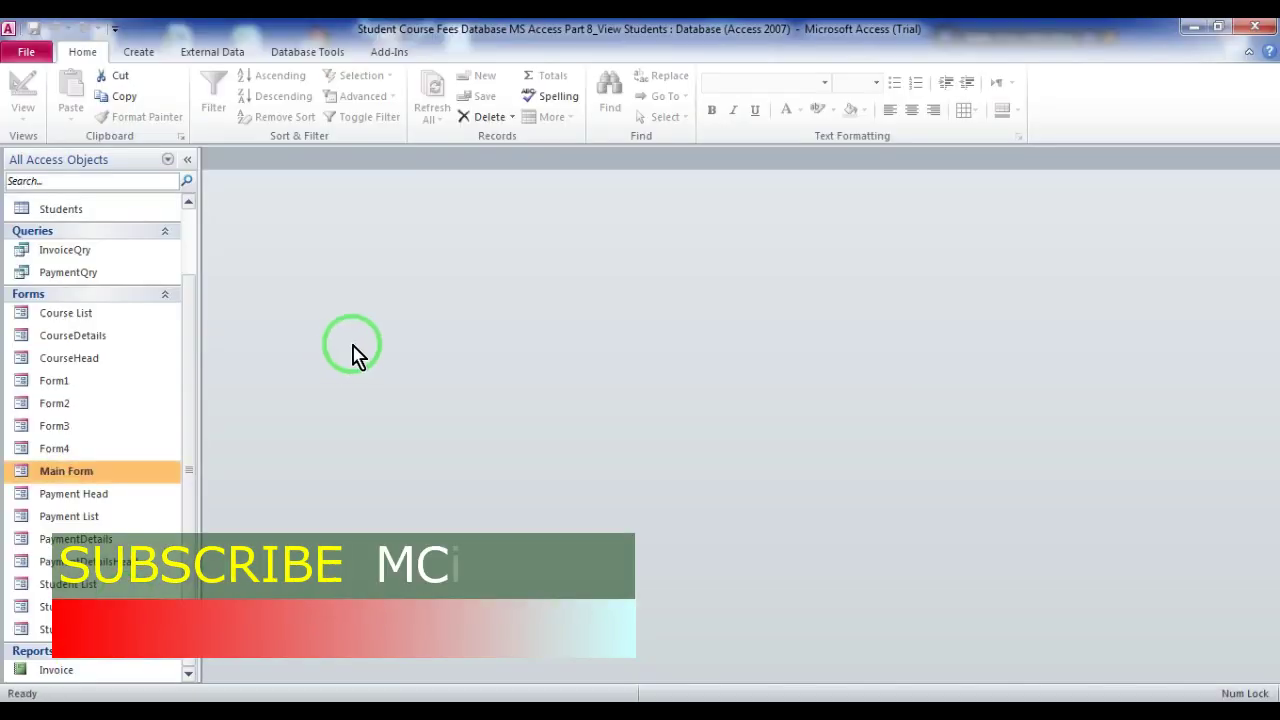
# - Open Form1, examine its layout in Design View, and close it
pyautogui.click(64, 386)
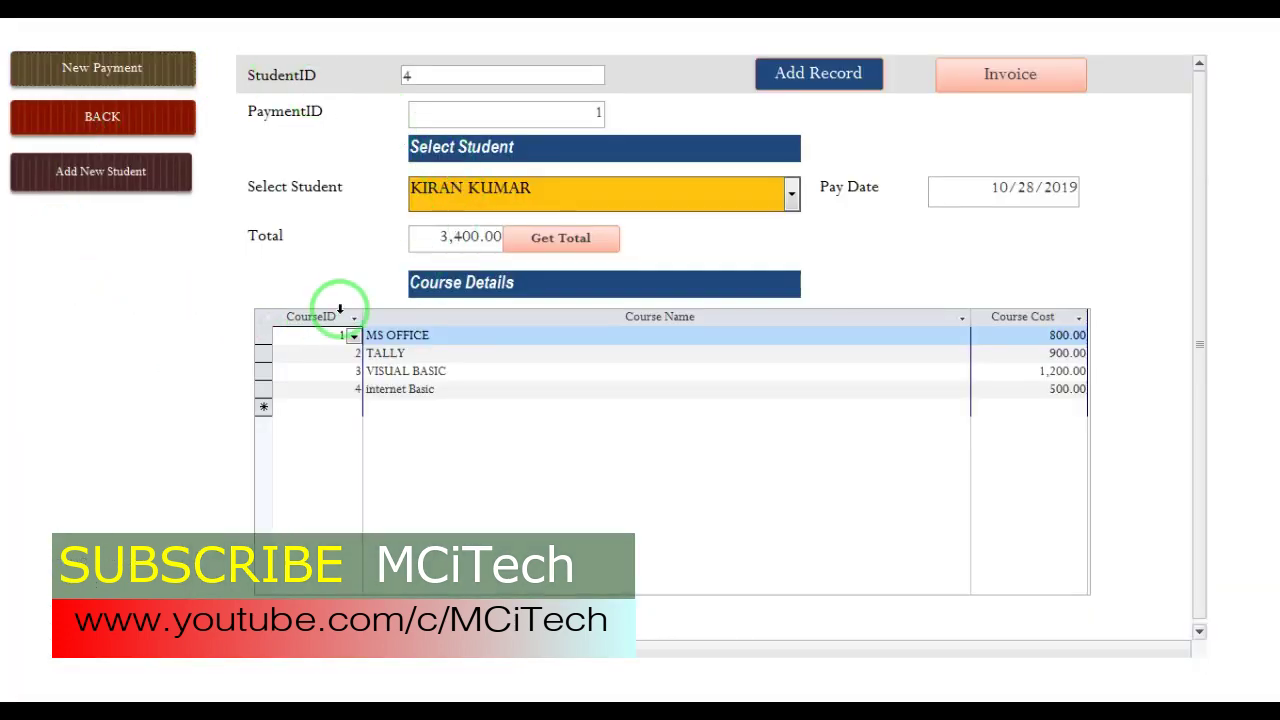
pyautogui.rightClick(108, 262)
pyautogui.click(155, 313)
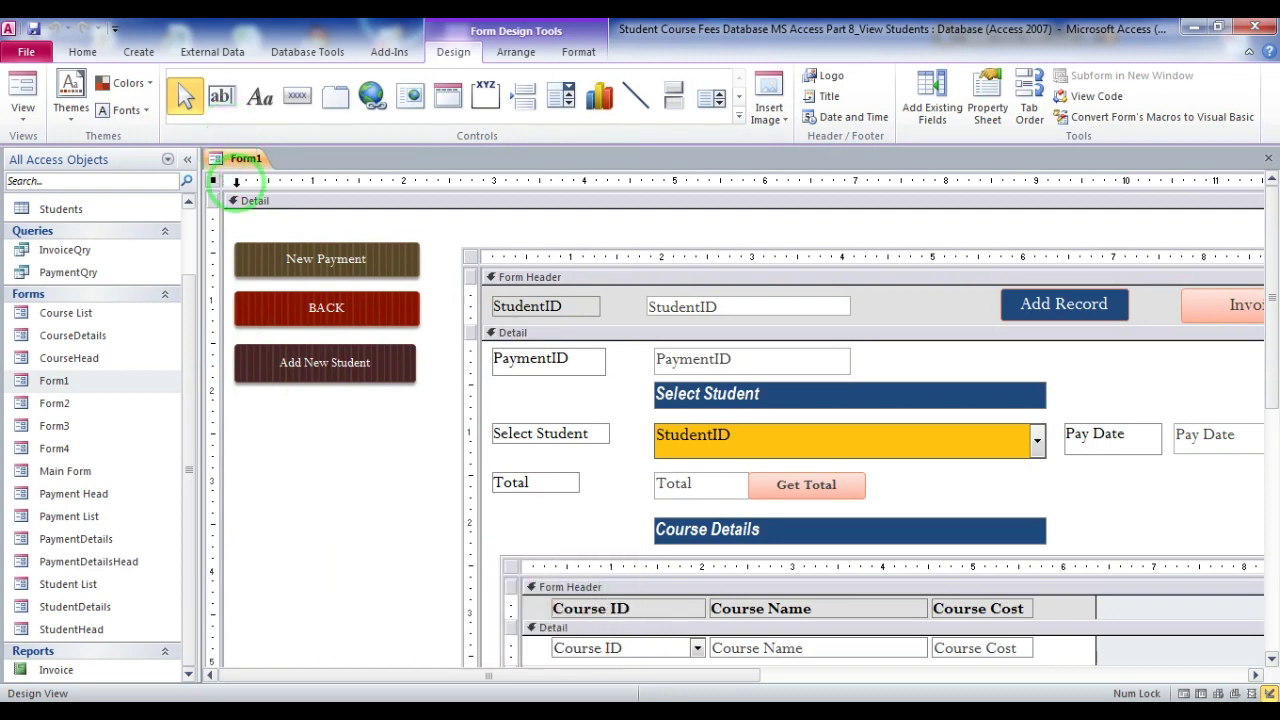
pyautogui.click(1268, 163)
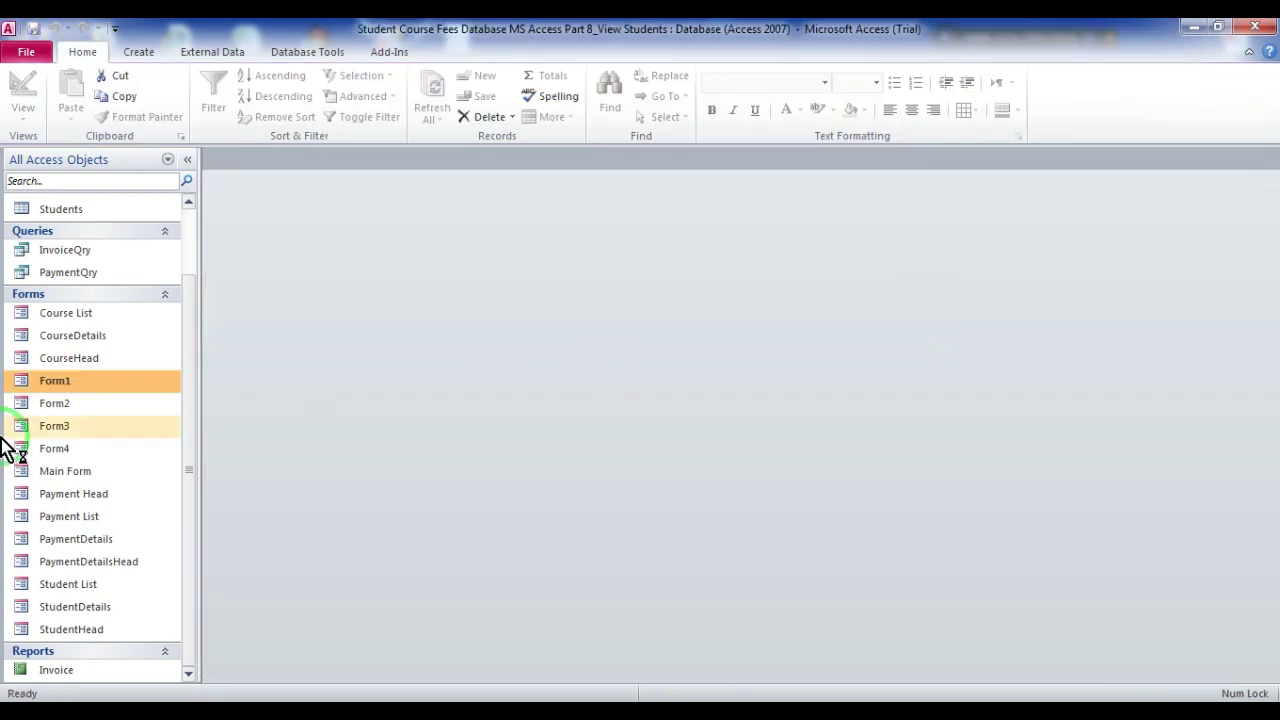
# - Open Form3 in Design View to examine its navigation buttons and embedded Student List subform
pyautogui.doubleClick(86, 430)
pyautogui.rightClick(86, 430)
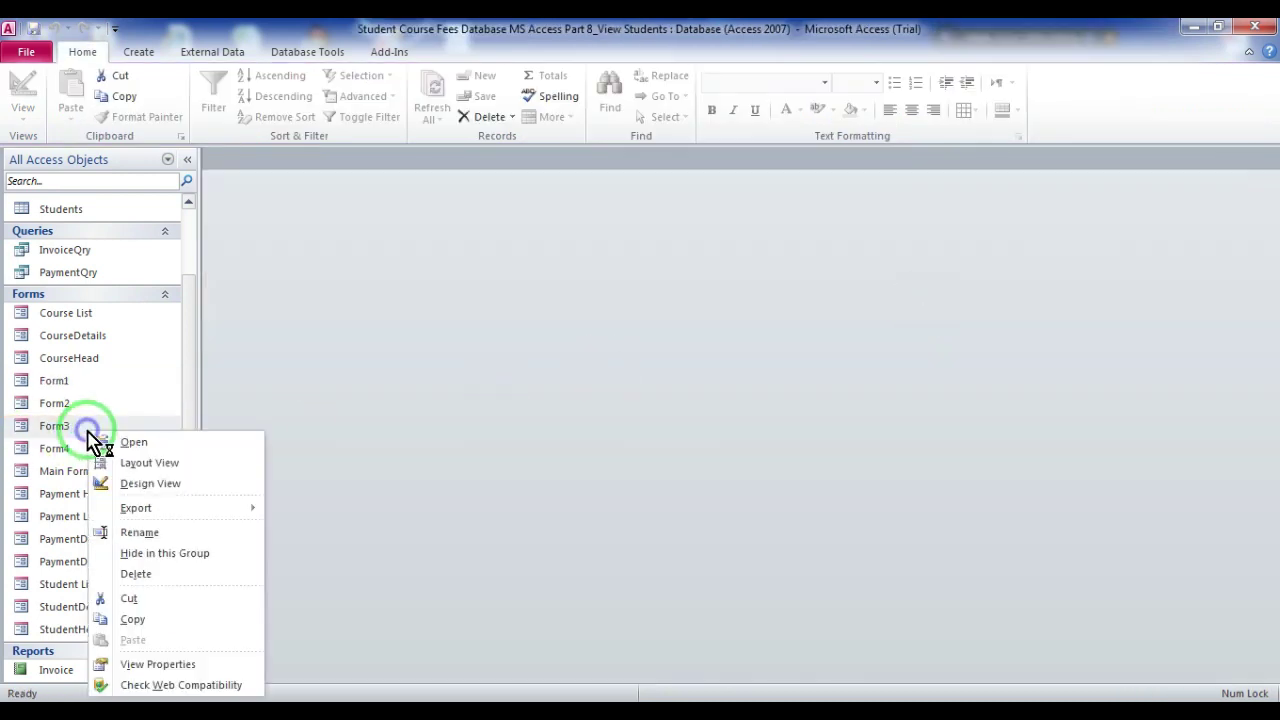
pyautogui.click(149, 485)
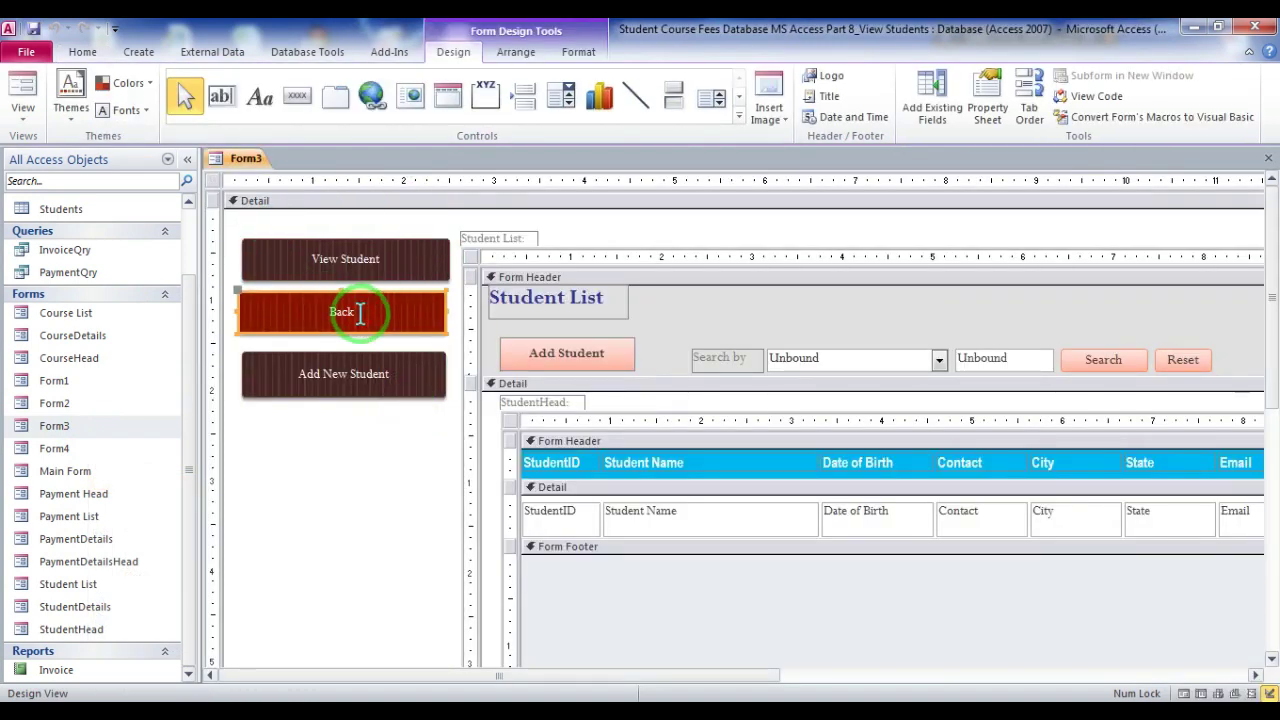
pyautogui.click(474, 300)
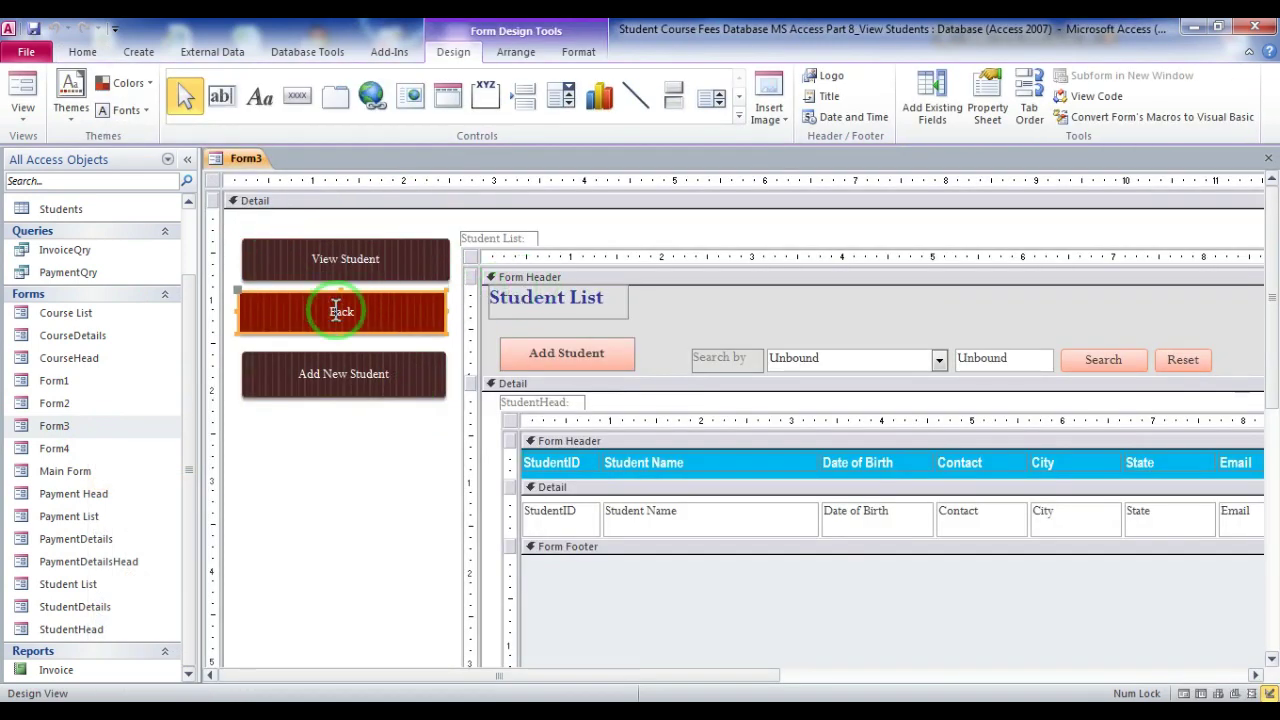
# - Examine the OpenForm arguments in the On Click macro of Form3's Add New Student button, and close the side panes
pyautogui.doubleClick(390, 385)
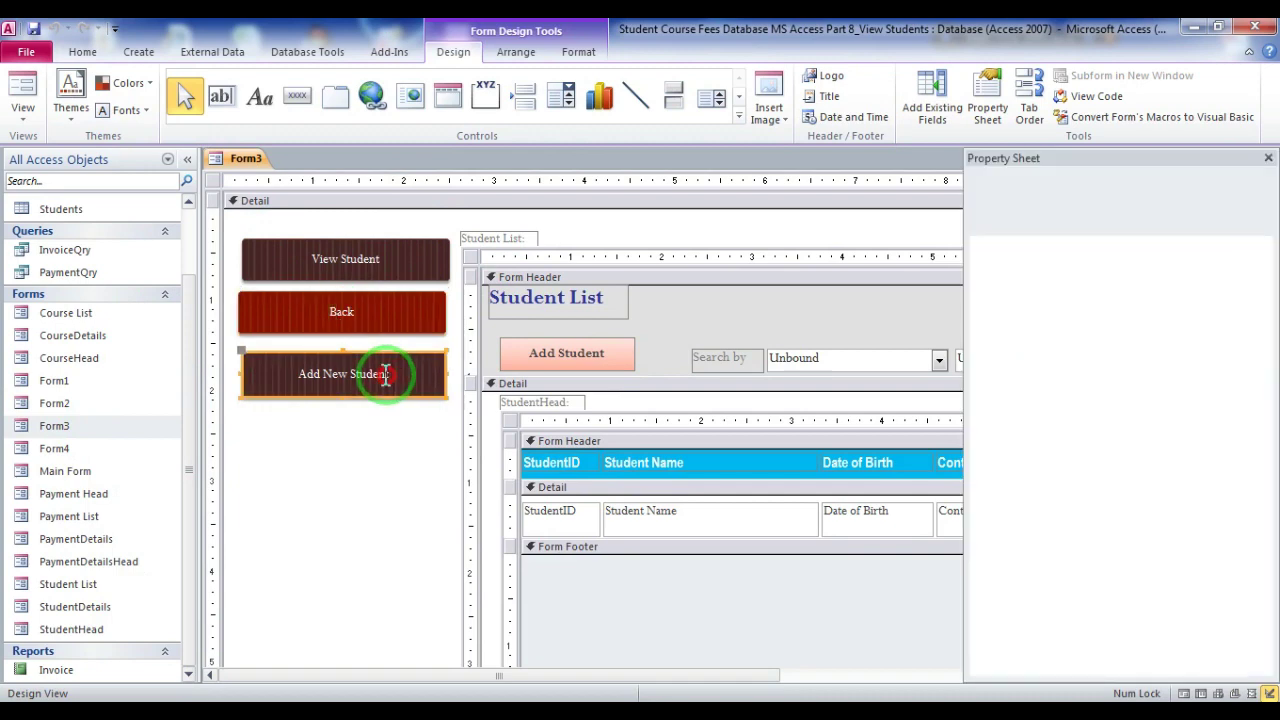
pyautogui.click(1265, 246)
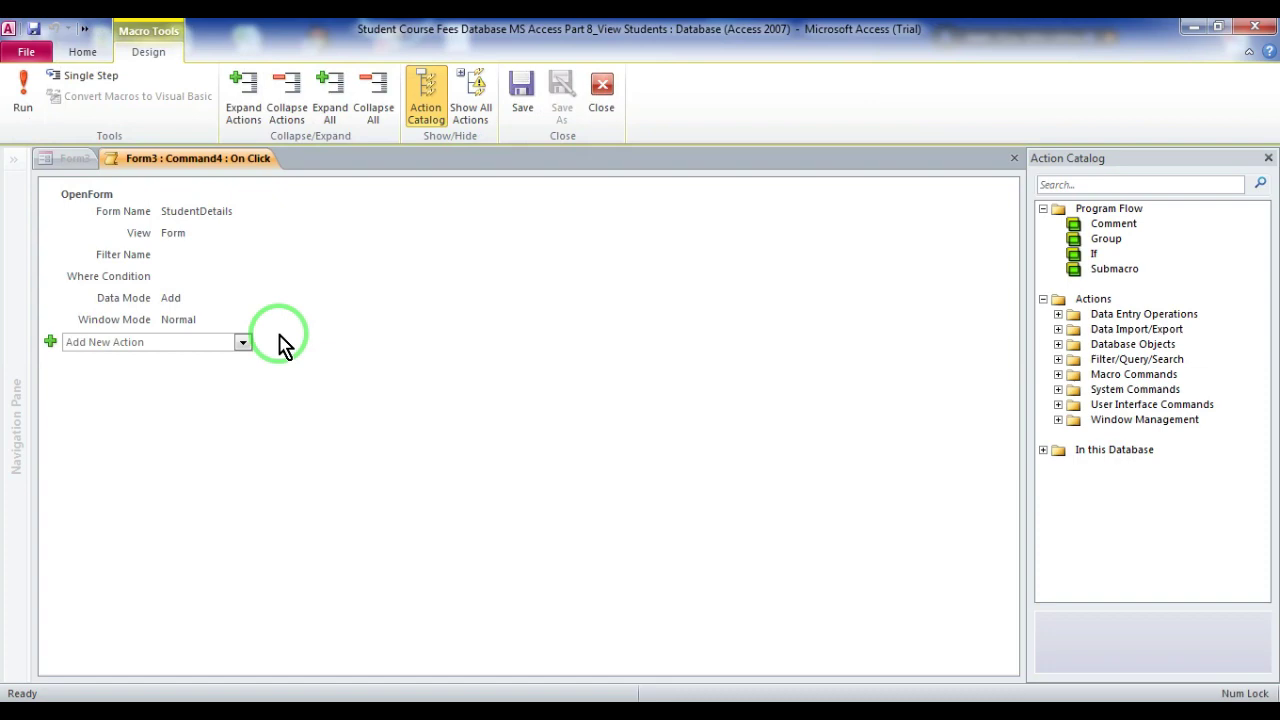
pyautogui.click(240, 210)
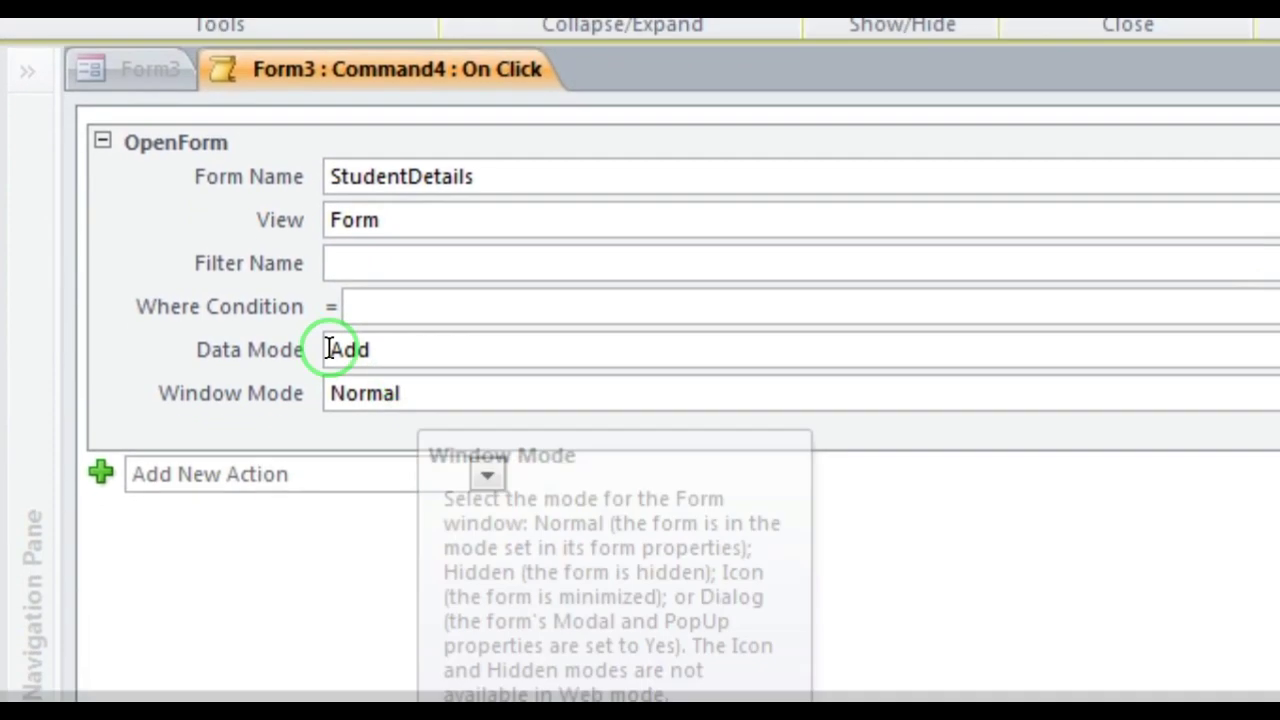
pyautogui.moveTo(352, 352)
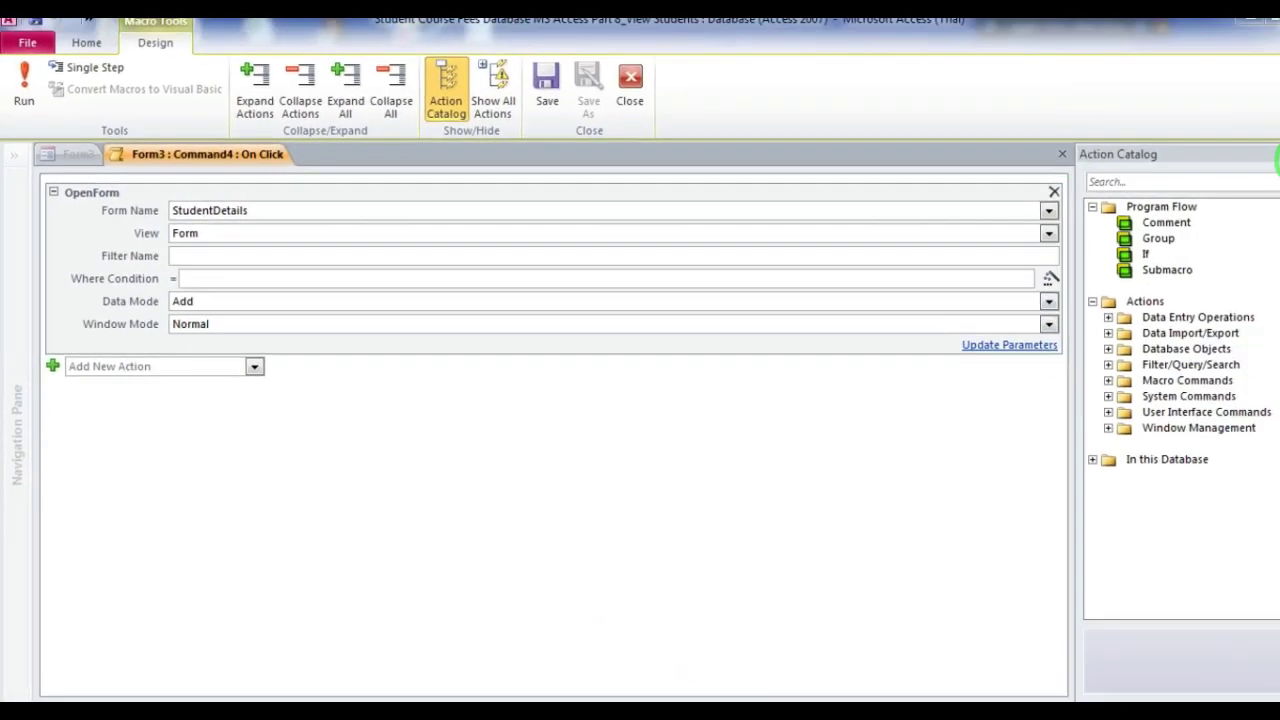
pyautogui.click(1276, 156)
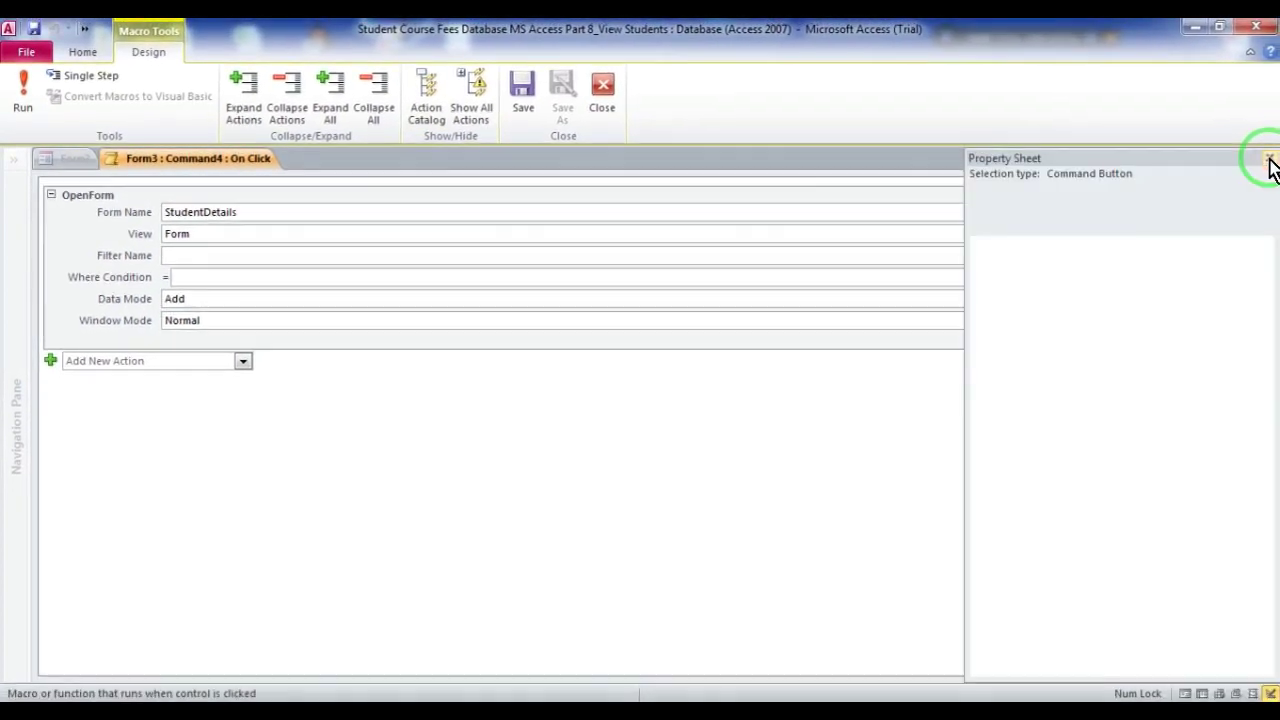
pyautogui.click(1270, 160)
# - Select the Student List subform on Form3, check its event properties, and close the property sheet
pyautogui.click(552, 252)
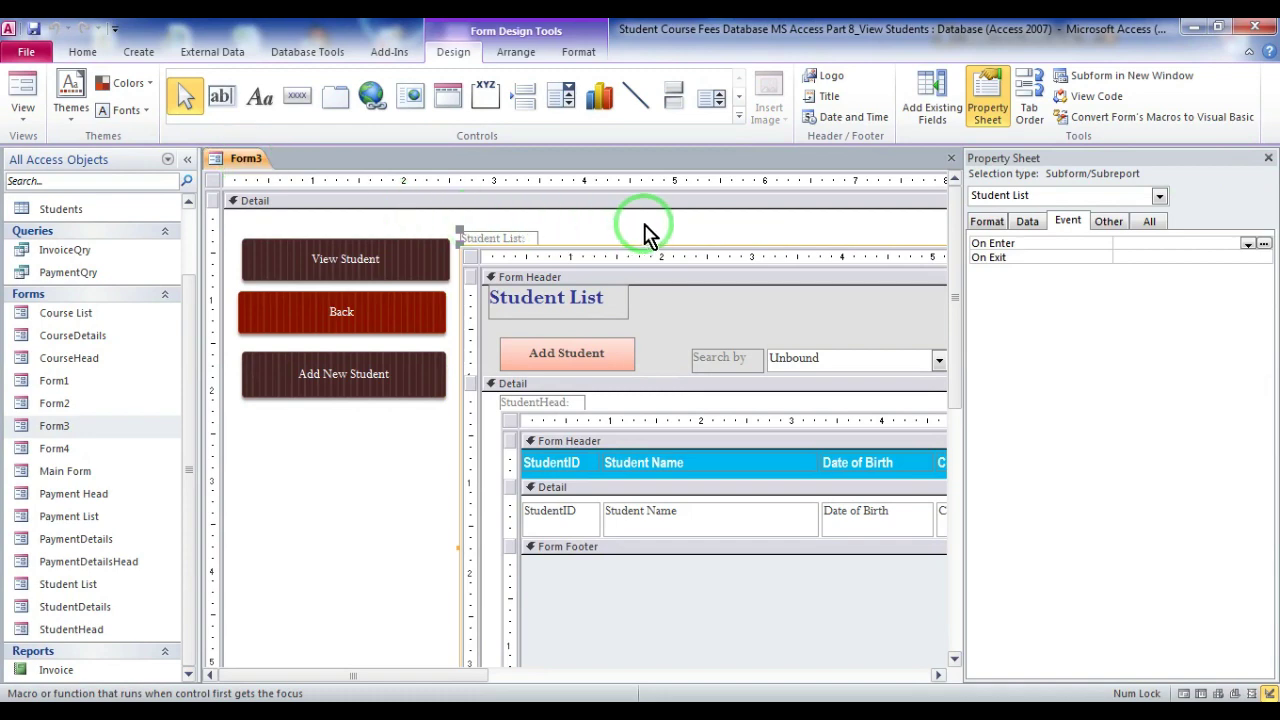
pyautogui.click(530, 243)
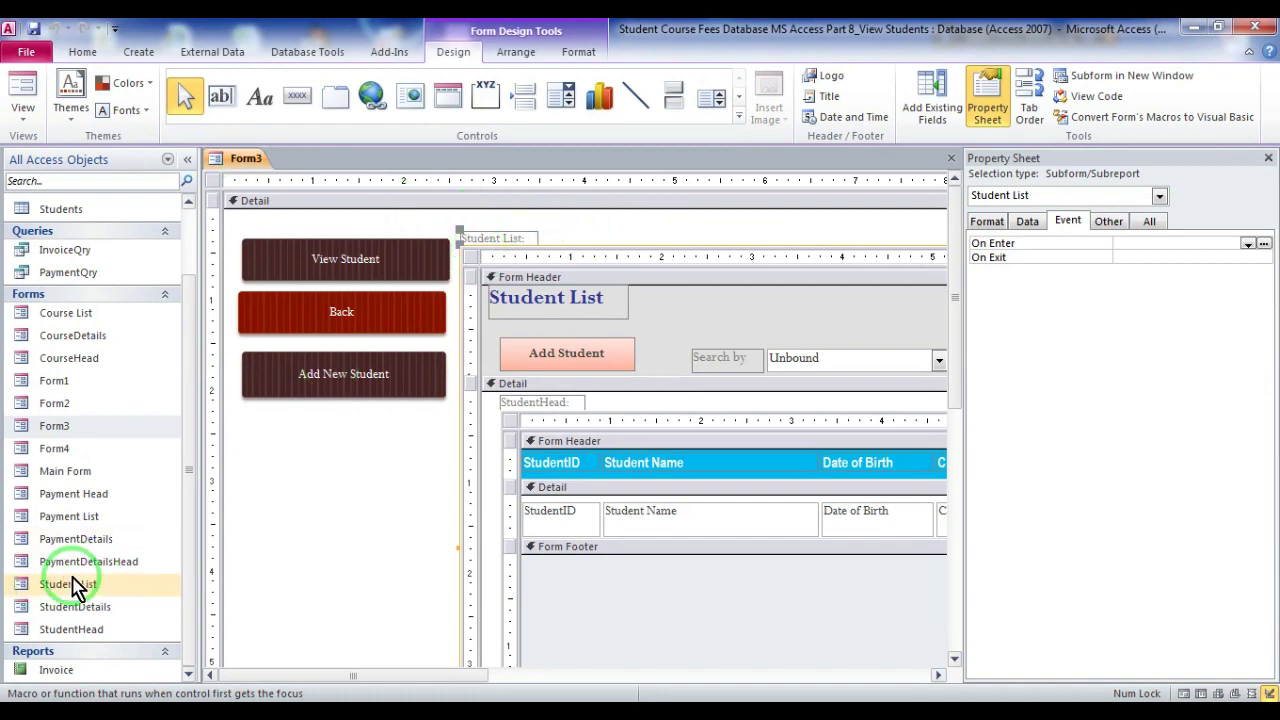
pyautogui.click(643, 330)
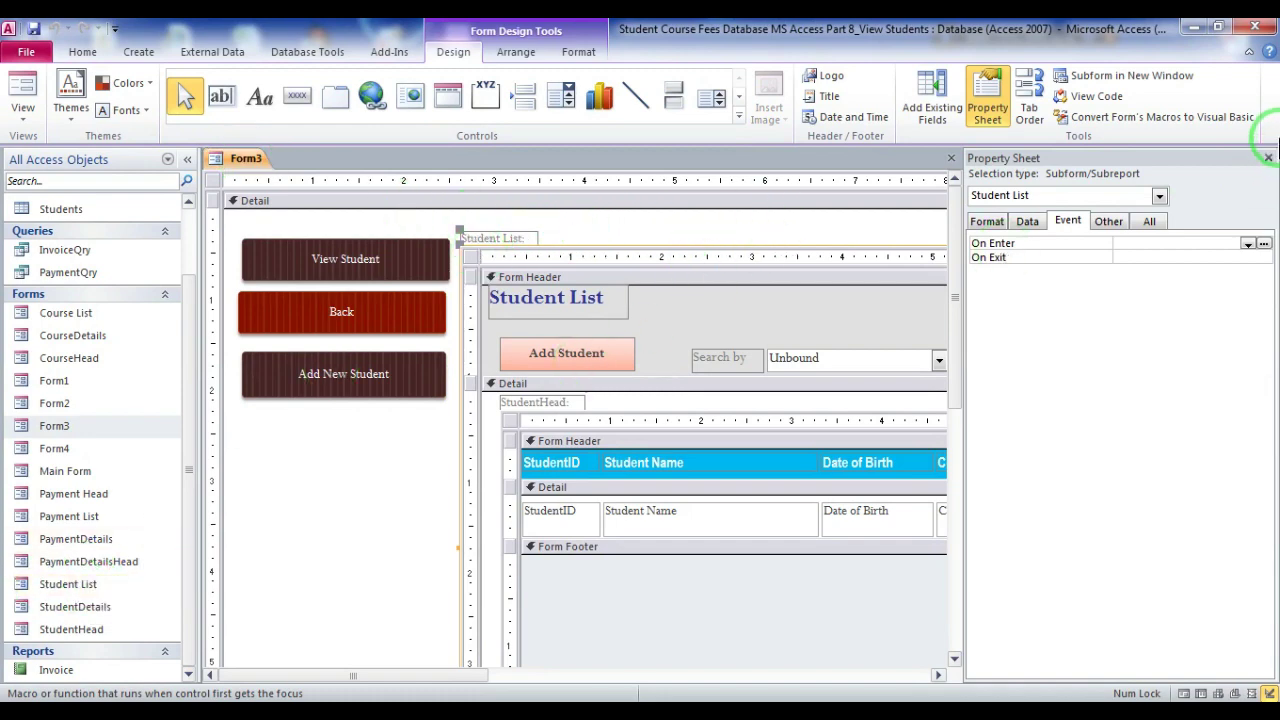
pyautogui.click(1268, 160)
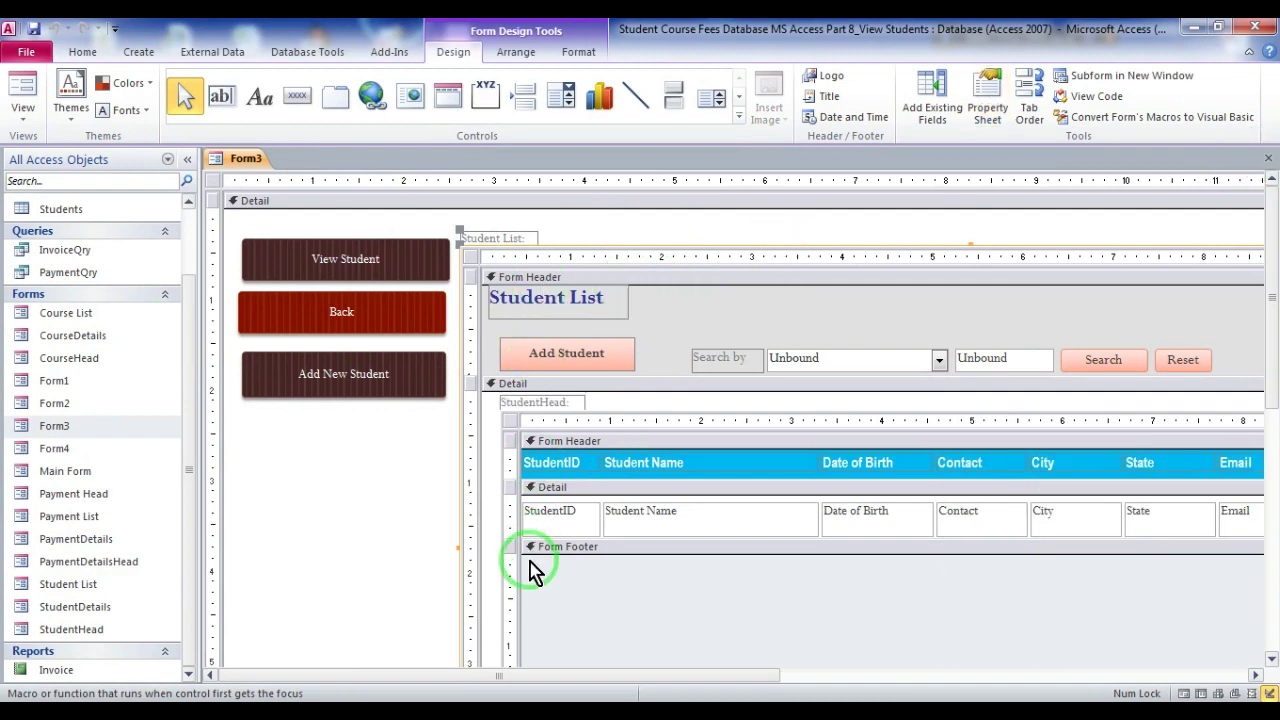
# - Look through the Shape Outline and Line Thickness options for the Student List subform, and close Form3
pyautogui.moveTo(518, 678); pyautogui.dragTo(465, 690)
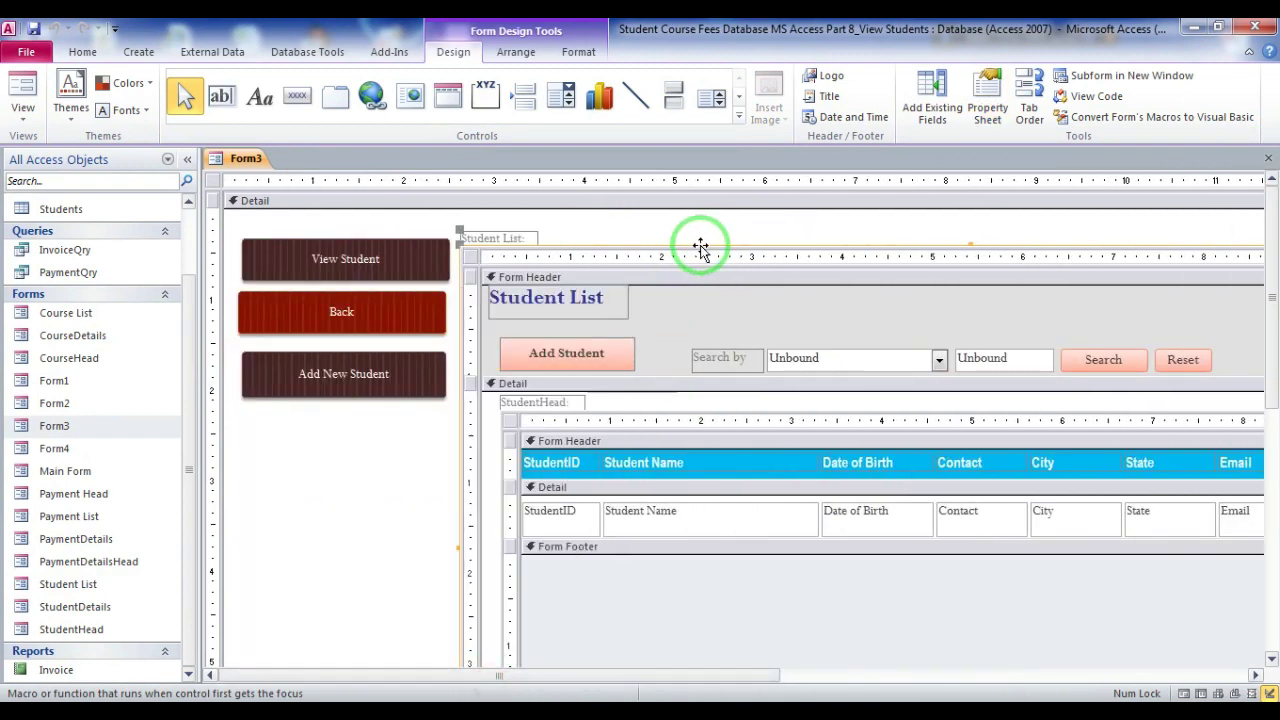
pyautogui.click(580, 52)
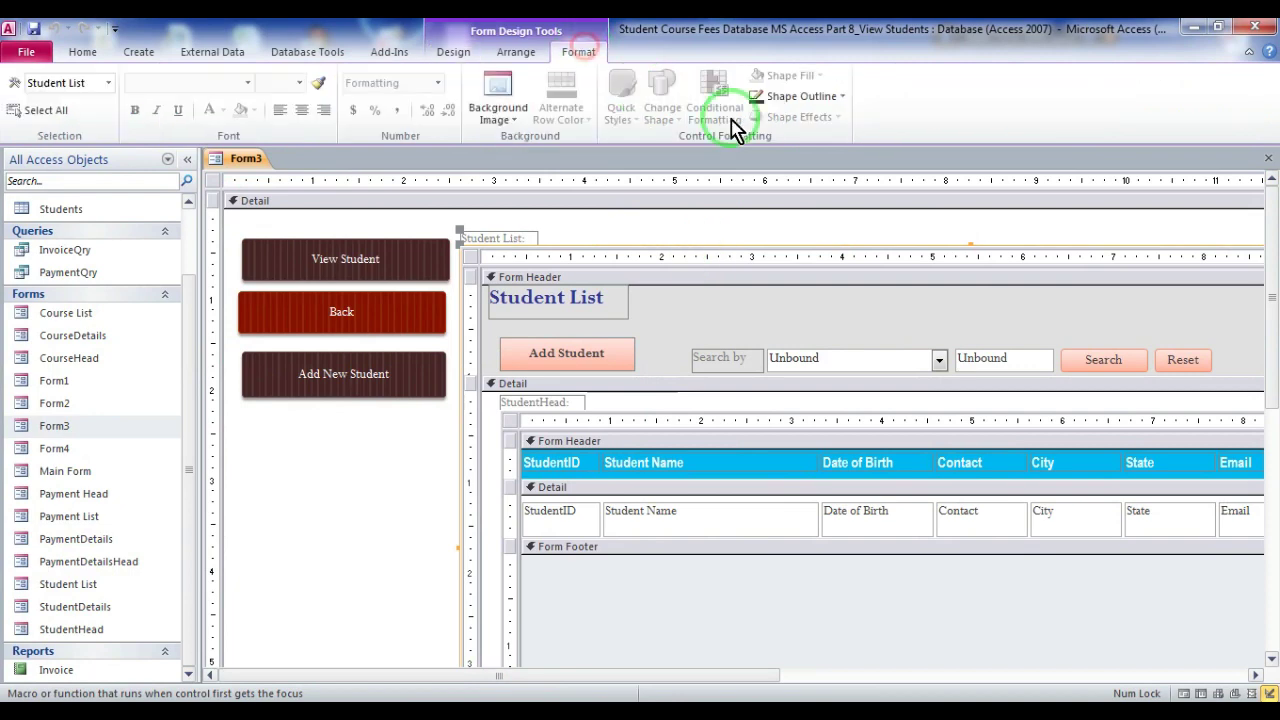
pyautogui.click(838, 97)
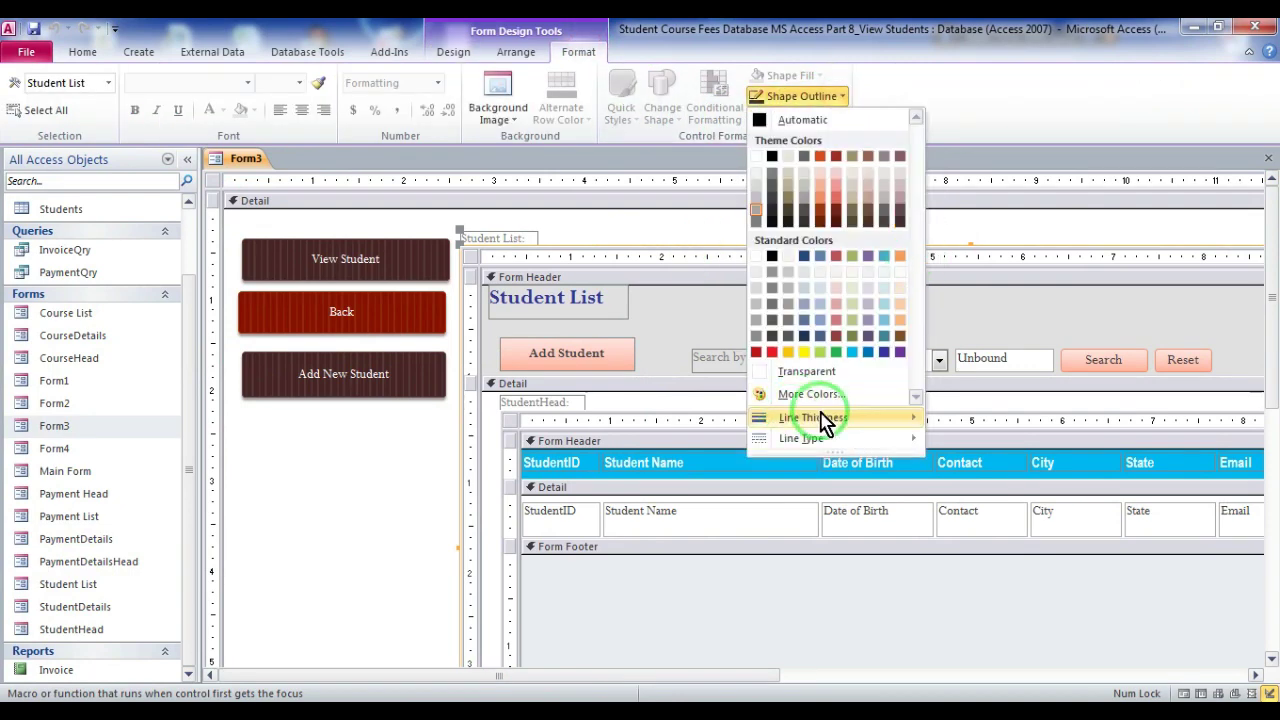
pyautogui.click(990, 222)
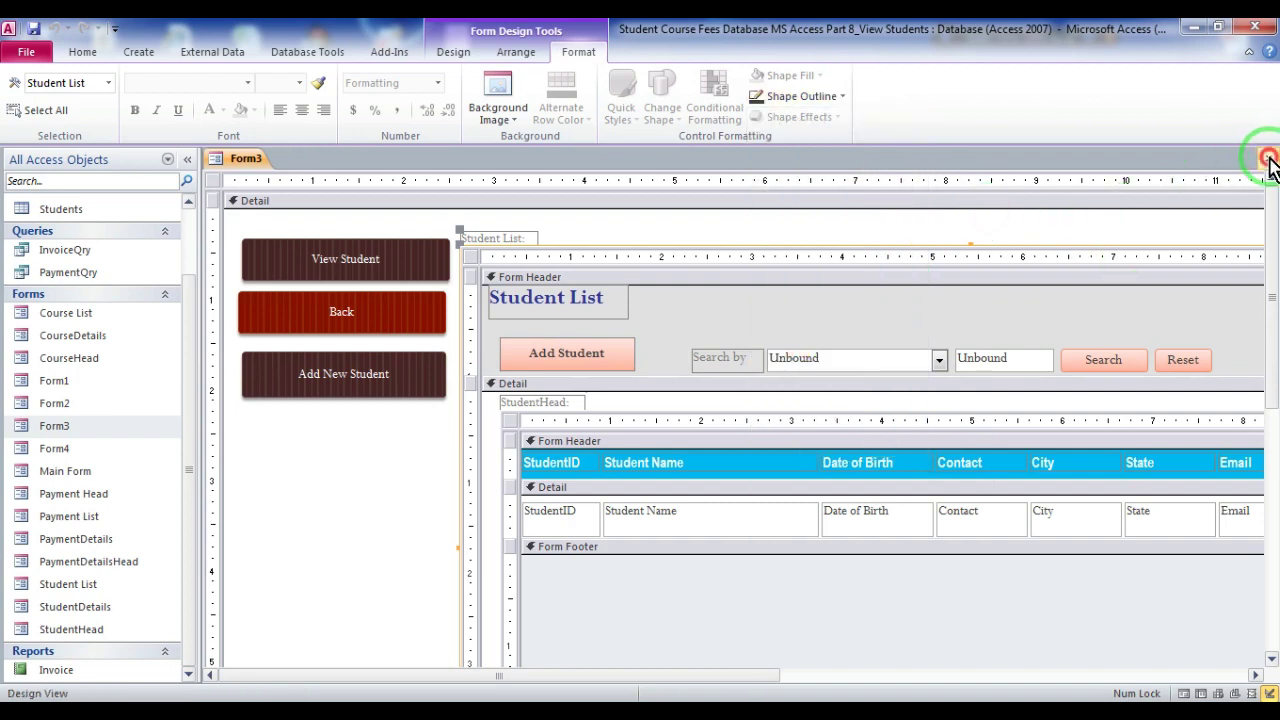
pyautogui.click(1268, 160)
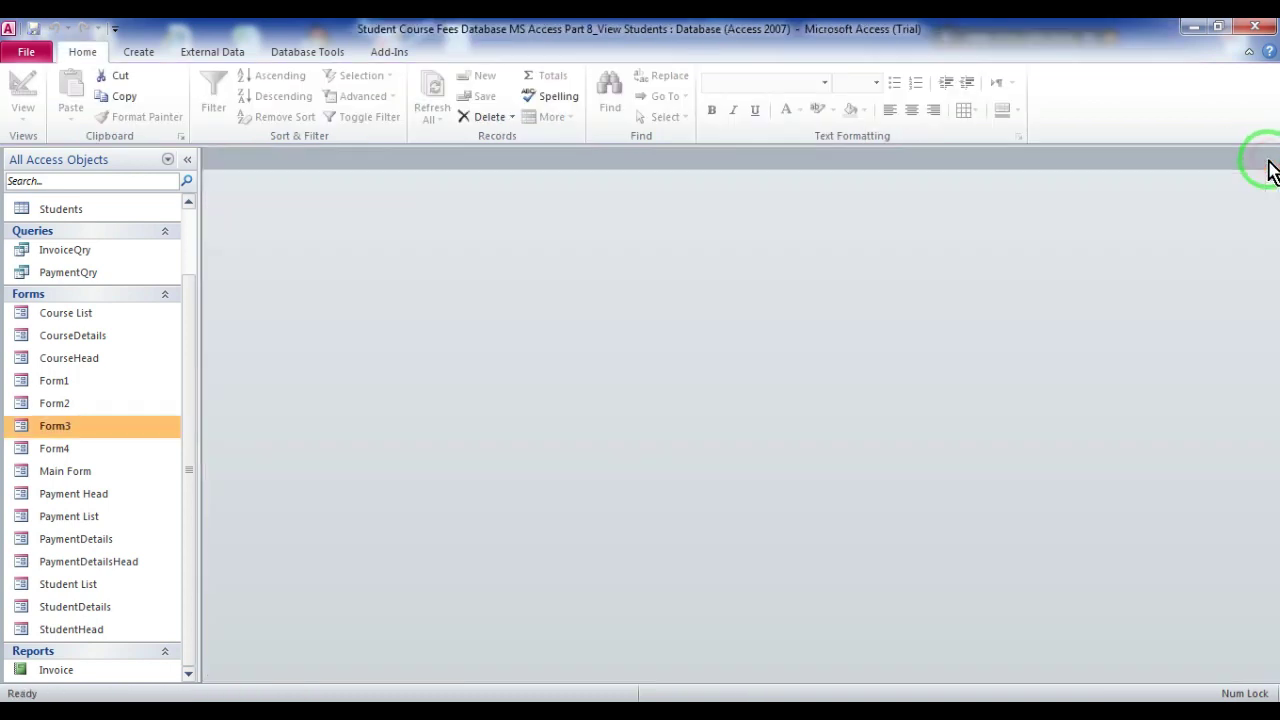
# - Open Main Form and switch it to Design View to examine its menu buttons
pyautogui.doubleClick(80, 472)
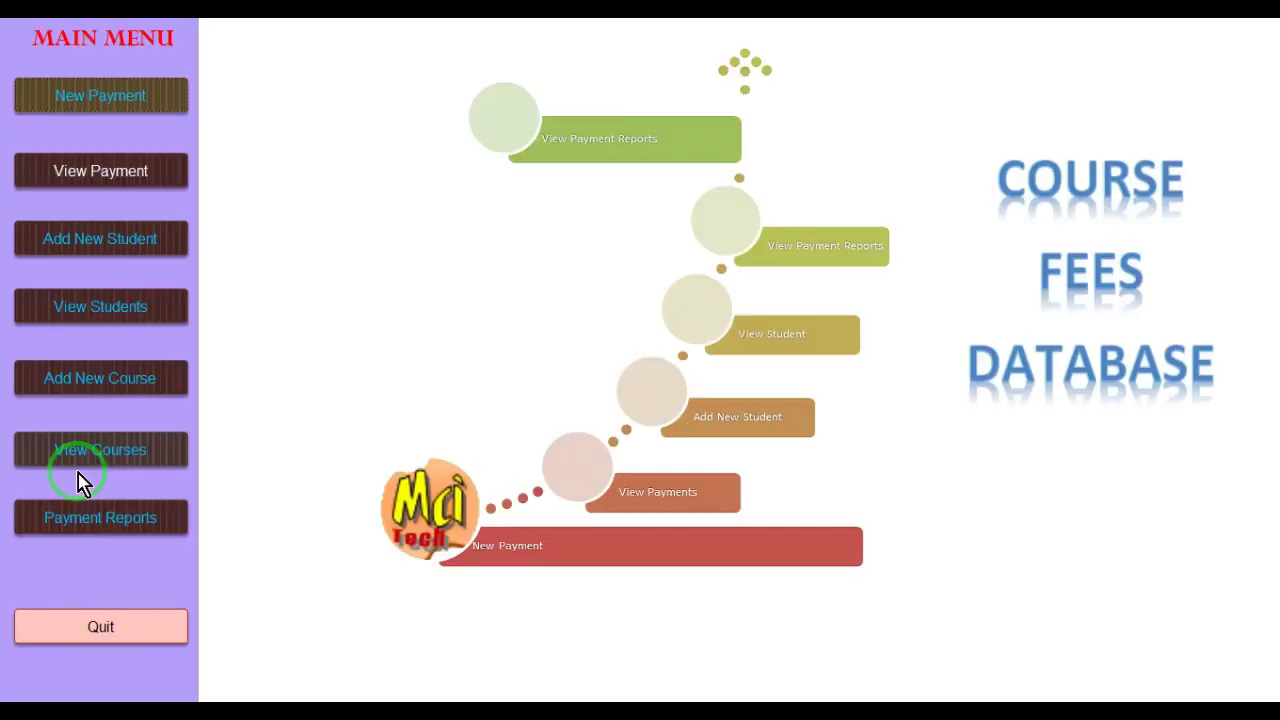
pyautogui.rightClick(140, 340)
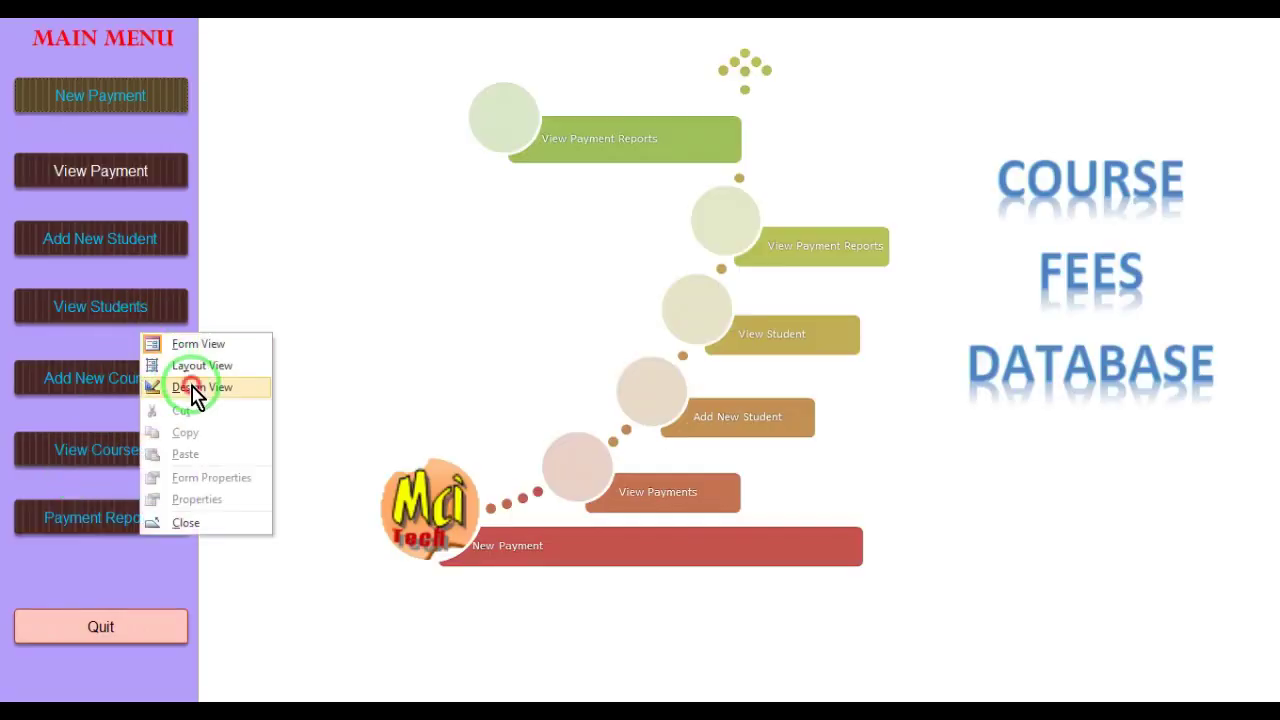
pyautogui.click(192, 388)
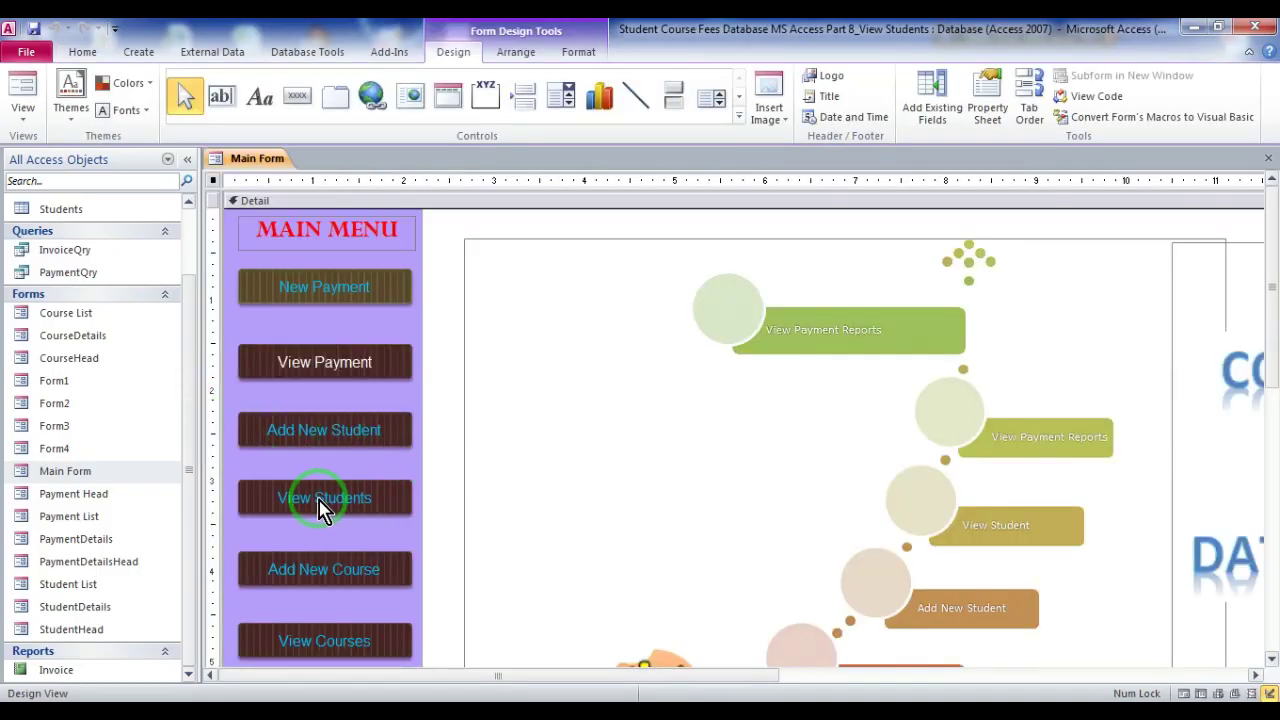
# - Examine the OpenForm arguments in the On Click macro of Main Form's View Students button, and close the macro and property sheet
pyautogui.doubleClick(320, 505)
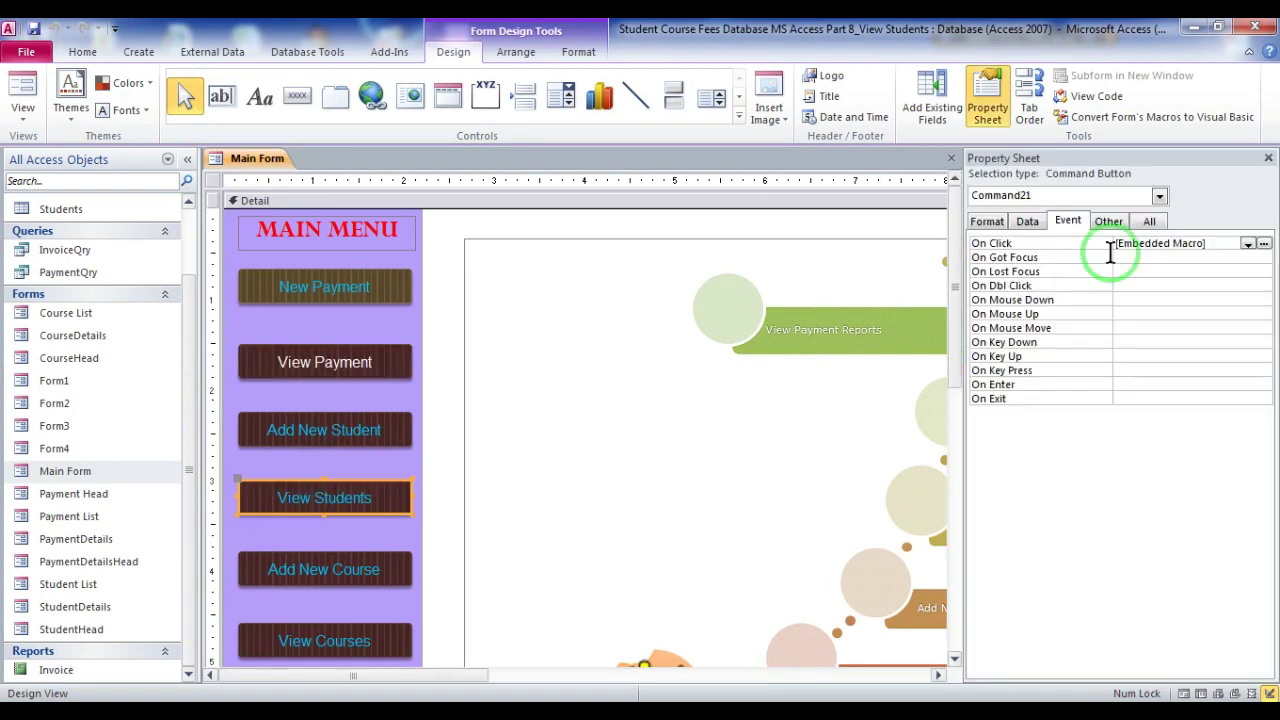
pyautogui.click(1264, 245)
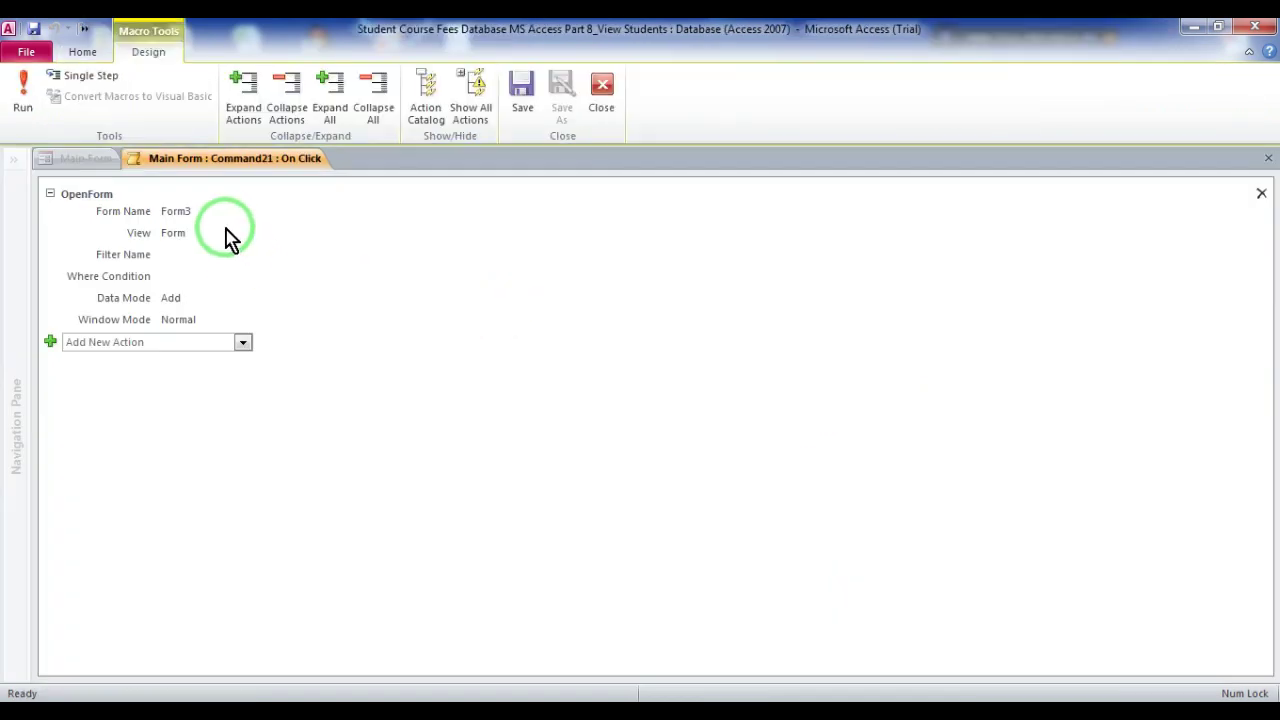
pyautogui.click(219, 212)
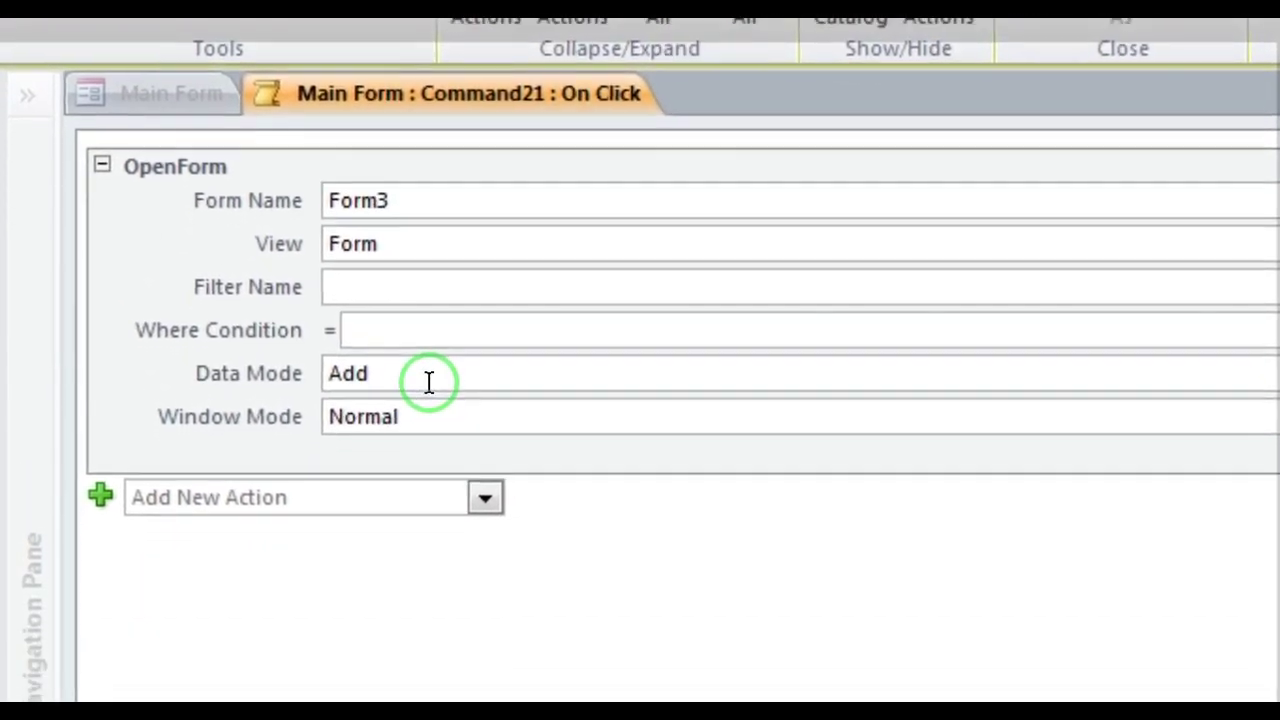
pyautogui.moveTo(426, 363)
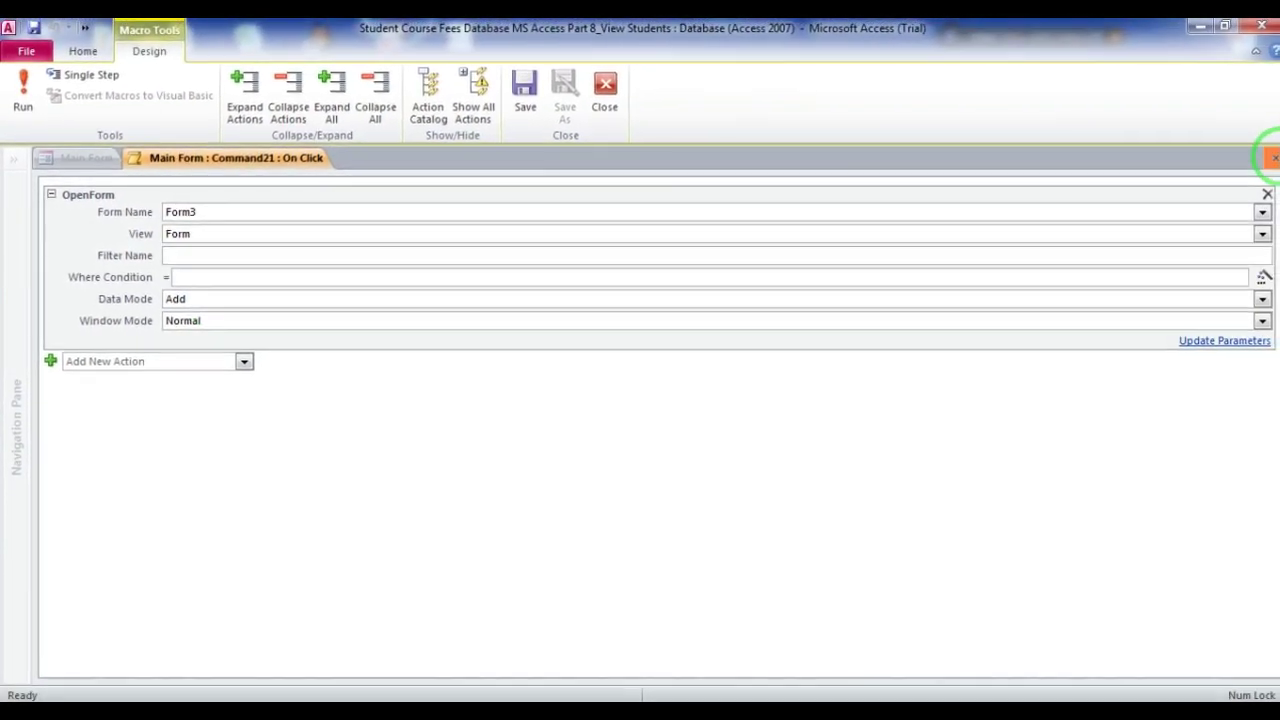
pyautogui.click(1274, 157)
pyautogui.click(1272, 158)
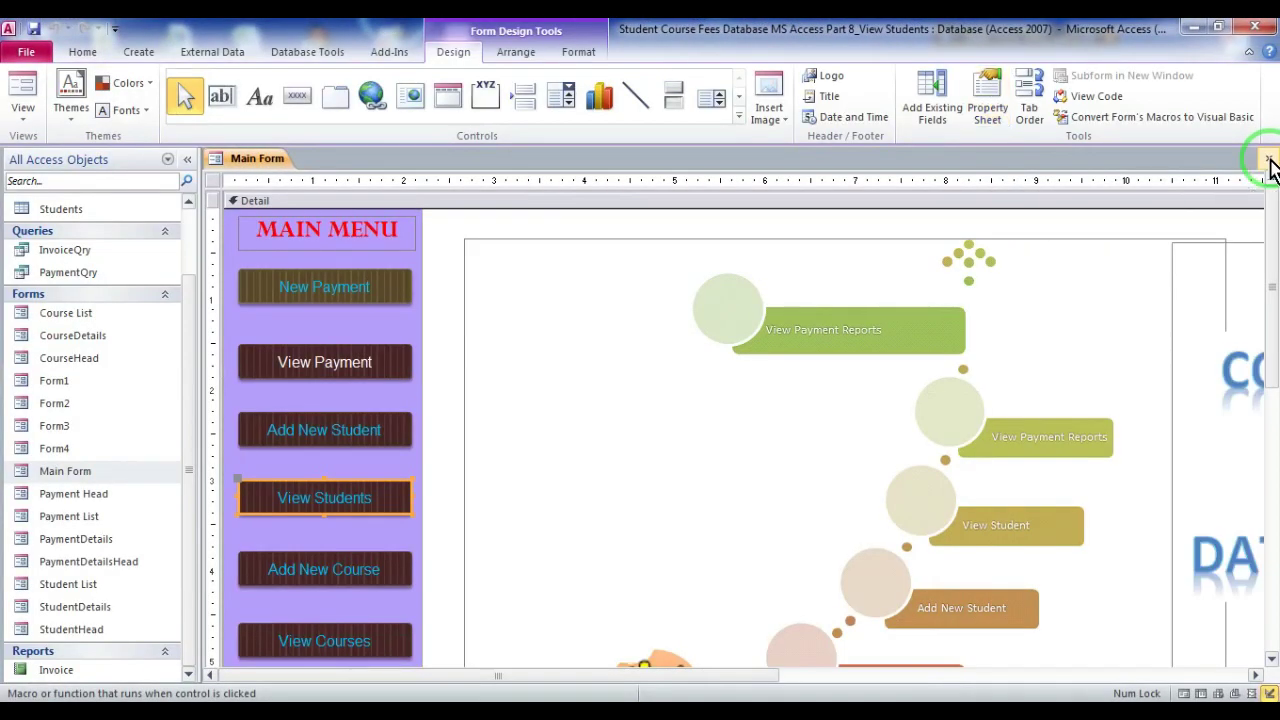
# - Close Main Form's design, reopen it in Form View, and open the student list through View Students
pyautogui.click(1268, 159)
pyautogui.click(44, 478)
pyautogui.doubleClick(52, 484)
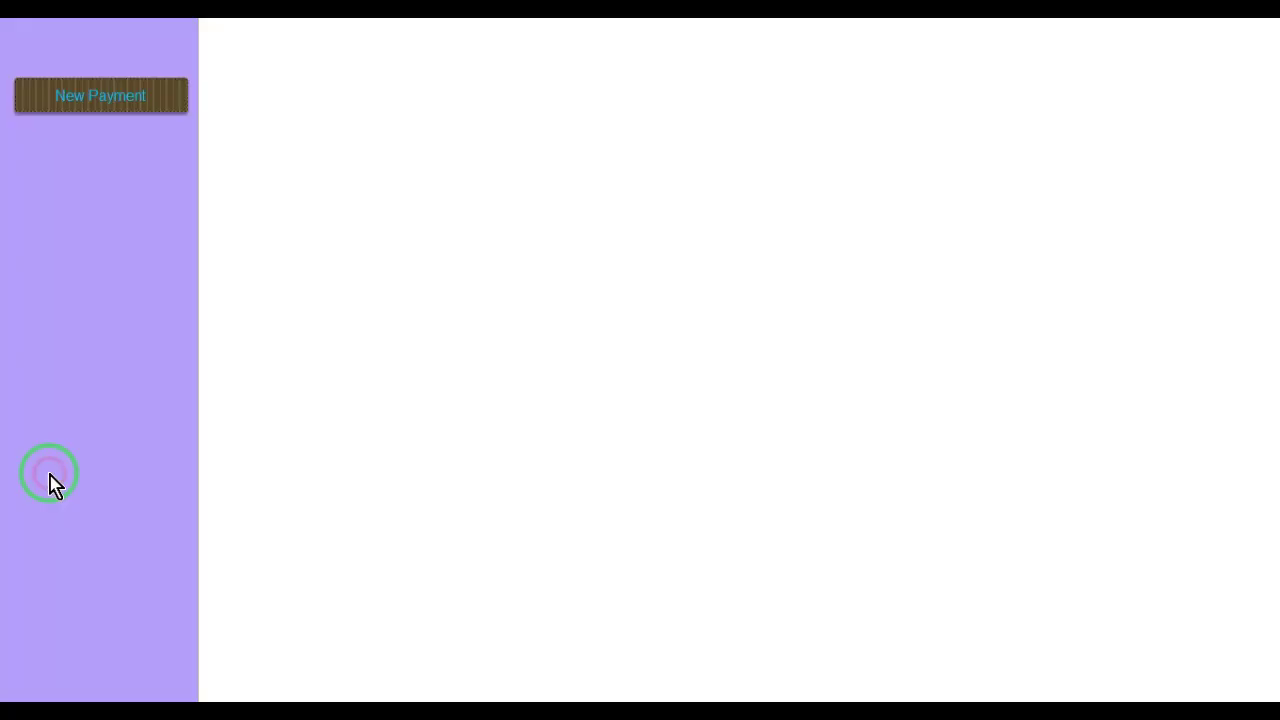
pyautogui.click(127, 307)
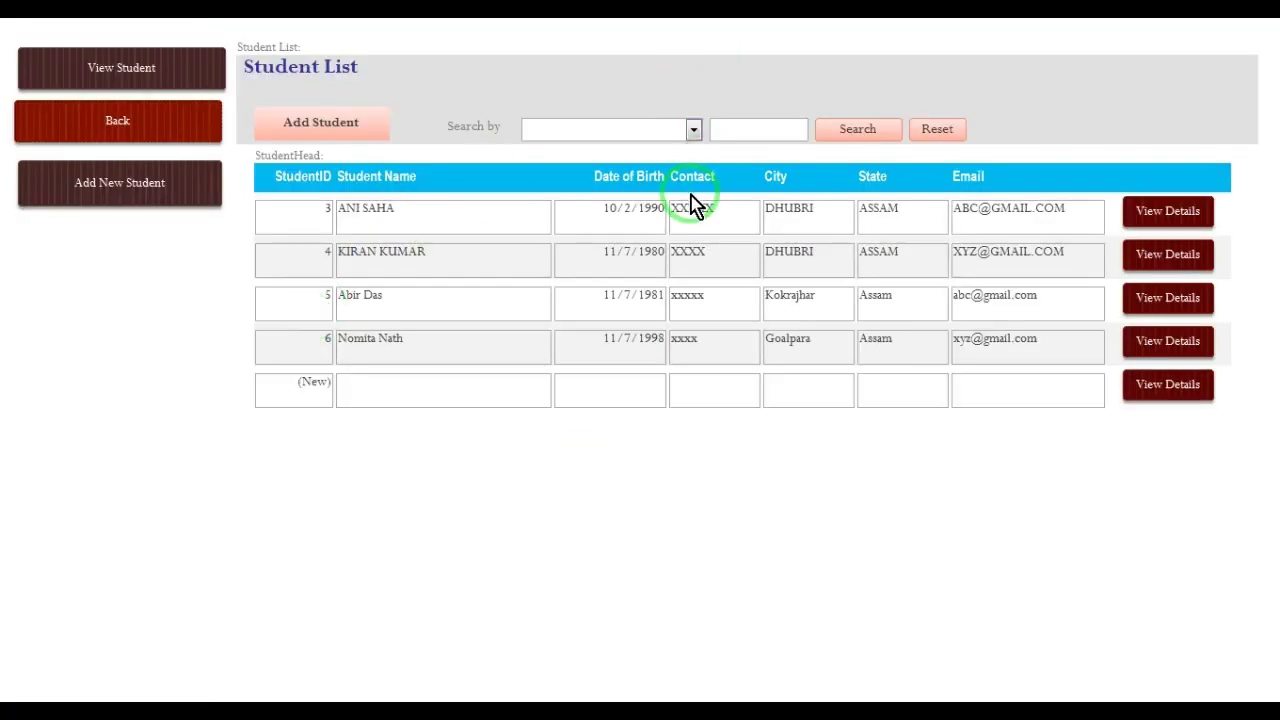
# - Test the Add Student and Add New Student buttons, closing the blank Student Details form each time
pyautogui.click(322, 140)
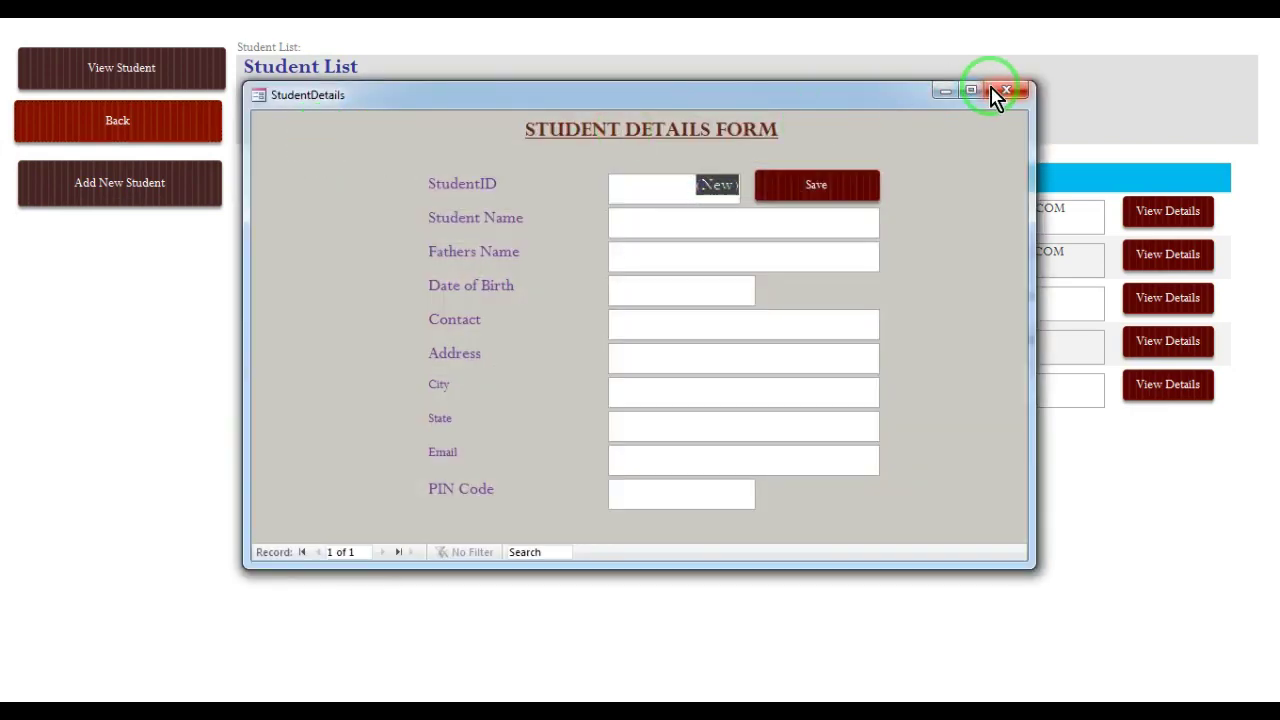
pyautogui.click(1000, 92)
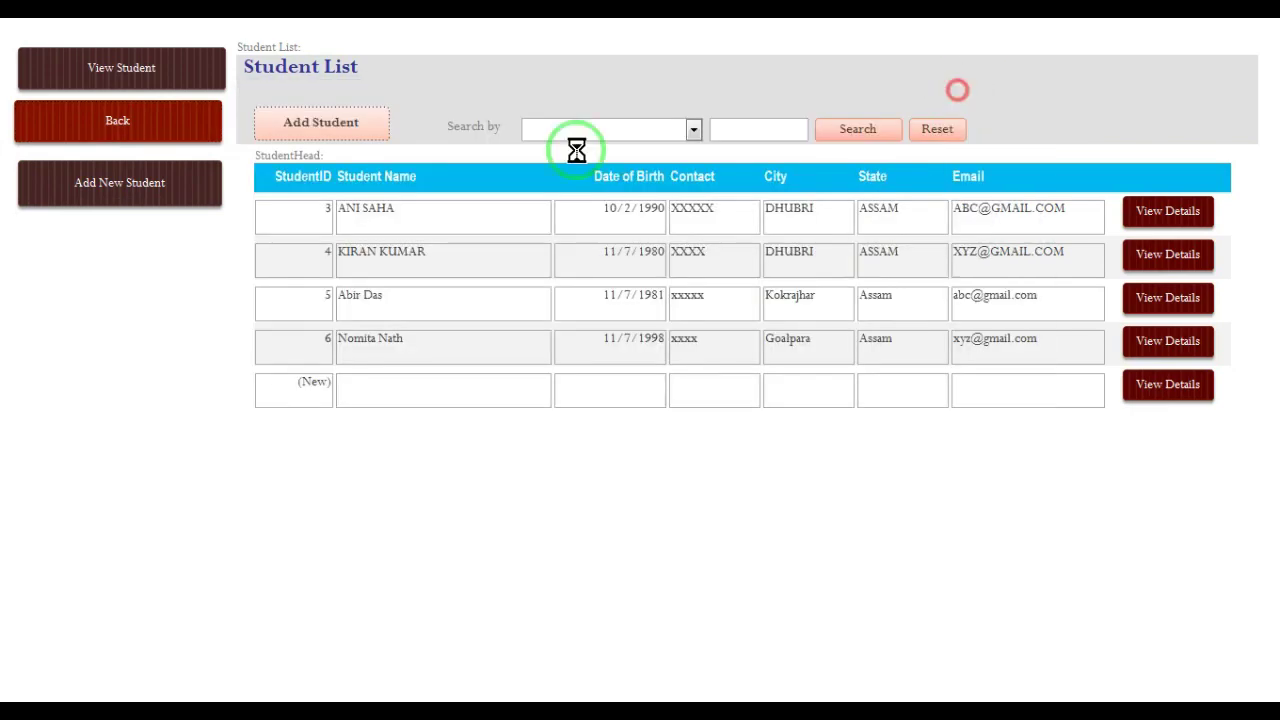
pyautogui.click(114, 198)
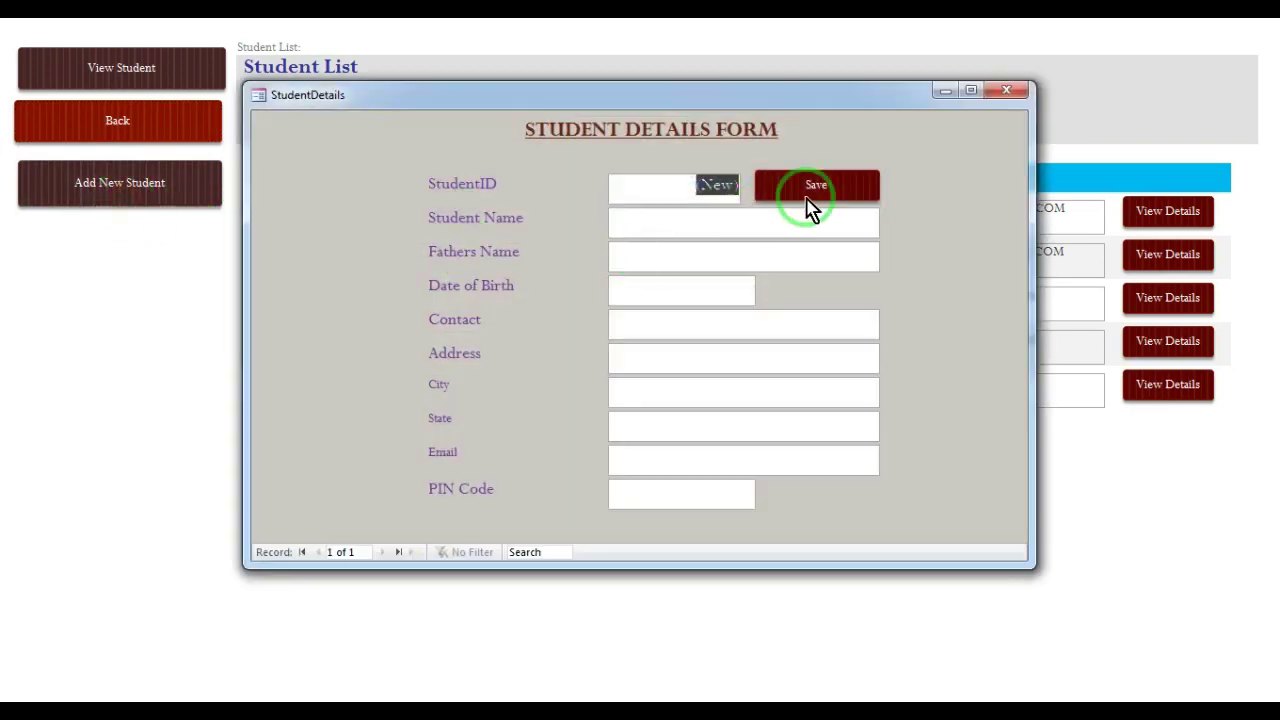
pyautogui.click(1006, 90)
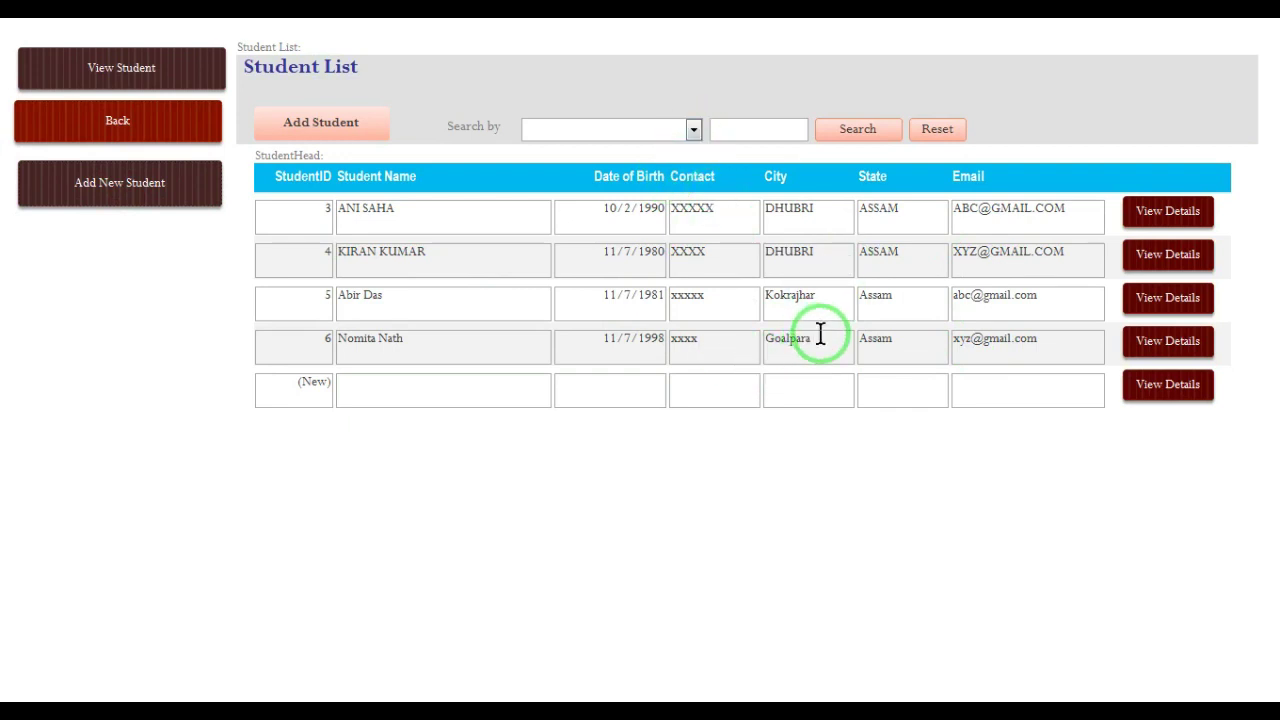
# - Search the student list by Student Name for a student's first name, and check the matching name in the results
pyautogui.click(693, 131)
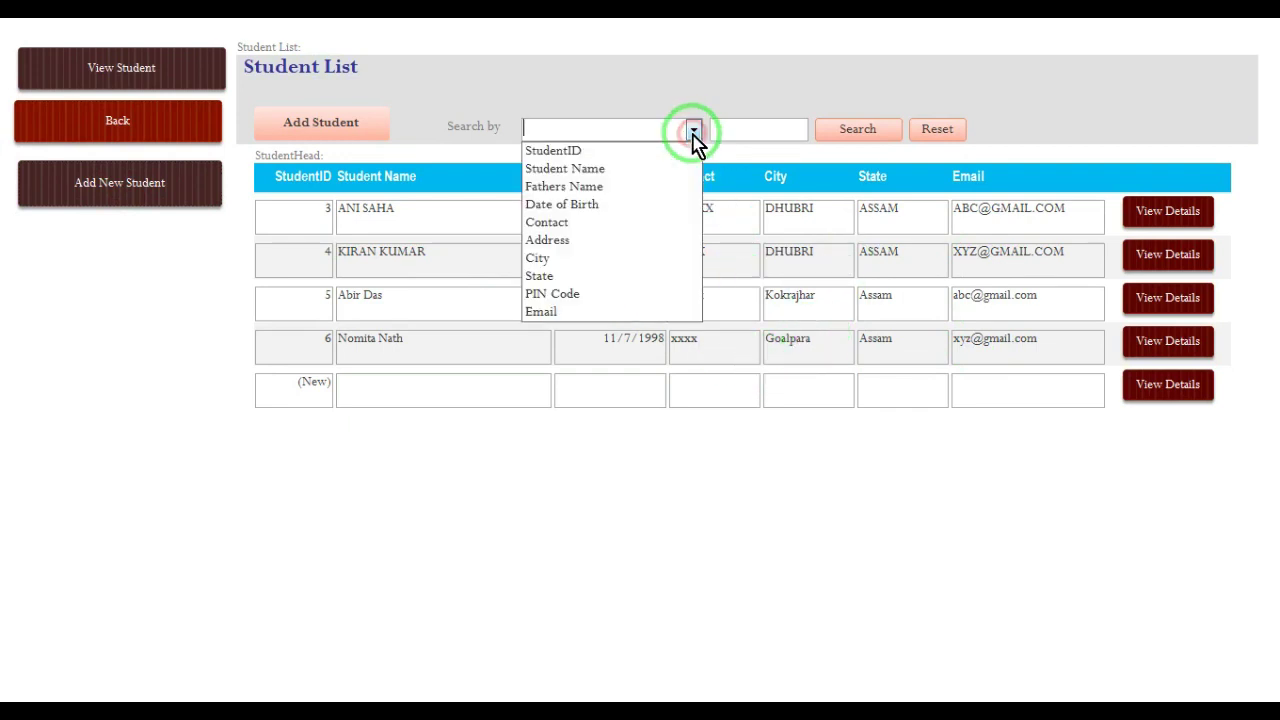
pyautogui.click(568, 169)
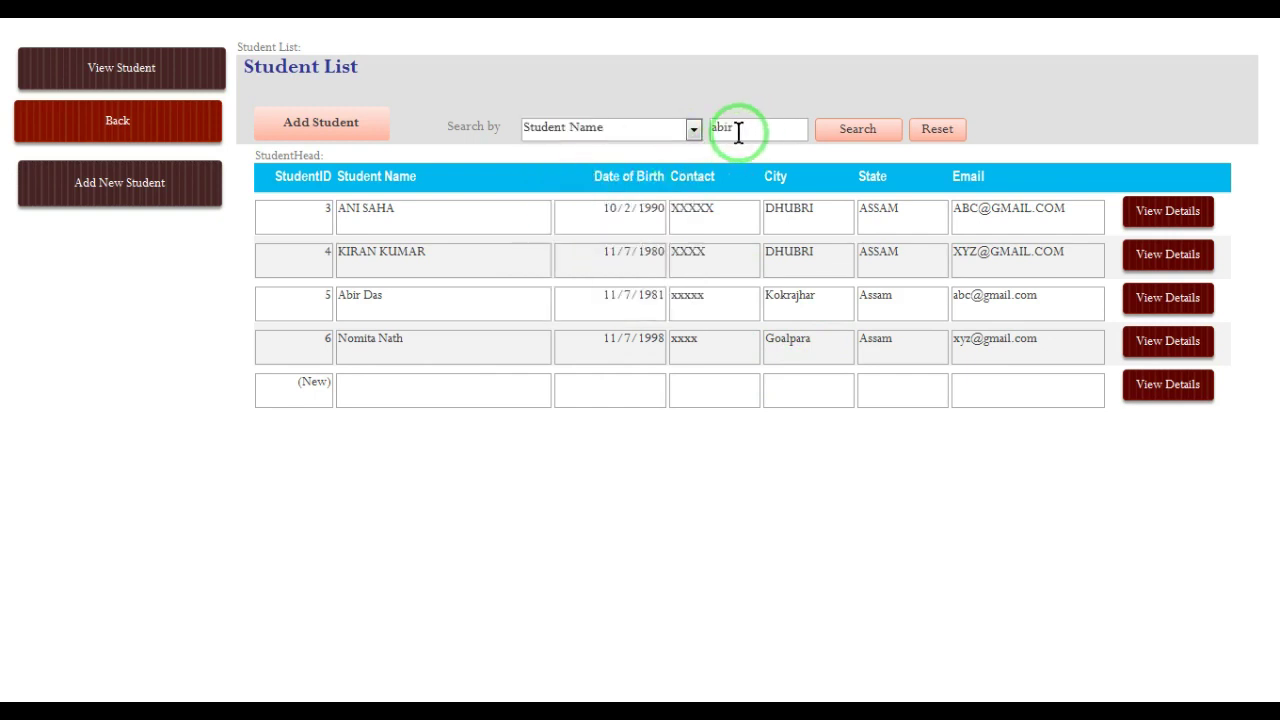
pyautogui.click(857, 129)
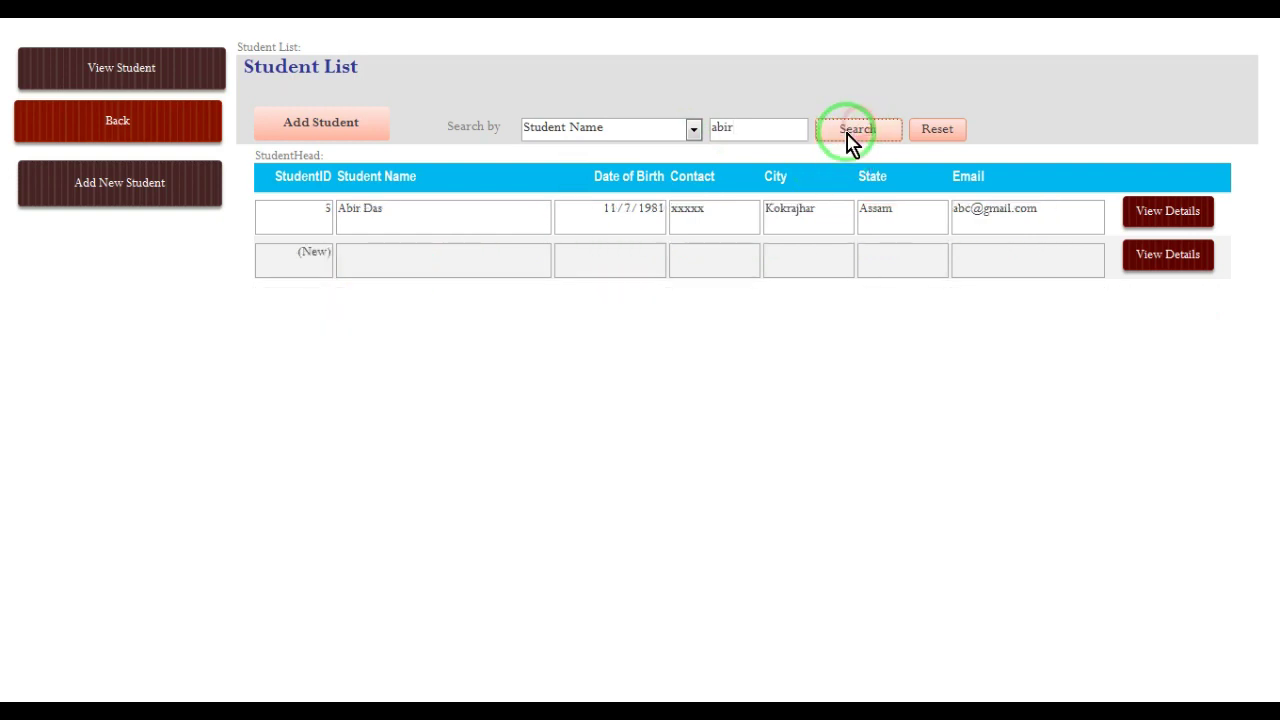
pyautogui.moveTo(359, 210); pyautogui.dragTo(318, 209)
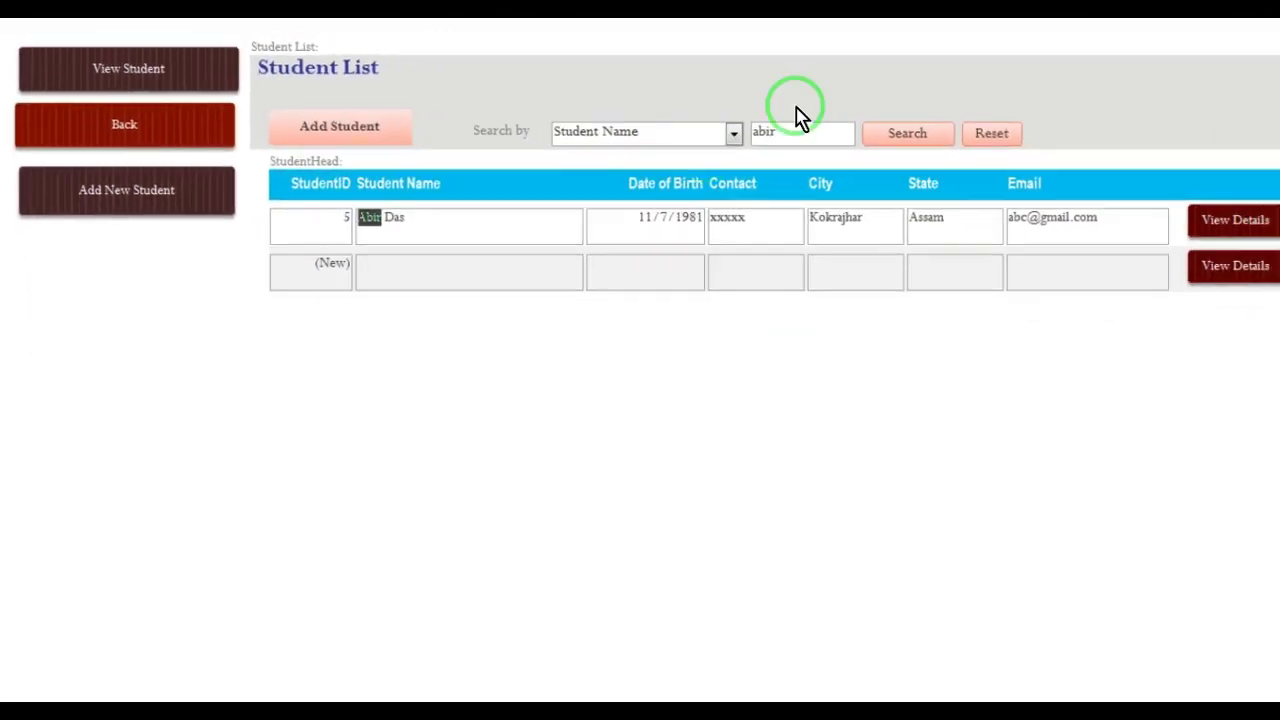
# - Search the student list by State for "assam" and check the State values in the results
pyautogui.click(711, 134)
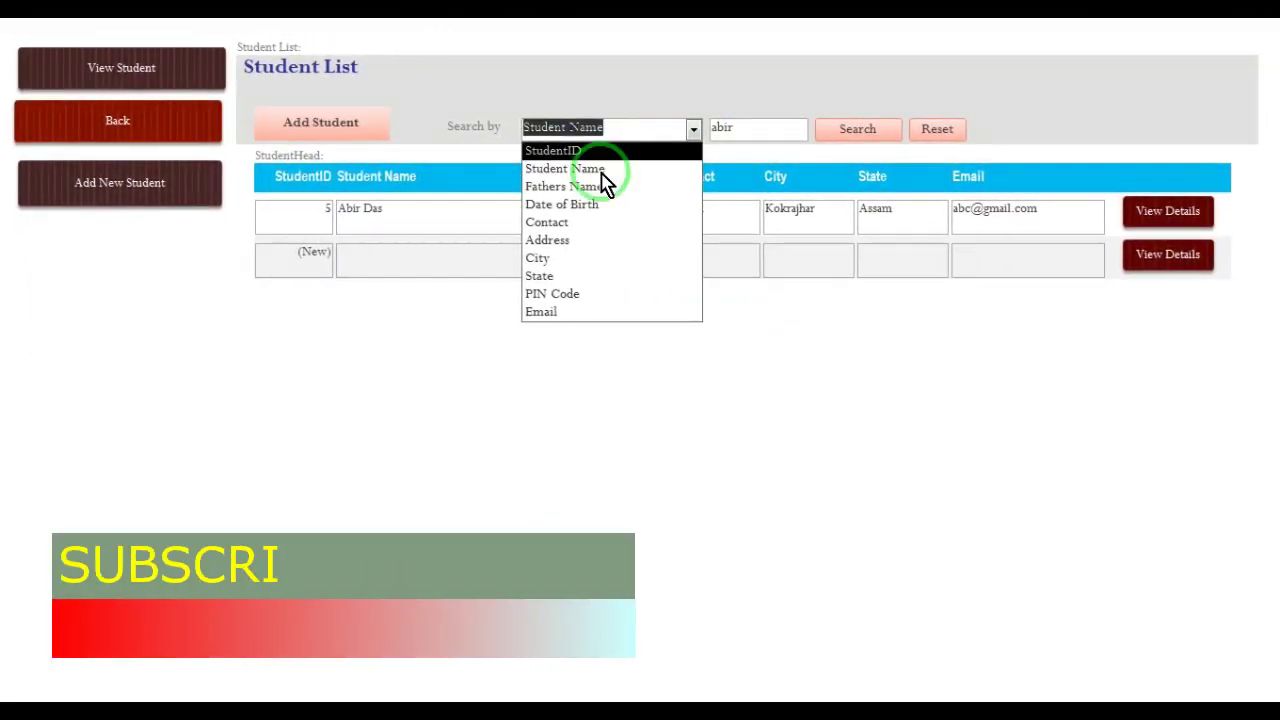
pyautogui.click(553, 278)
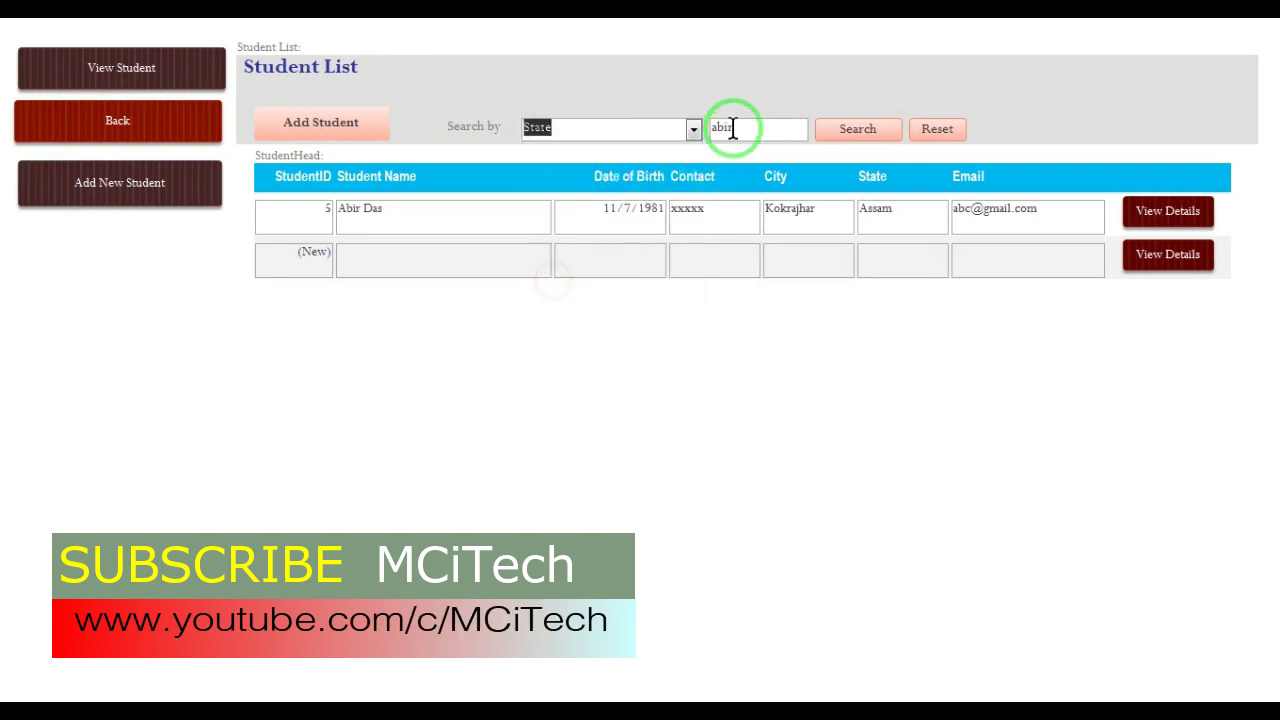
pyautogui.moveTo(731, 126); pyautogui.dragTo(656, 128)
pyautogui.write('ass')
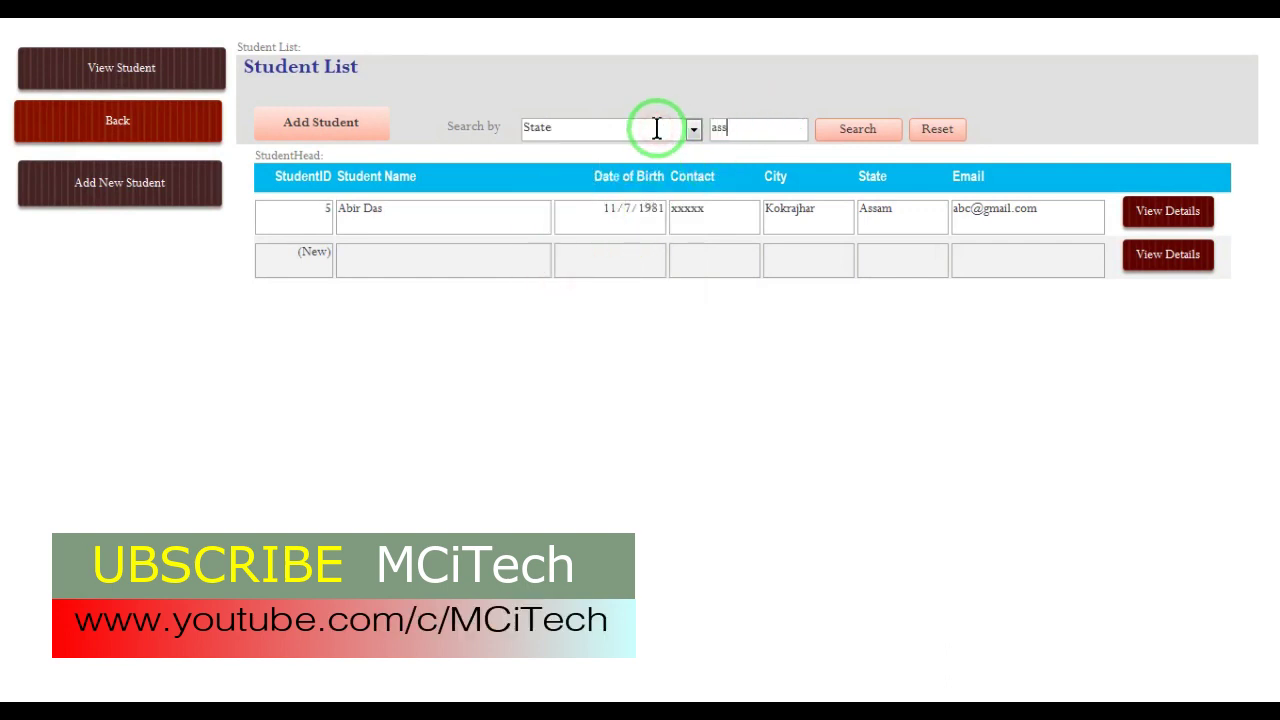
pyautogui.write('am')
pyautogui.click(868, 128)
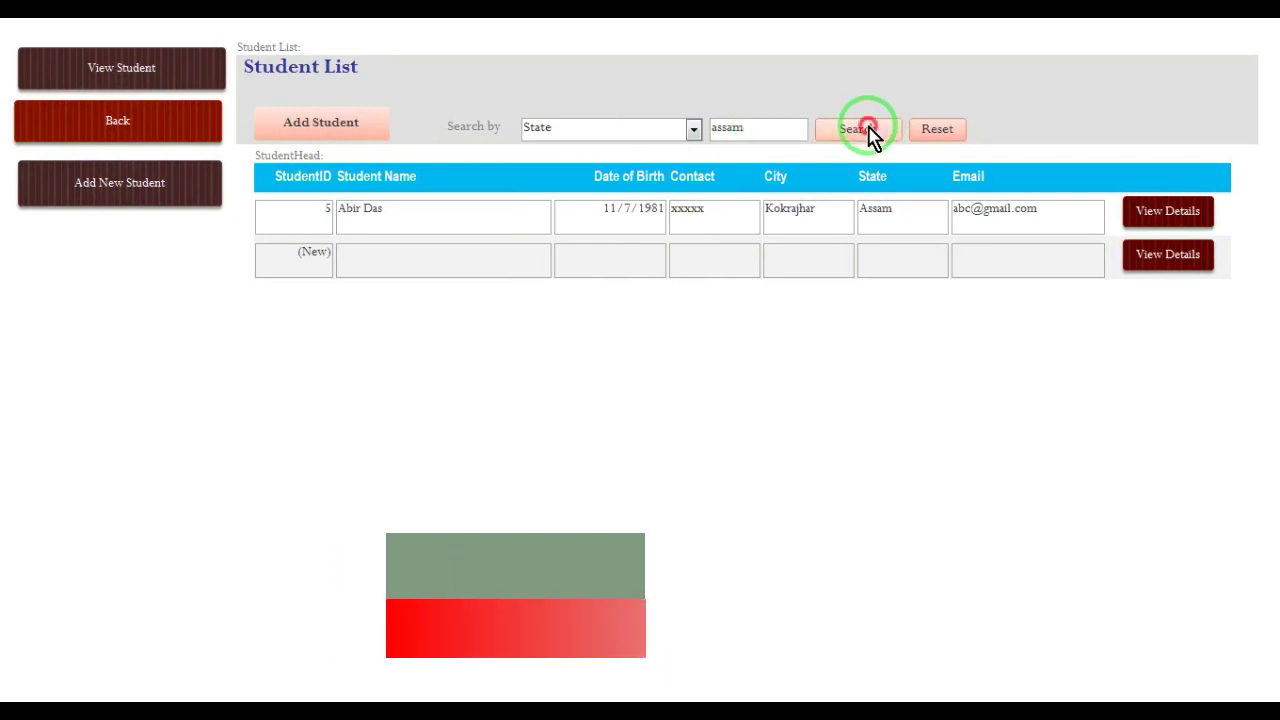
pyautogui.moveTo(900, 339); pyautogui.dragTo(870, 204)
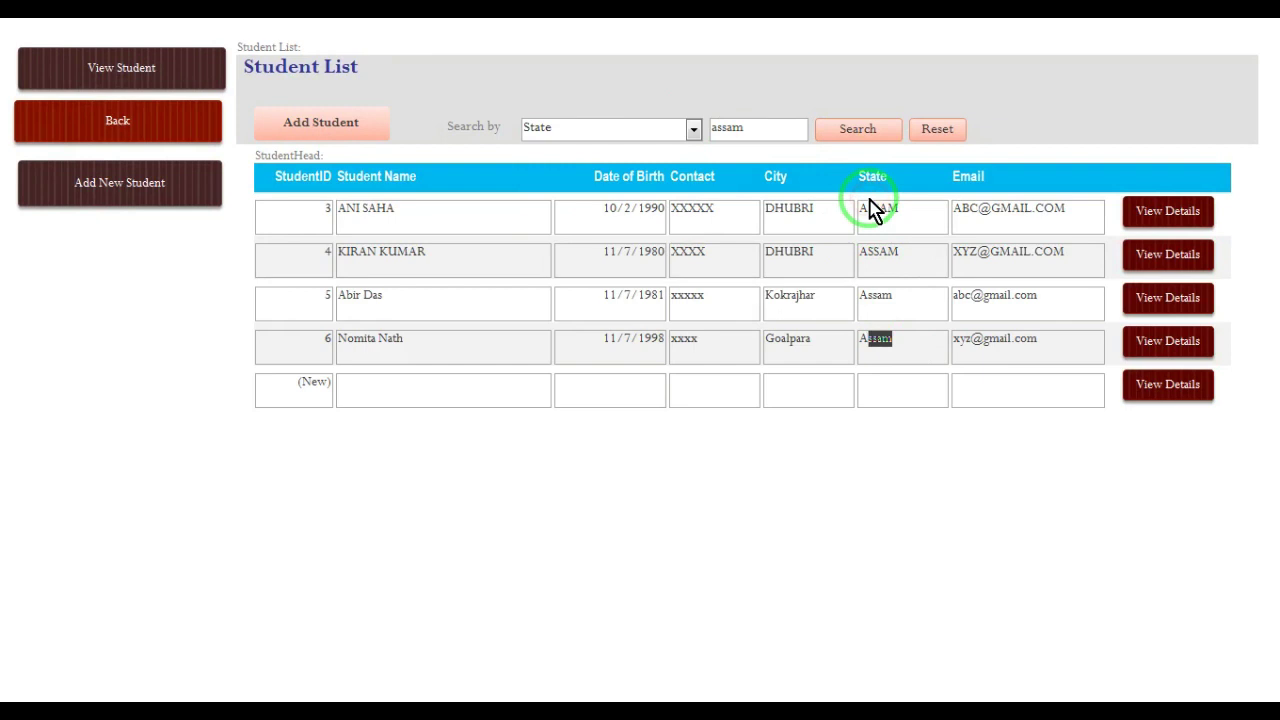
# - Search the student list by Email, first with "assam" and then with "xyz"
pyautogui.click(694, 136)
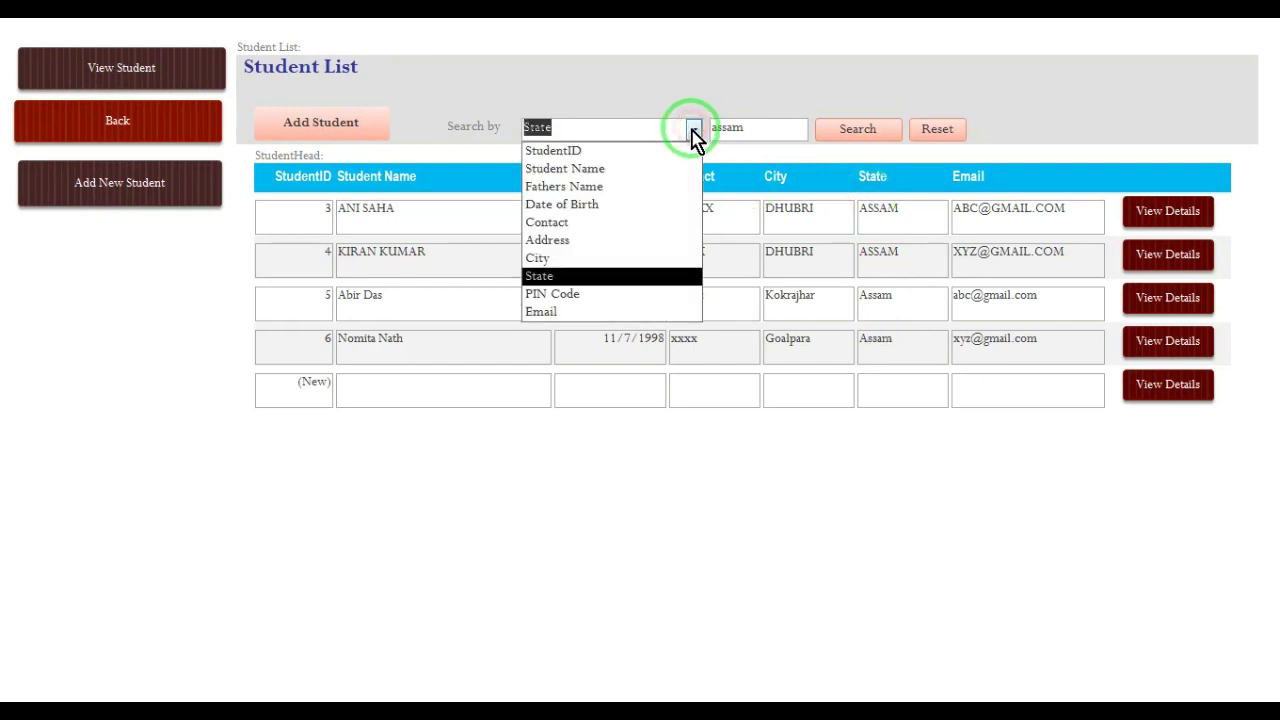
pyautogui.click(556, 312)
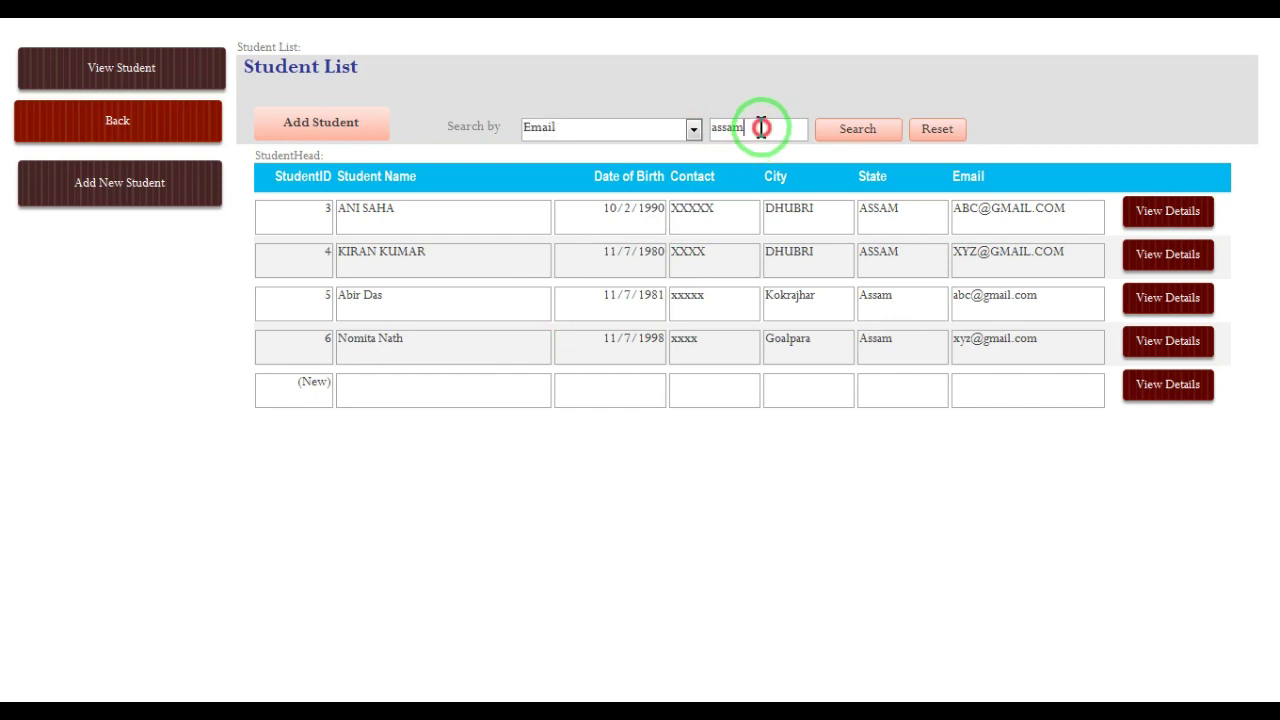
pyautogui.click(850, 132)
pyautogui.moveTo(786, 129); pyautogui.dragTo(675, 127)
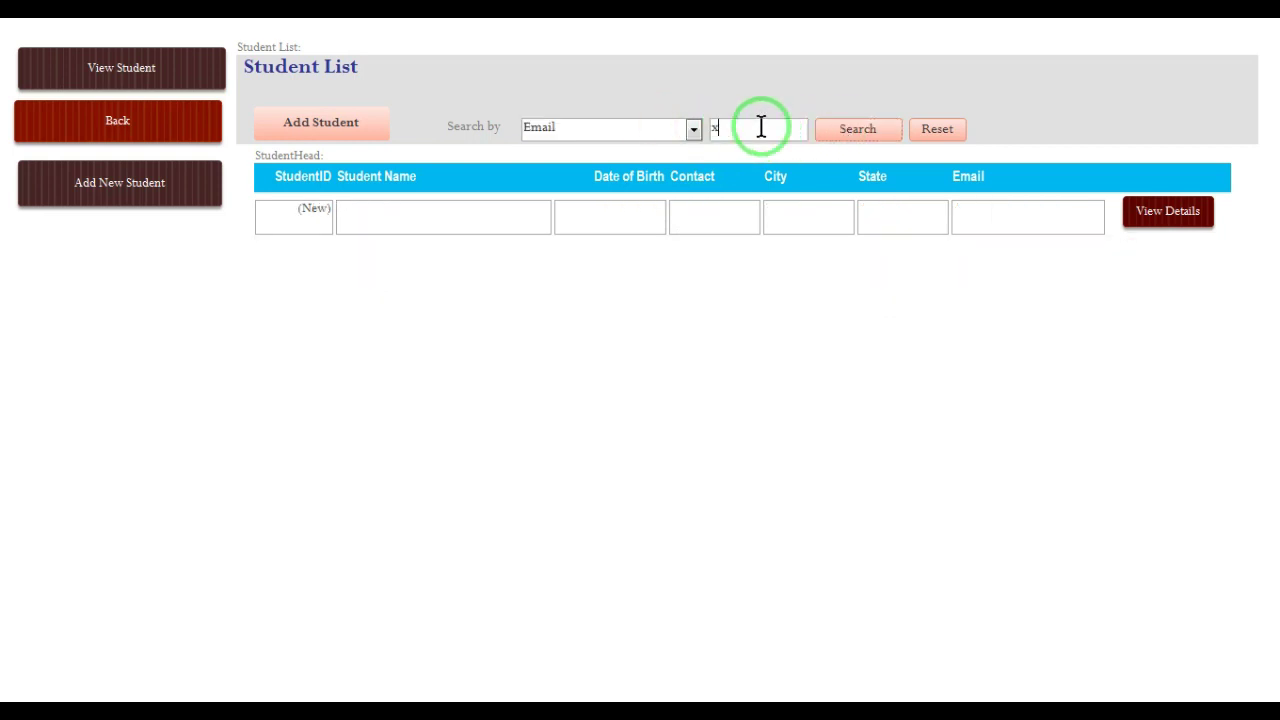
pyautogui.write('xyz')
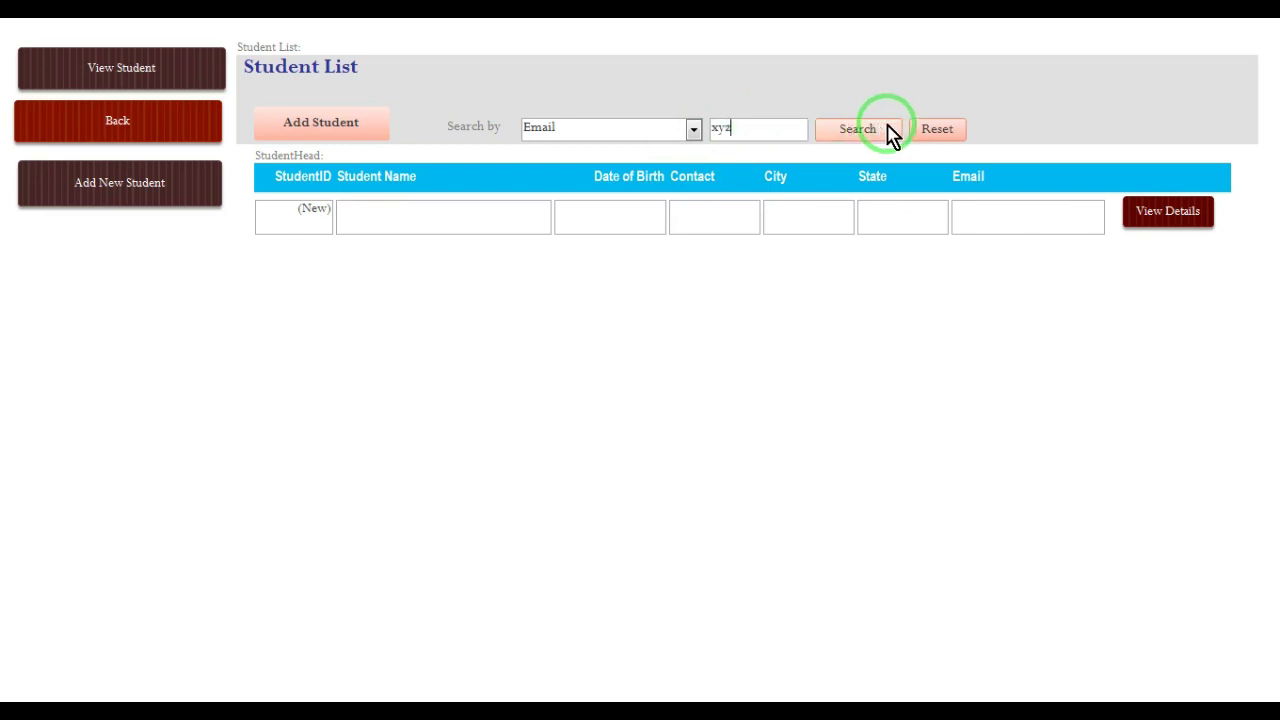
pyautogui.click(854, 131)
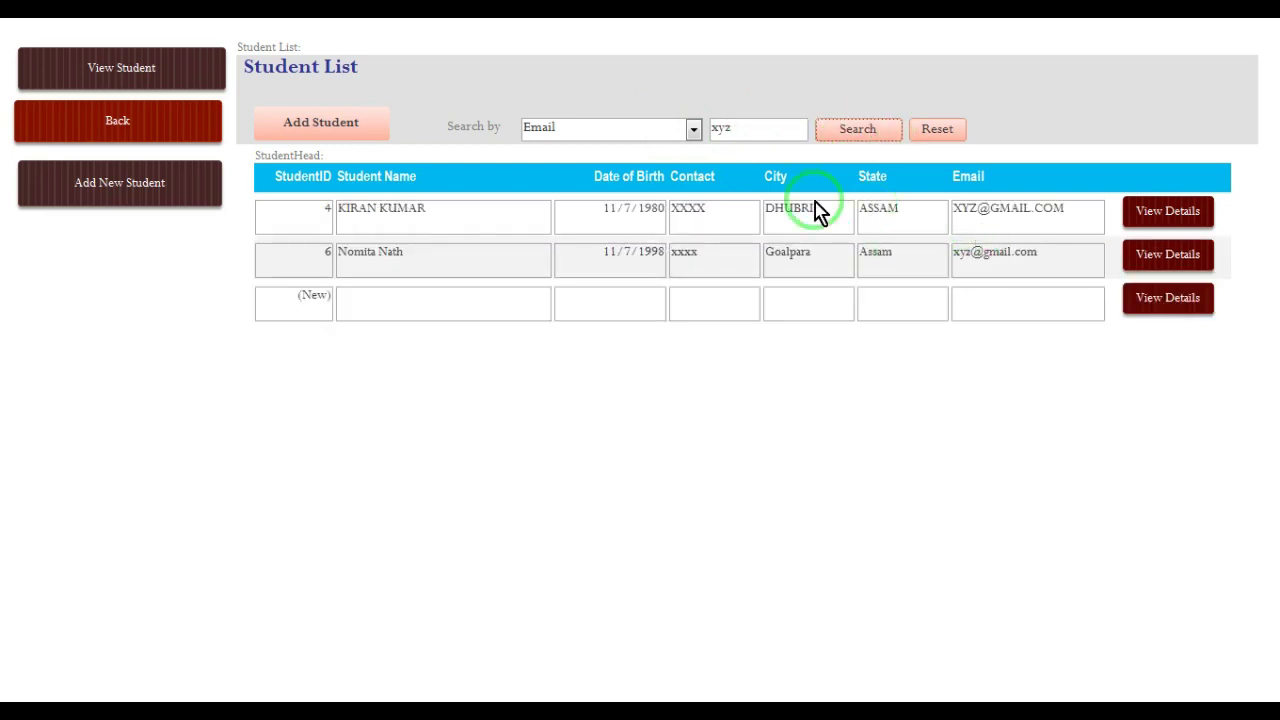
# - Search the student list by Email for "abc" and check the addresses in the results
pyautogui.click(694, 132)
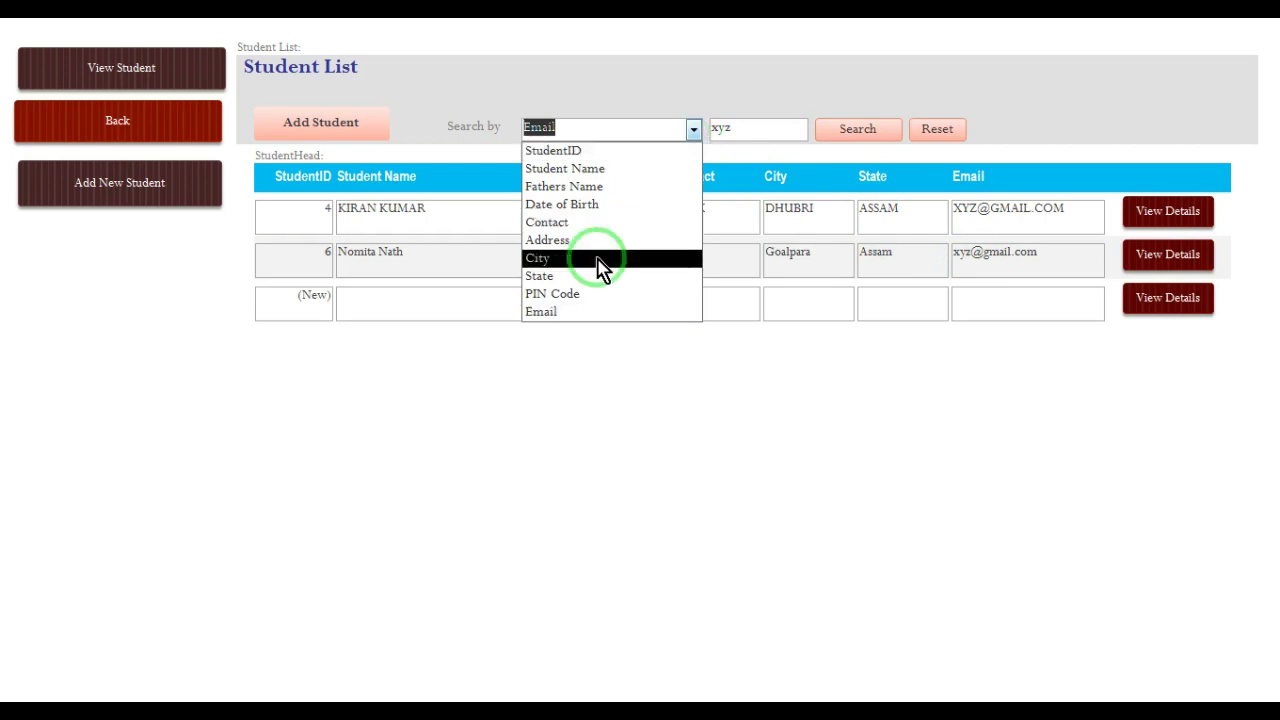
pyautogui.moveTo(757, 122); pyautogui.dragTo(687, 122)
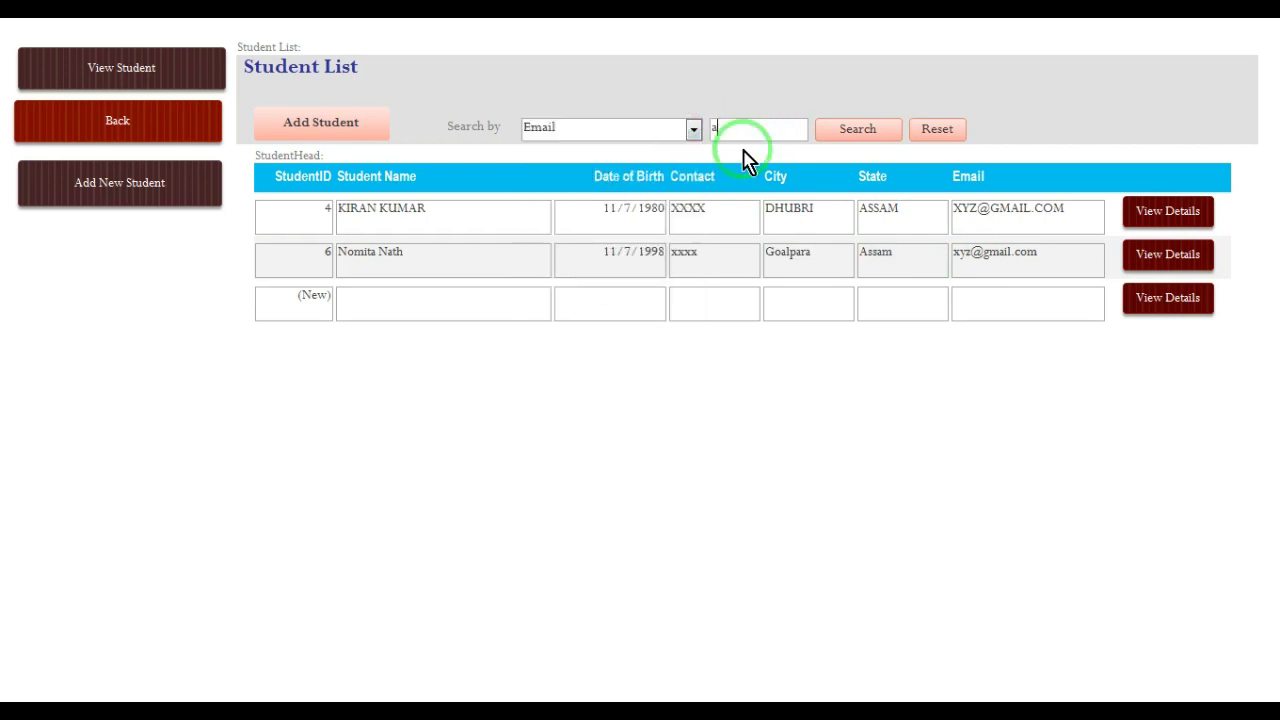
pyautogui.write('abc')
pyautogui.click(857, 129)
pyautogui.click(978, 215)
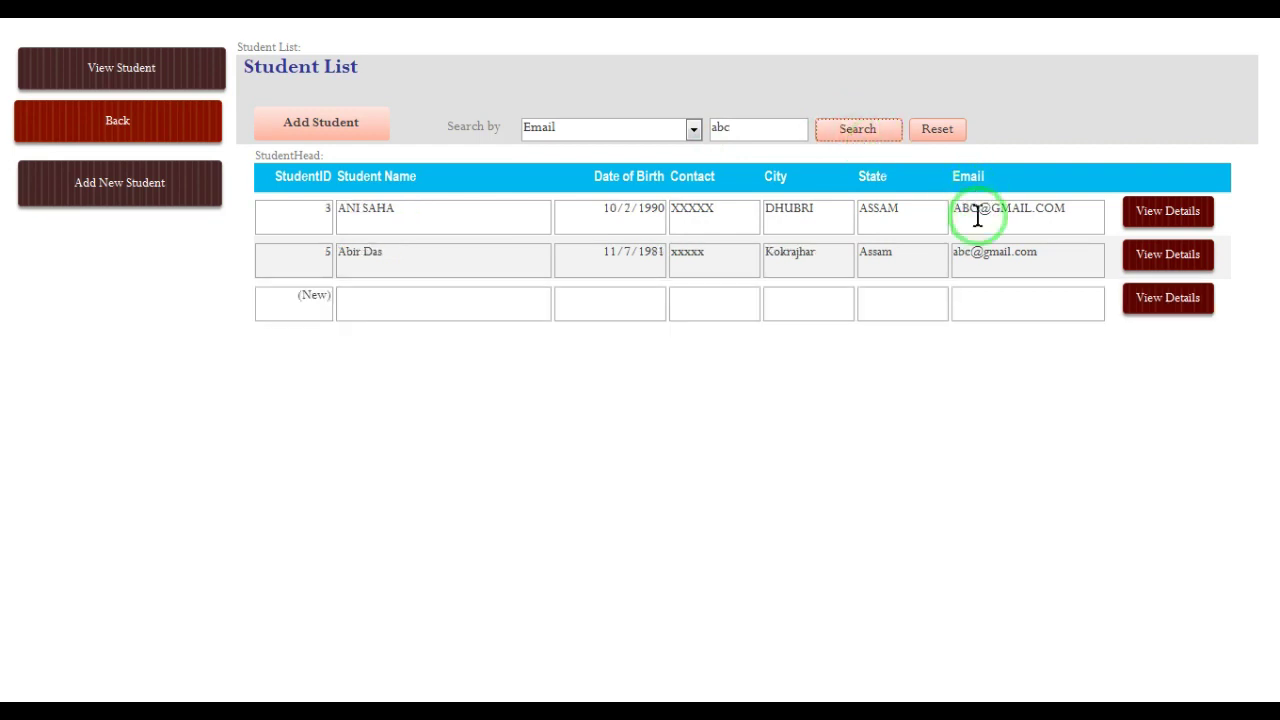
# - View the details of the first and second students in the filtered list, closing the Student Details form after each
pyautogui.click(981, 217)
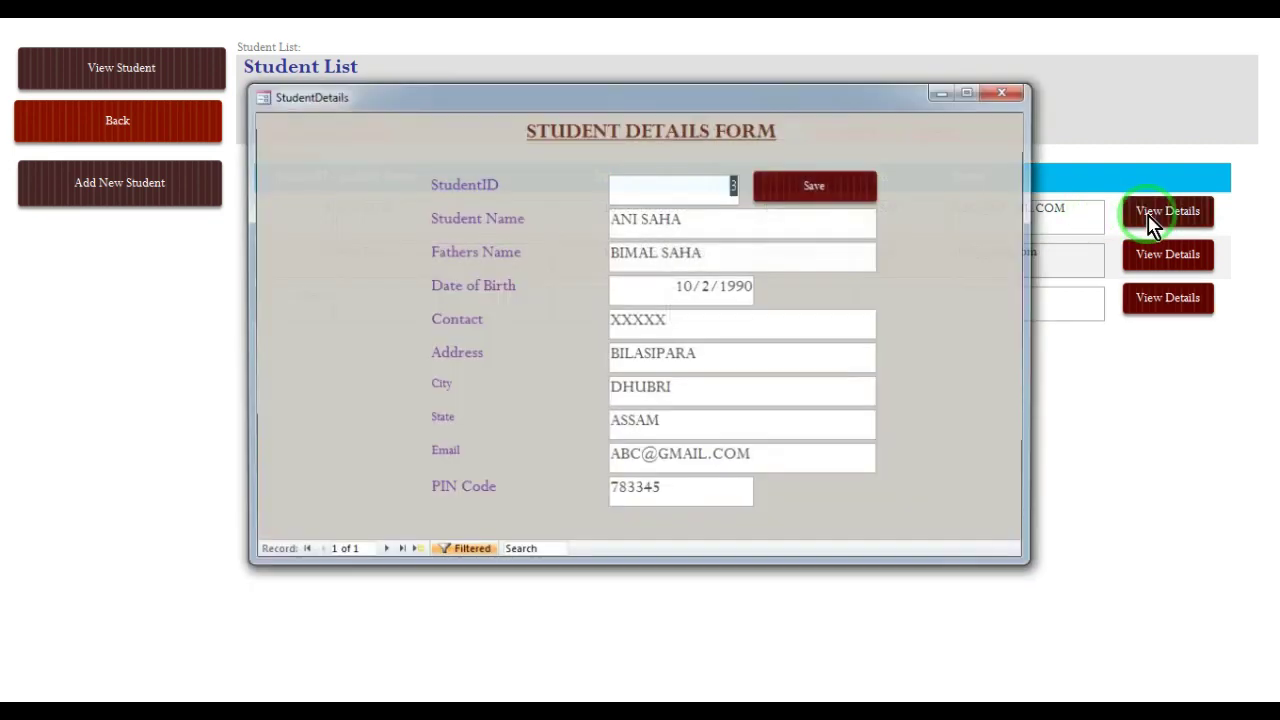
pyautogui.click(659, 226)
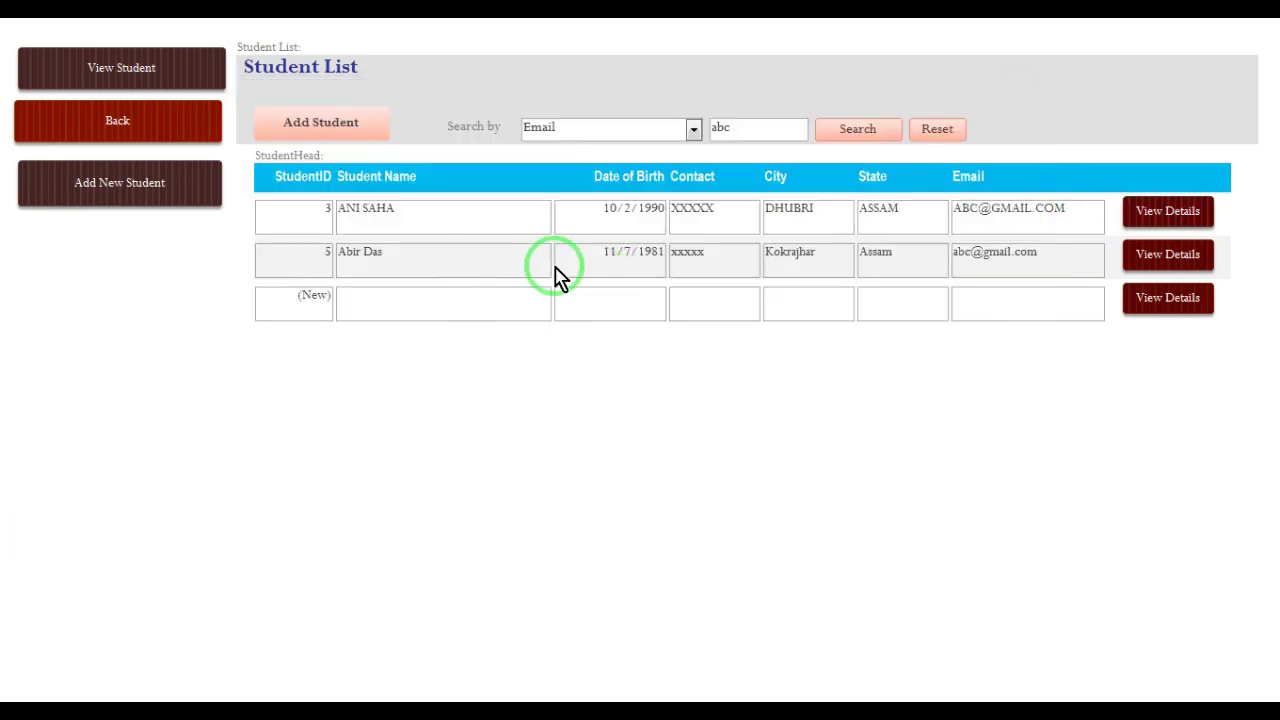
pyautogui.click(1143, 258)
pyautogui.click(582, 318)
pyautogui.click(688, 206)
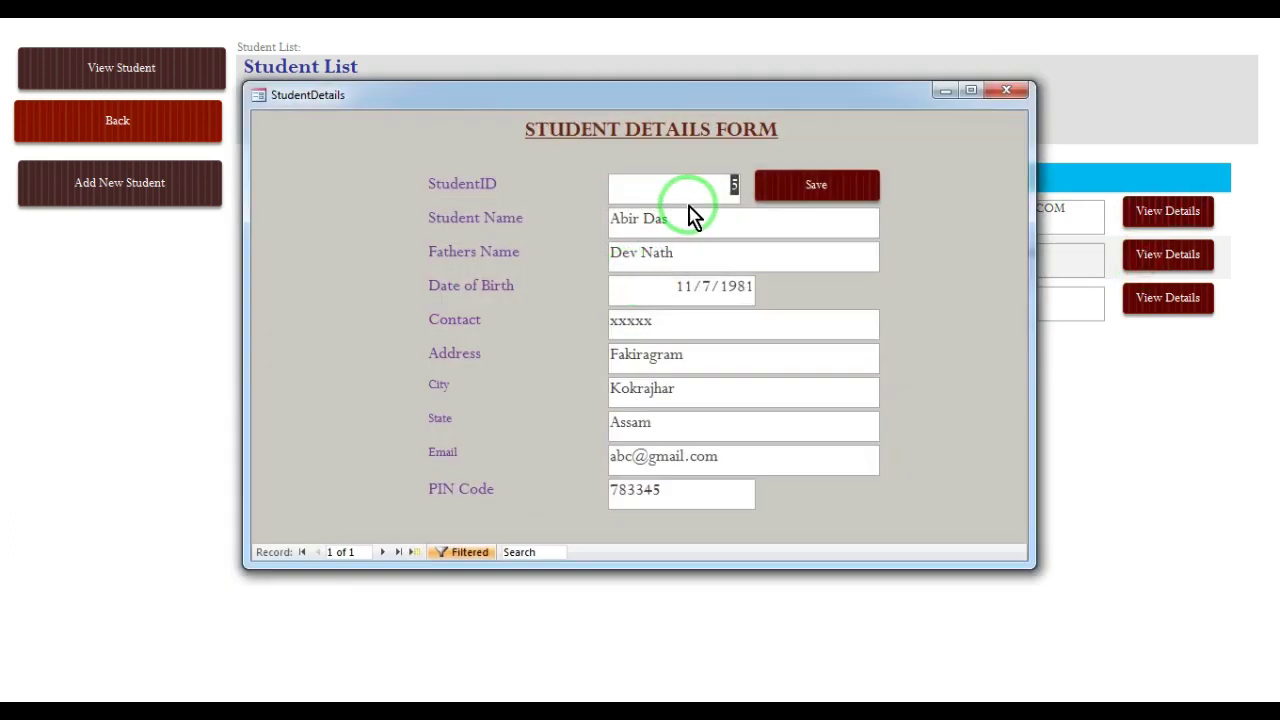
pyautogui.click(1006, 90)
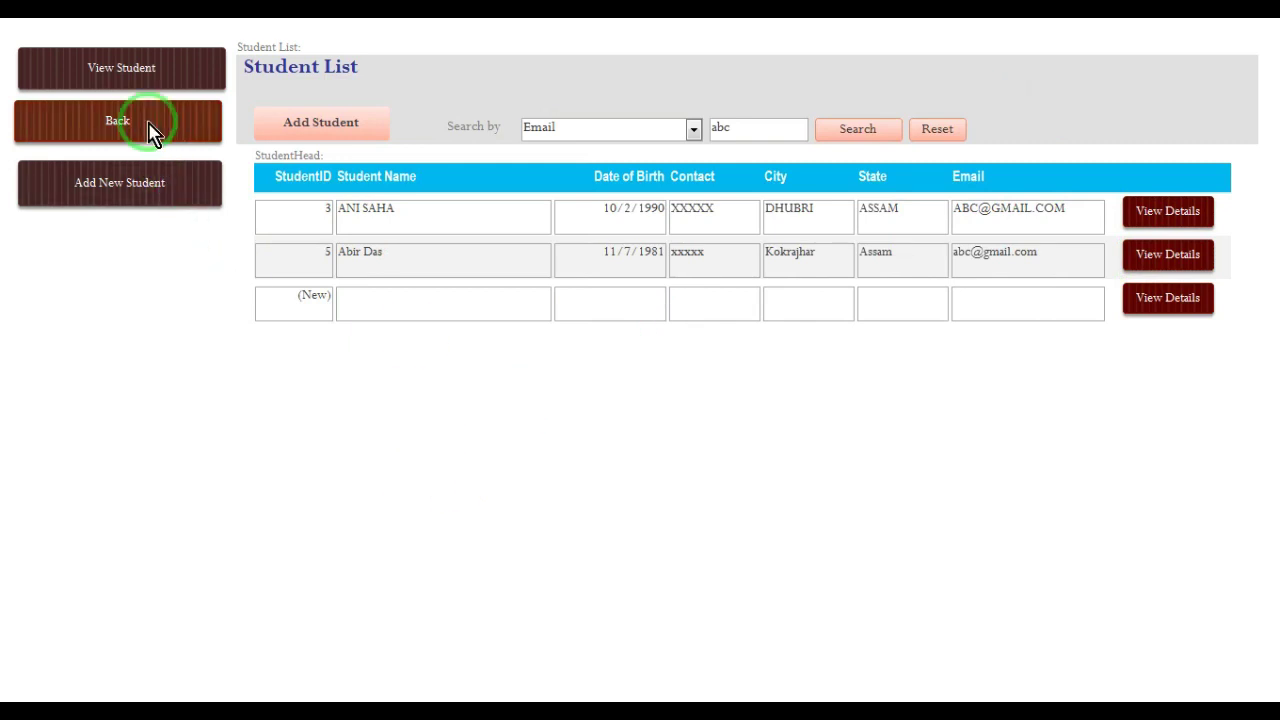
# - Return from the student list to the main menu and point out the Payment Reports option
pyautogui.click(150, 128)
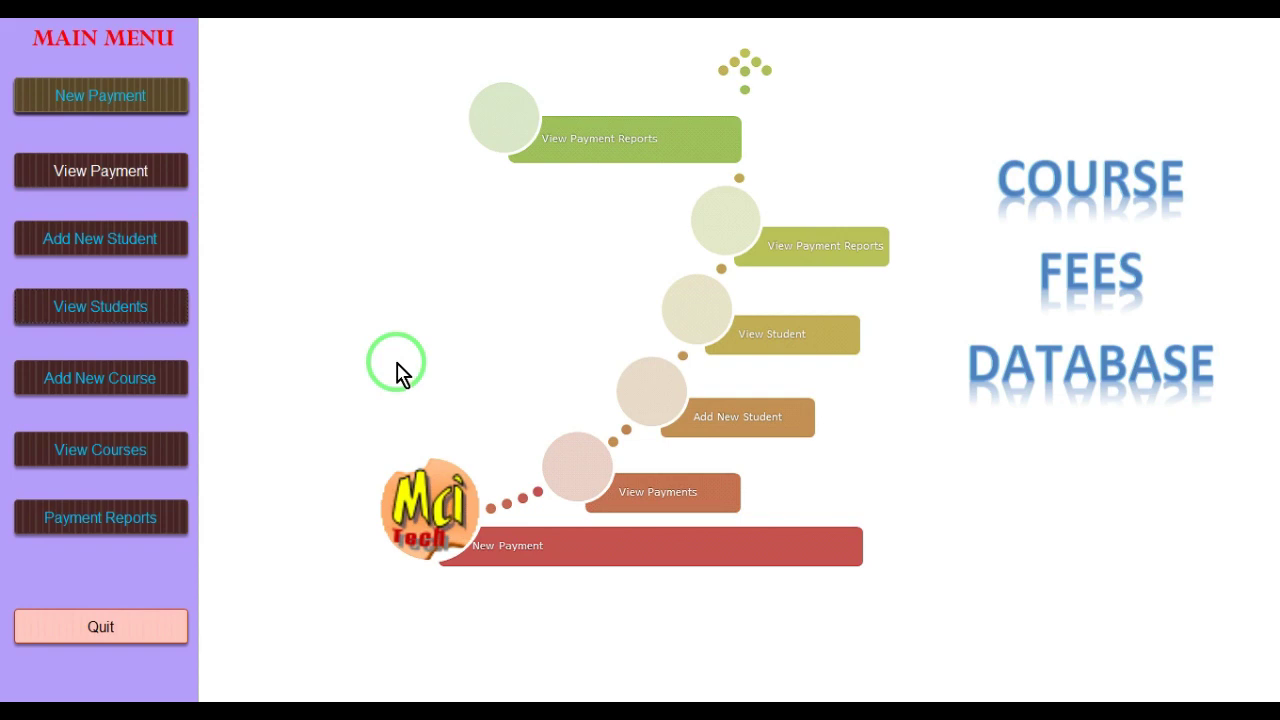
pyautogui.click(143, 533)
pyautogui.moveTo(98, 532)
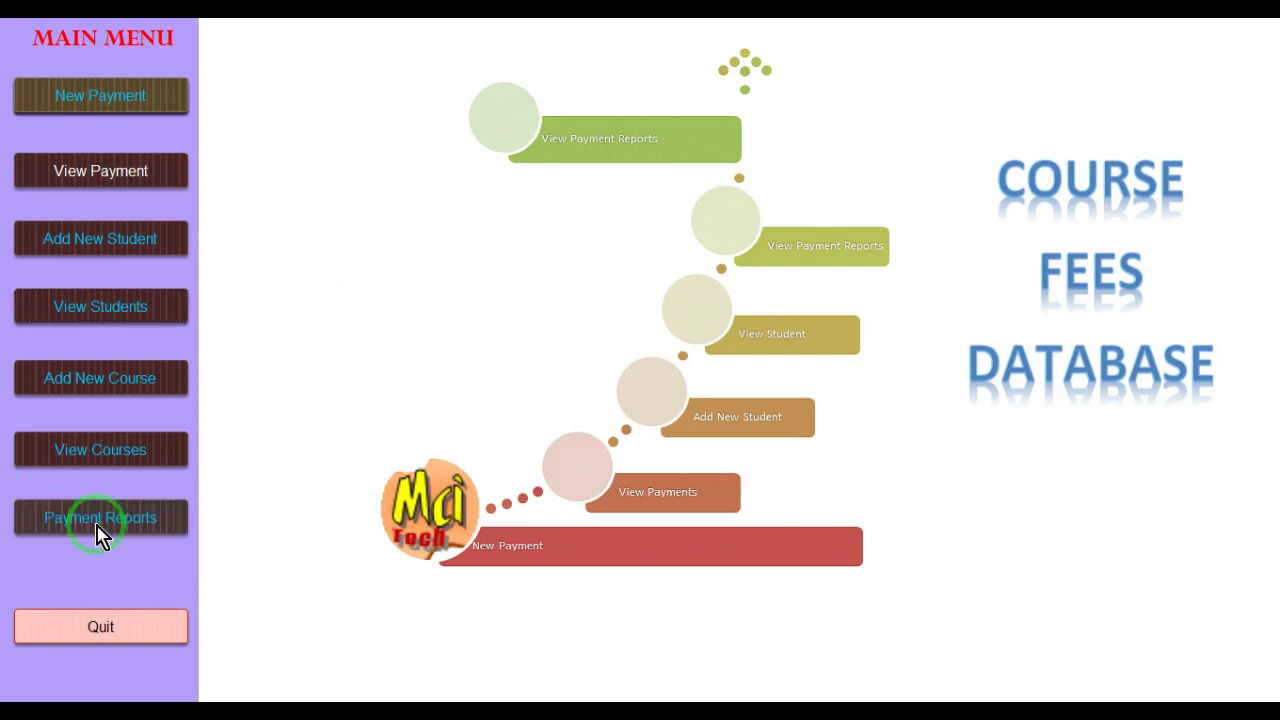